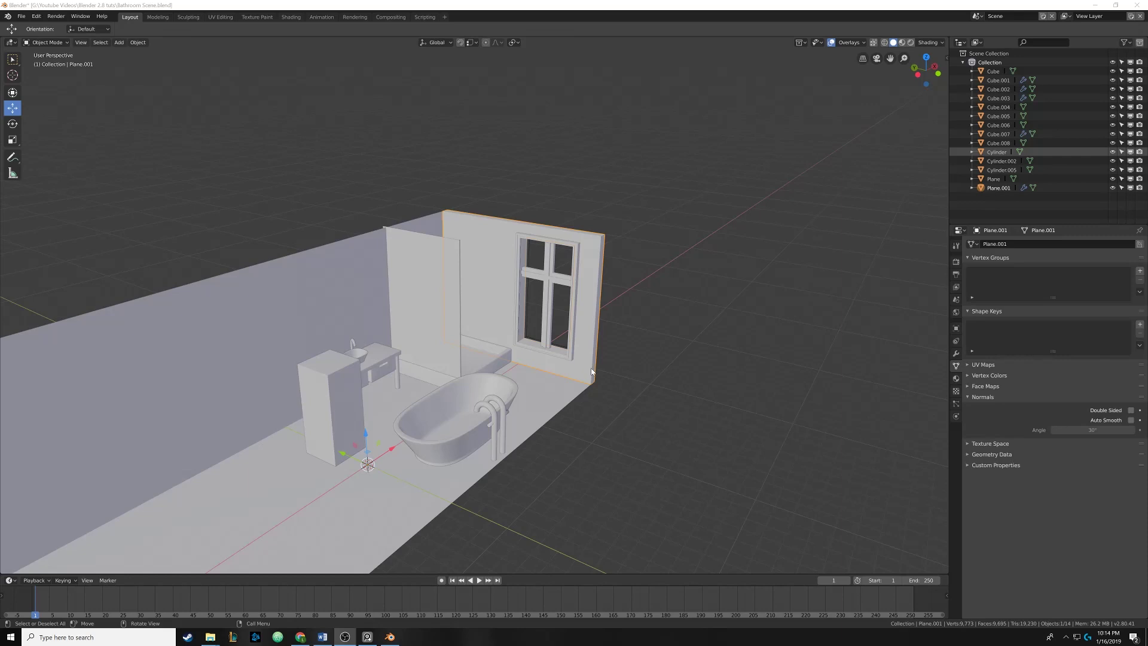
Add a cube mesh at the origin of the bathroom scene
scroll(503, 298, up, 4)
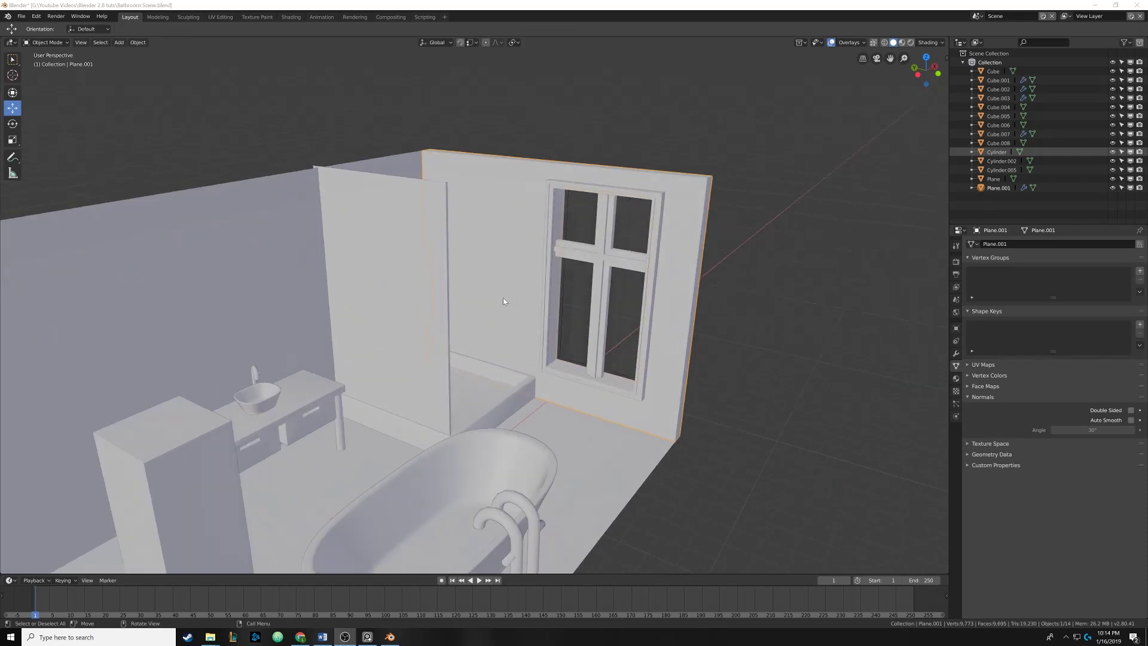
middle_drag(504, 298, 456, 283)
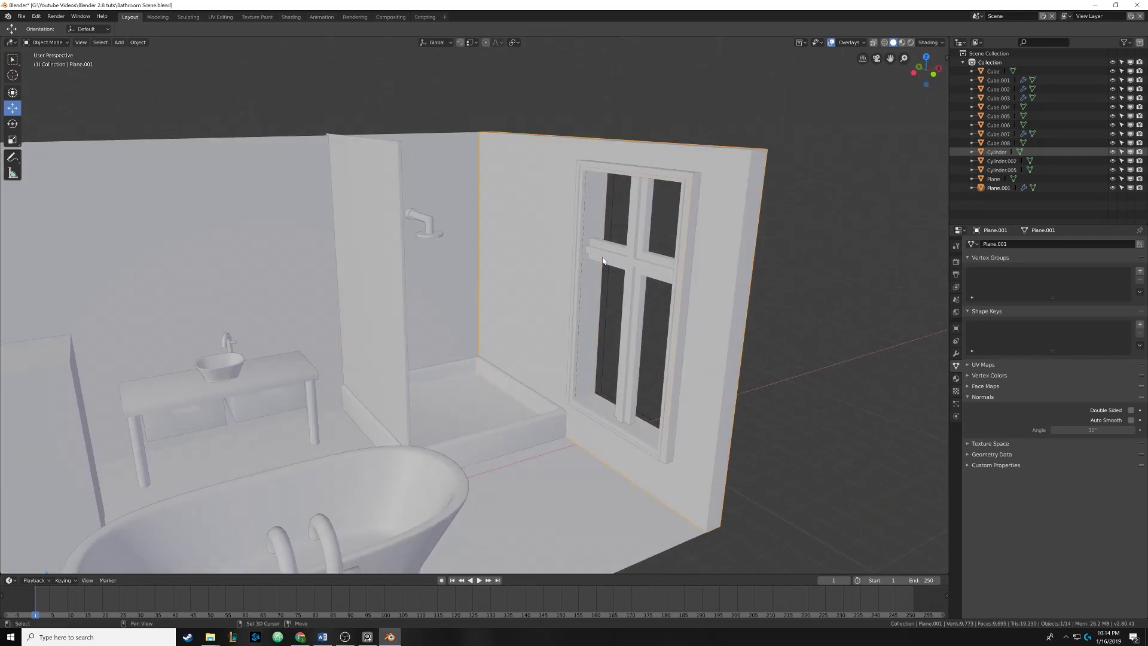
shift+middle_drag(525, 309, 641, 222)
scroll(641, 221, down, 1)
shift+middle_drag(332, 357, 484, 316)
key(shift+a)
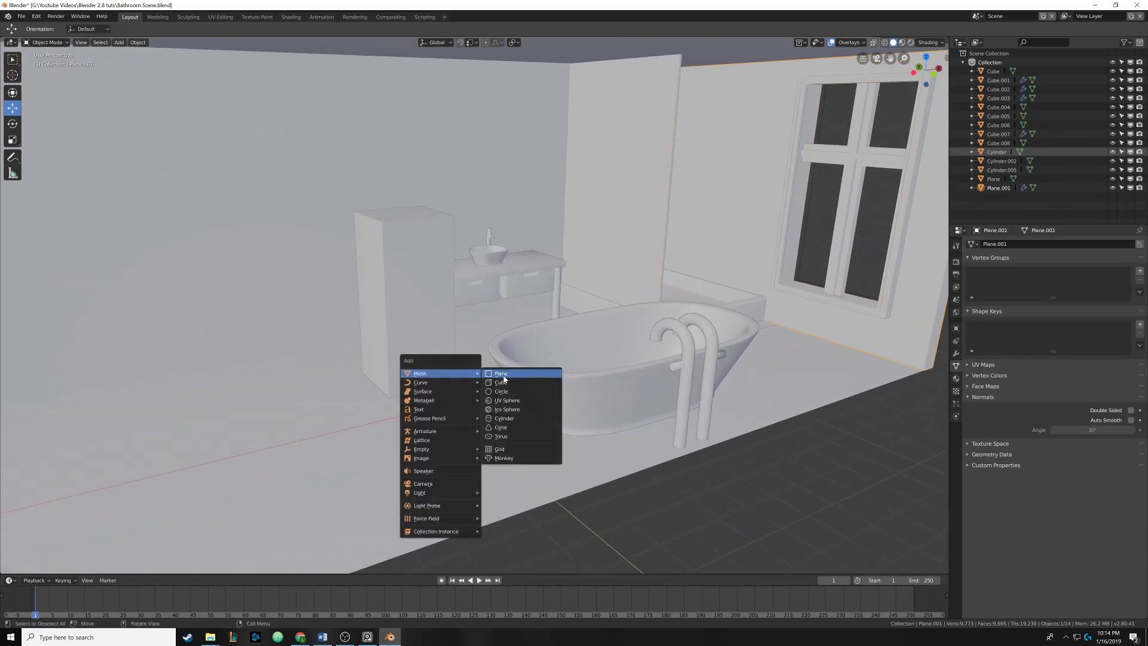
click(501, 383)
middle_drag(589, 393, 484, 441)
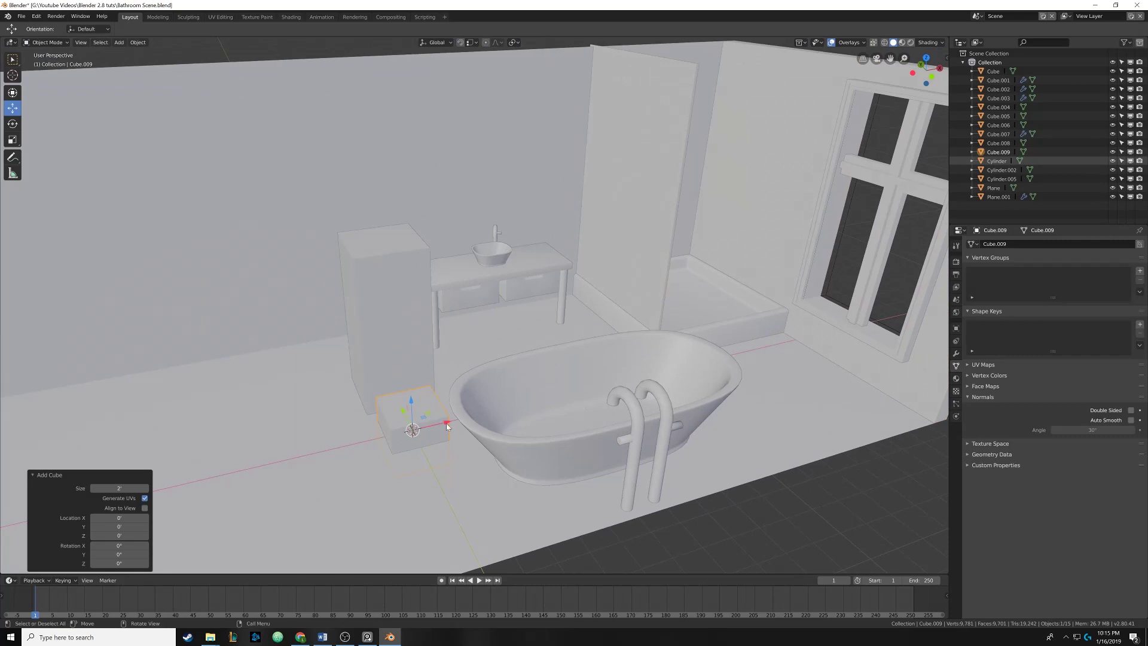
Move the new cube along the X axis to the window wall at the far end of the room
drag(447, 425, 848, 317)
middle_drag(848, 317, 584, 392)
drag(578, 384, 594, 382)
middle_drag(620, 359, 593, 343)
key(ctrl+s)
middle_drag(532, 211, 539, 304)
middle_drag(564, 225, 541, 255)
Show the front view in wireframe and move the cube 1.59' along X so it overlaps the window wall
click(921, 75)
mouse_move(443, 99)
shift+middle_down()
mouse_move(414, 134)
mouse_move(413, 195)
shift+middle_up()
key(z)
click(447, 305)
shift+middle_drag(494, 313, 503, 329)
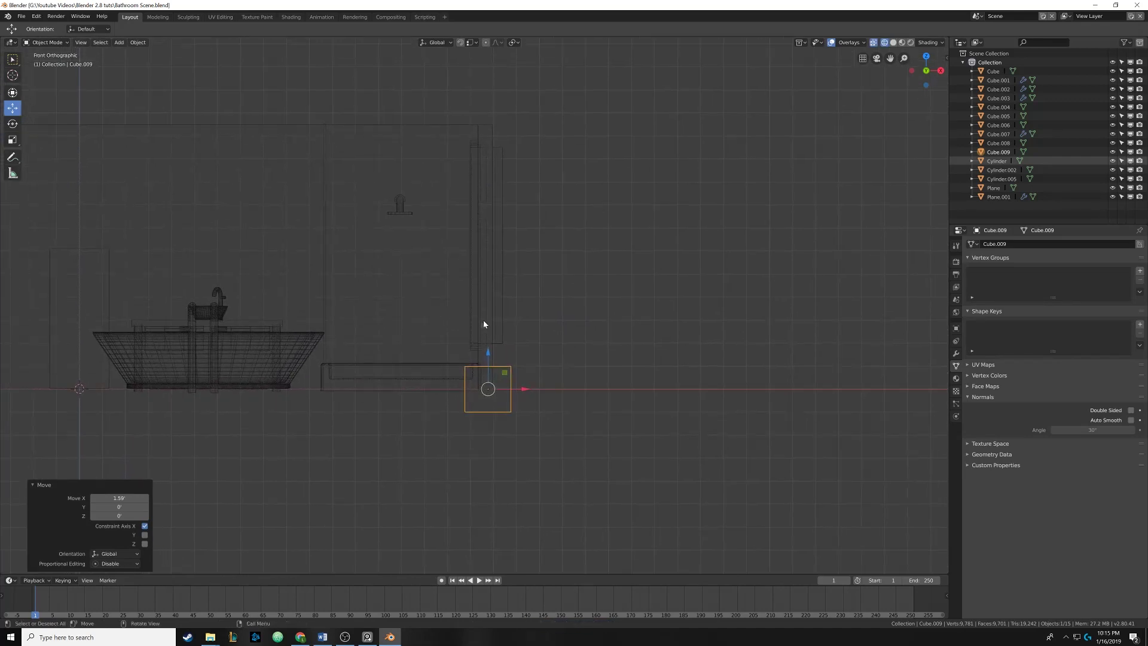
Scale the cube's mesh to 0.340 along X in Edit Mode
key(Tab)
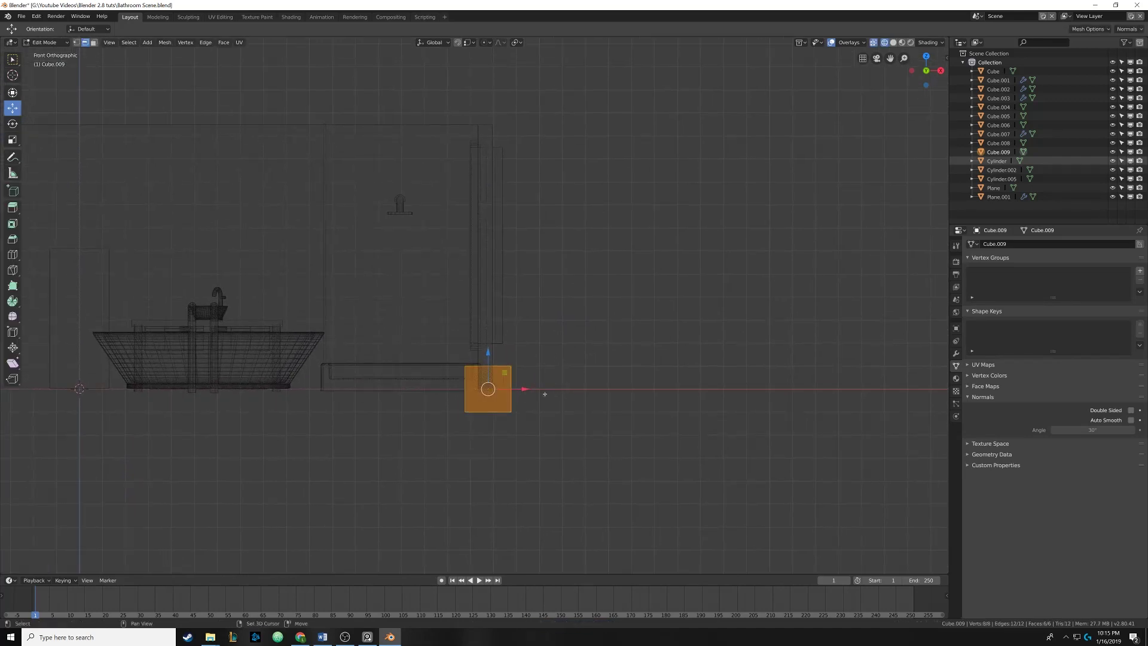
shift+middle_drag(590, 353, 597, 338)
key(s)
key(x)
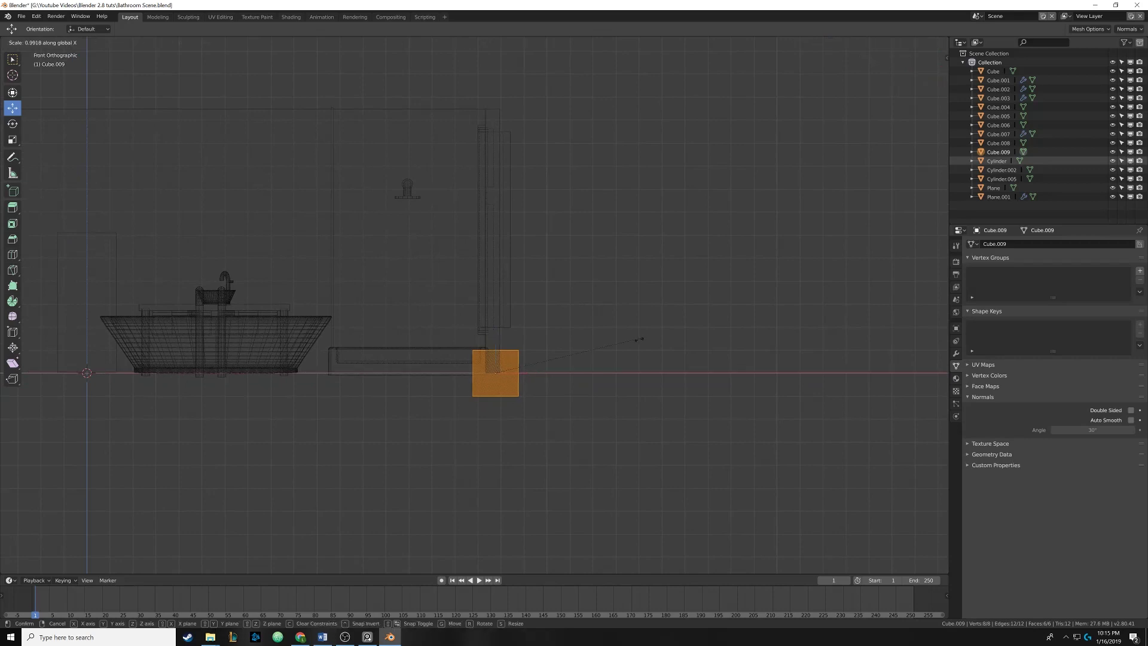
click(537, 373)
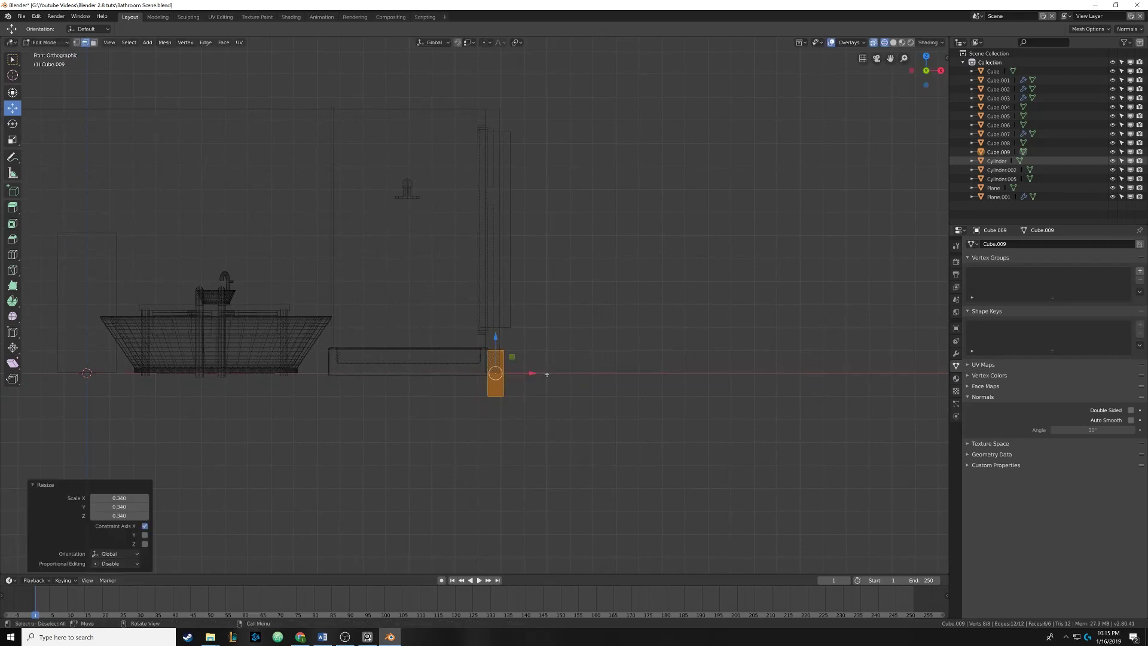
Shift the thin cube back along X onto the inner side of the wall and raise it 5.32' along Z
key(Tab)
key(g)
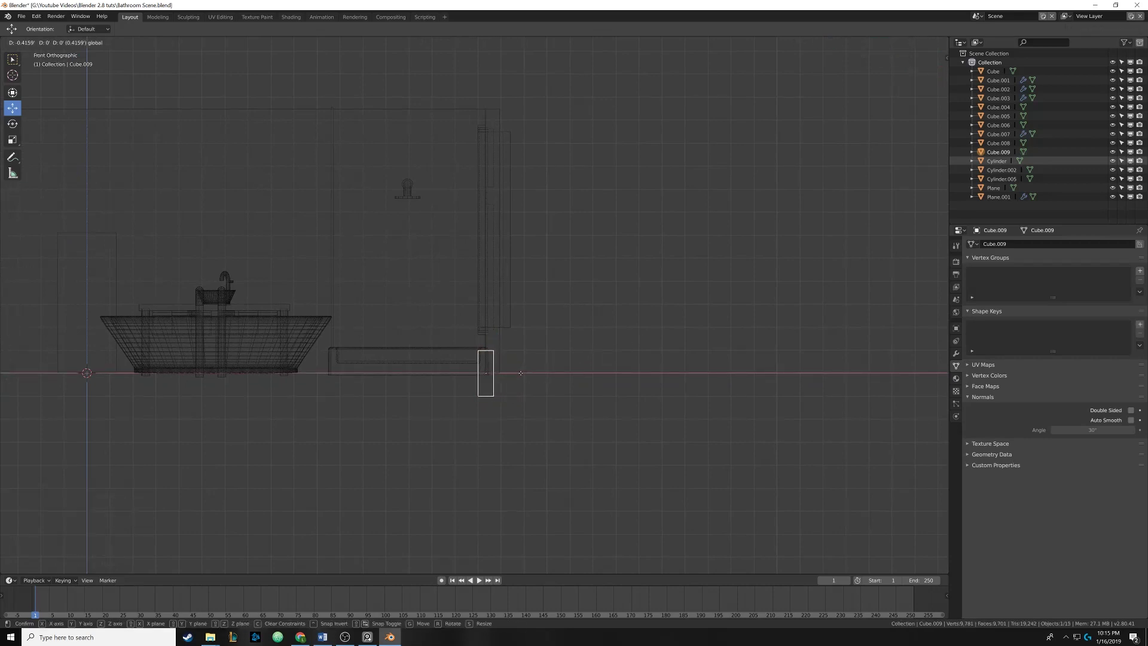
click(522, 373)
drag(487, 339, 487, 194)
middle_drag(487, 194, 526, 281)
Move the cube 5.91' along Y into the shower area and look at it from the left
key(g)
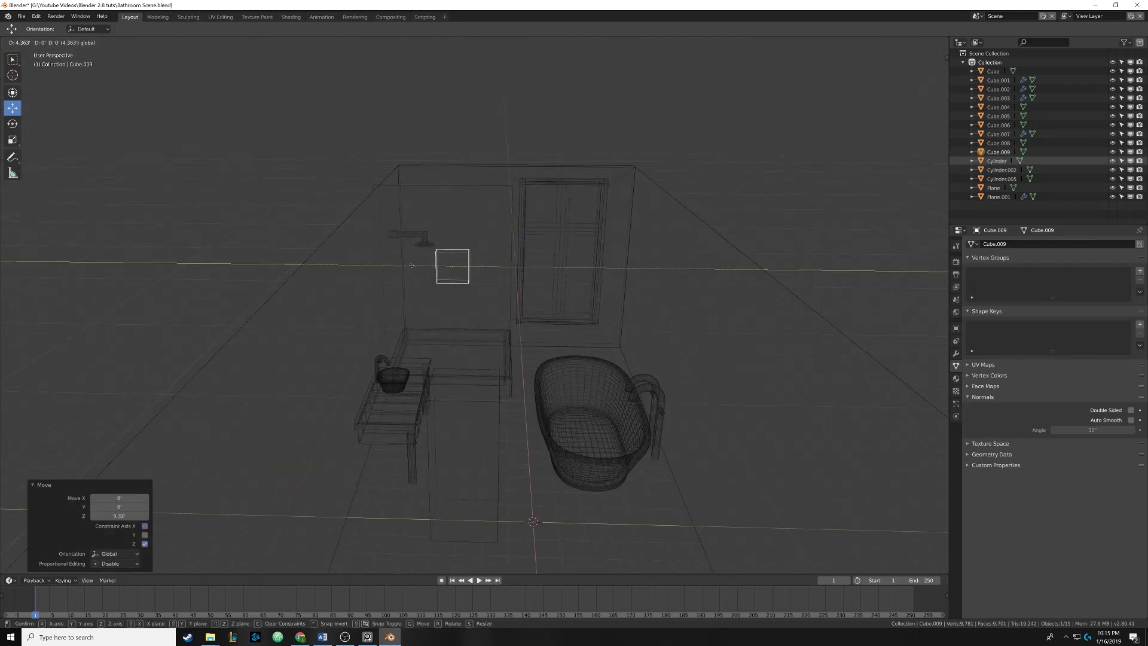
drag(382, 262, 389, 262)
middle_drag(450, 278, 842, 119)
key(ctrl+KP_3)
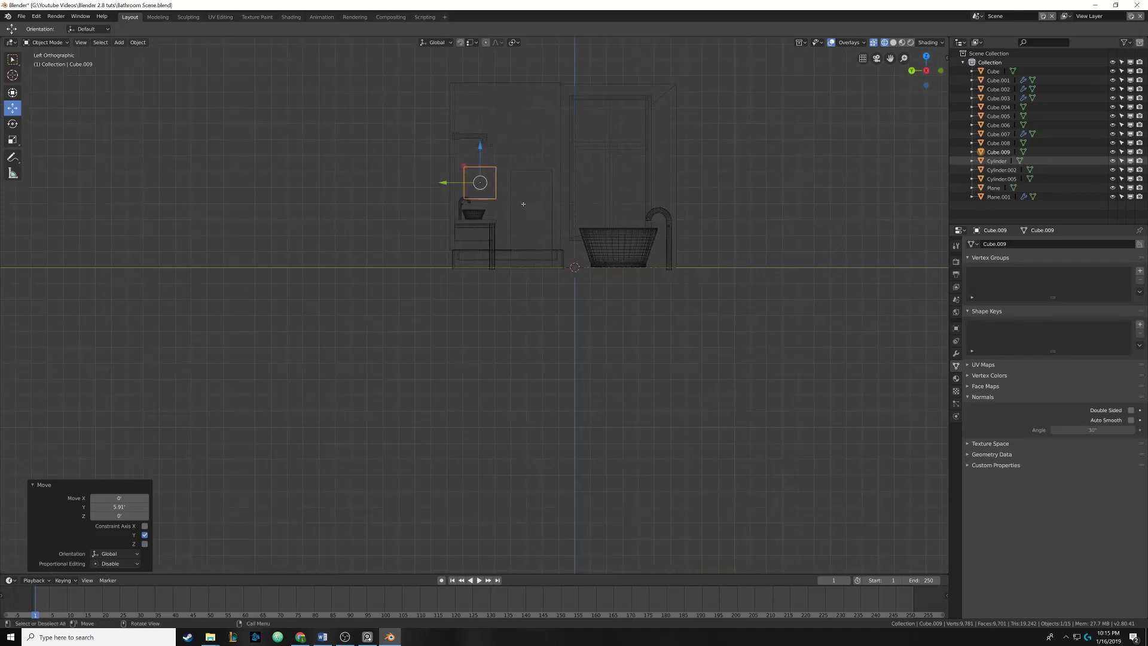
Lower the cube 0.897' along Z on the shower wall and return the viewport to solid shading
scroll(533, 180, up, 2)
shift+middle_drag(544, 156, 478, 280)
drag(414, 218, 413, 221)
key(z)
click(502, 293)
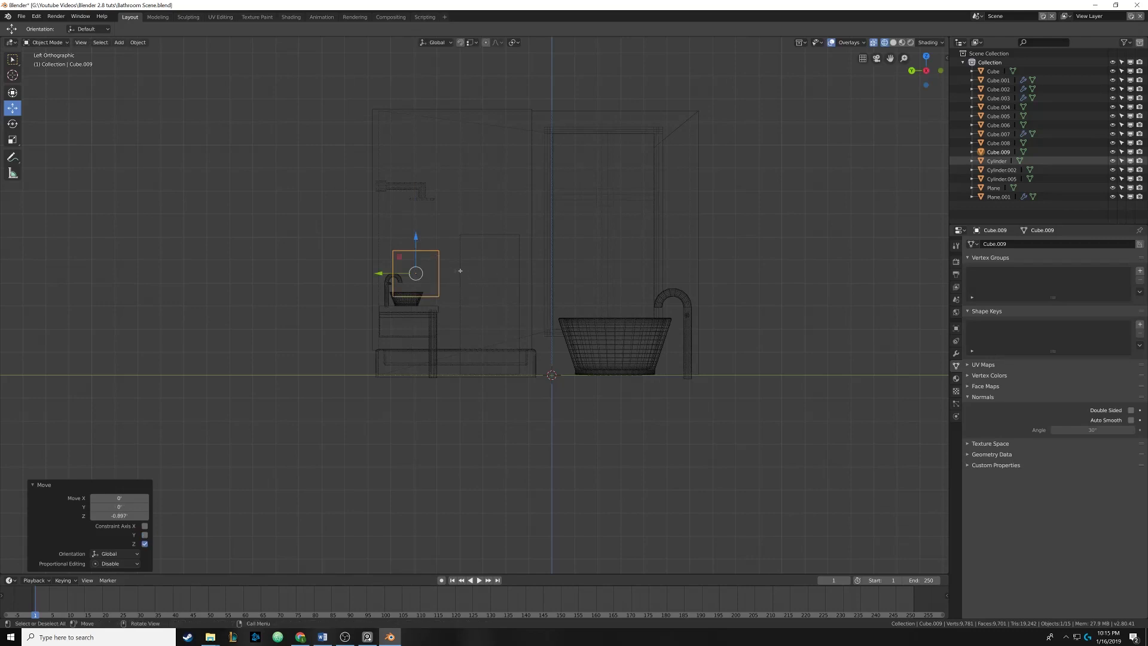
middle_drag(504, 272, 555, 275)
scroll(507, 302, up, 3)
key(z)
click(529, 301)
Stretch the cube's mesh in Edit Mode by 1.645 along Z and 1.495 along Y
key(Tab)
middle_drag(579, 322, 489, 297)
key(s)
key(z)
click(565, 326)
key(s)
key(y)
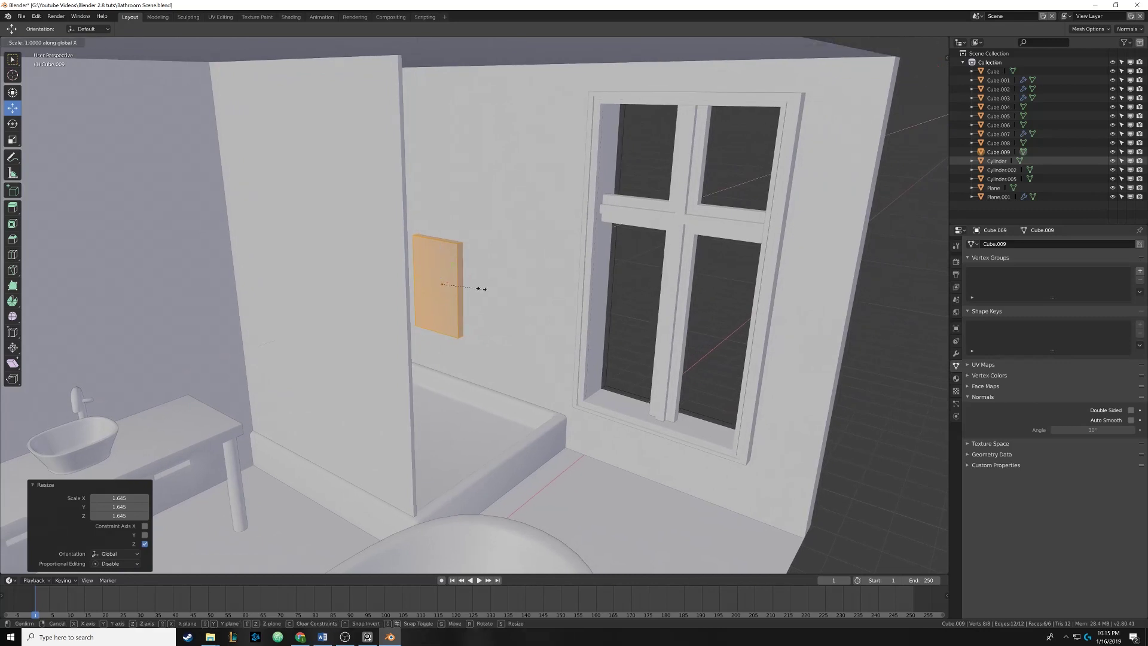
click(504, 292)
middle_drag(504, 292, 479, 289)
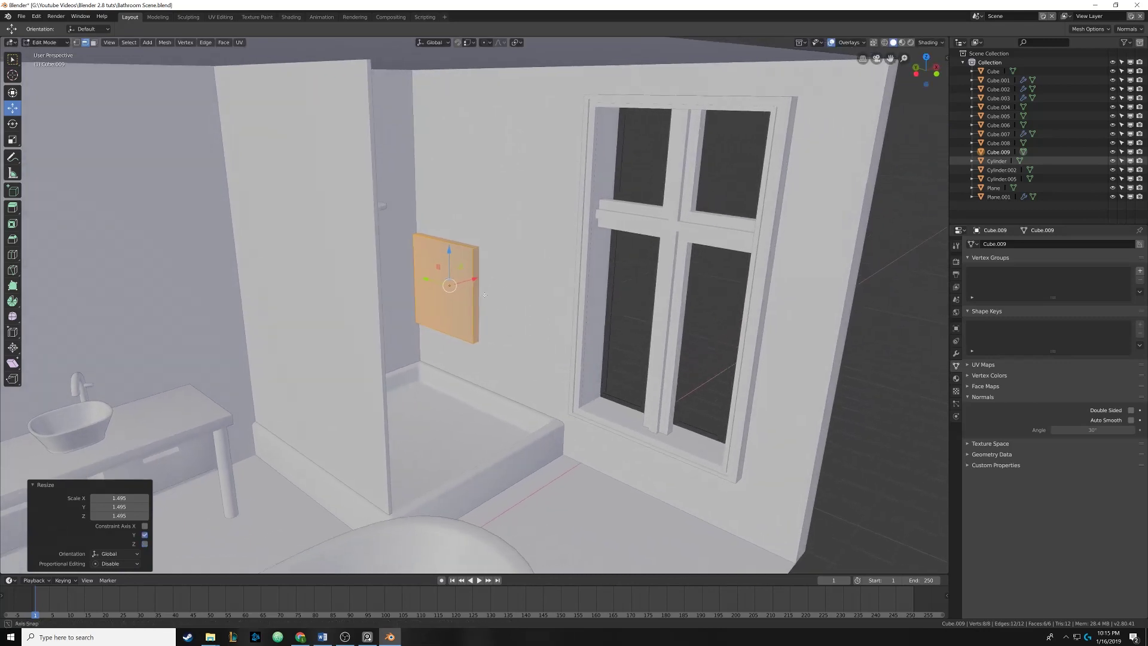
Move the cube -0.629' along Y, away from the shower corner
key(Tab)
drag(423, 278, 438, 282)
click(462, 288)
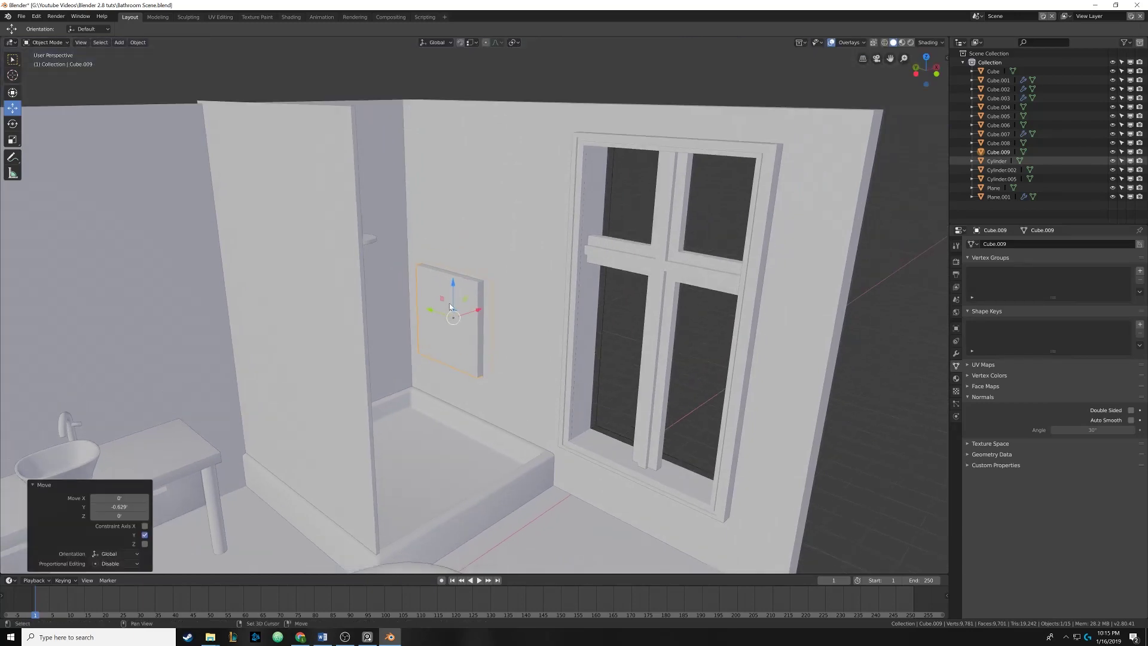
middle_drag(462, 289, 484, 308)
Add a second Boolean modifier to the window wall
click(565, 119)
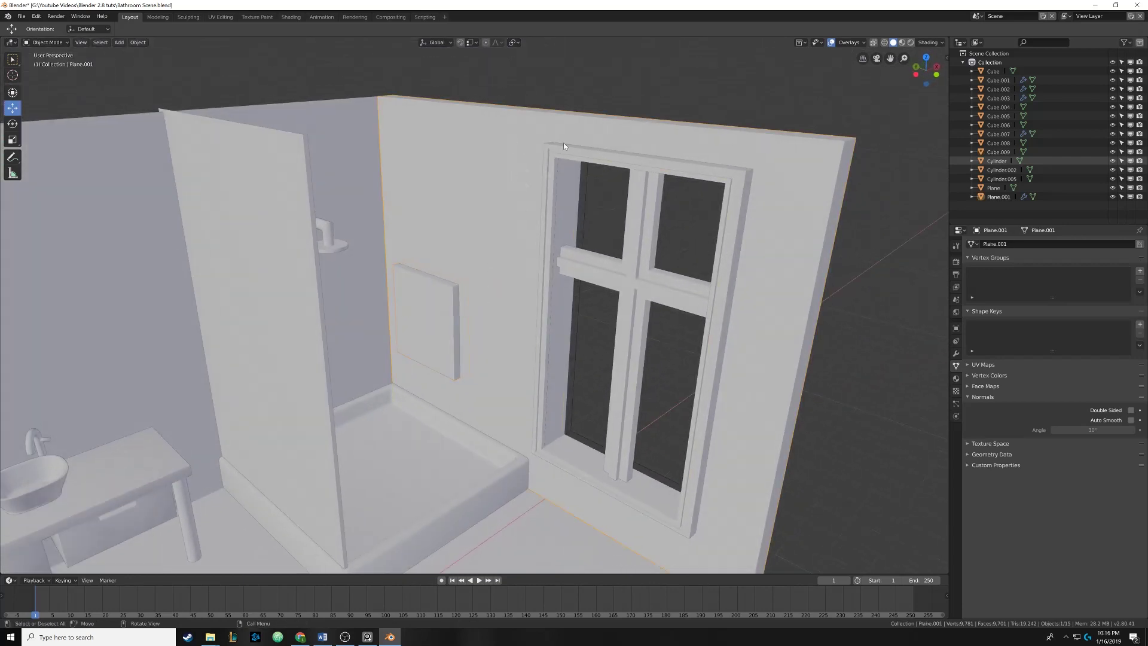
click(956, 353)
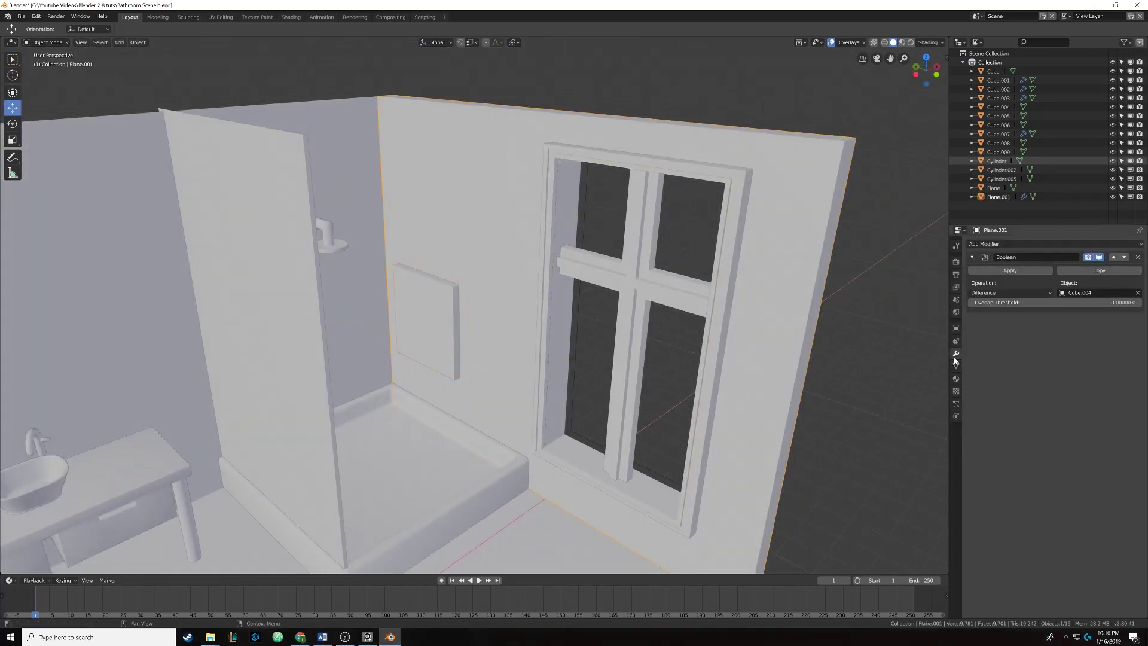
click(1007, 244)
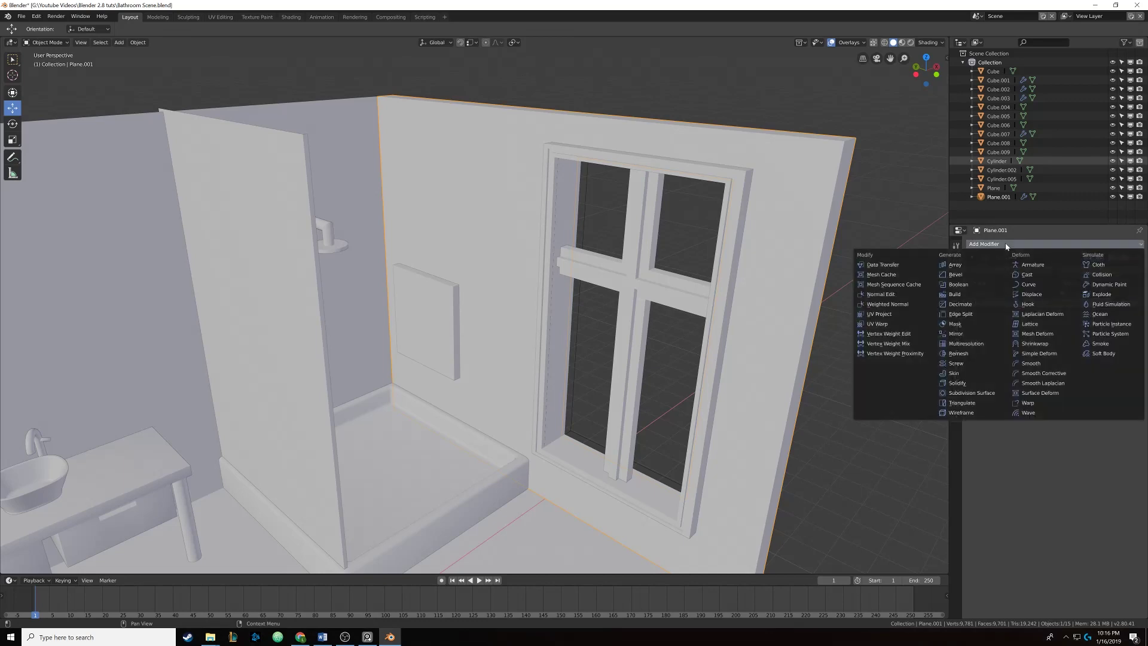
click(963, 284)
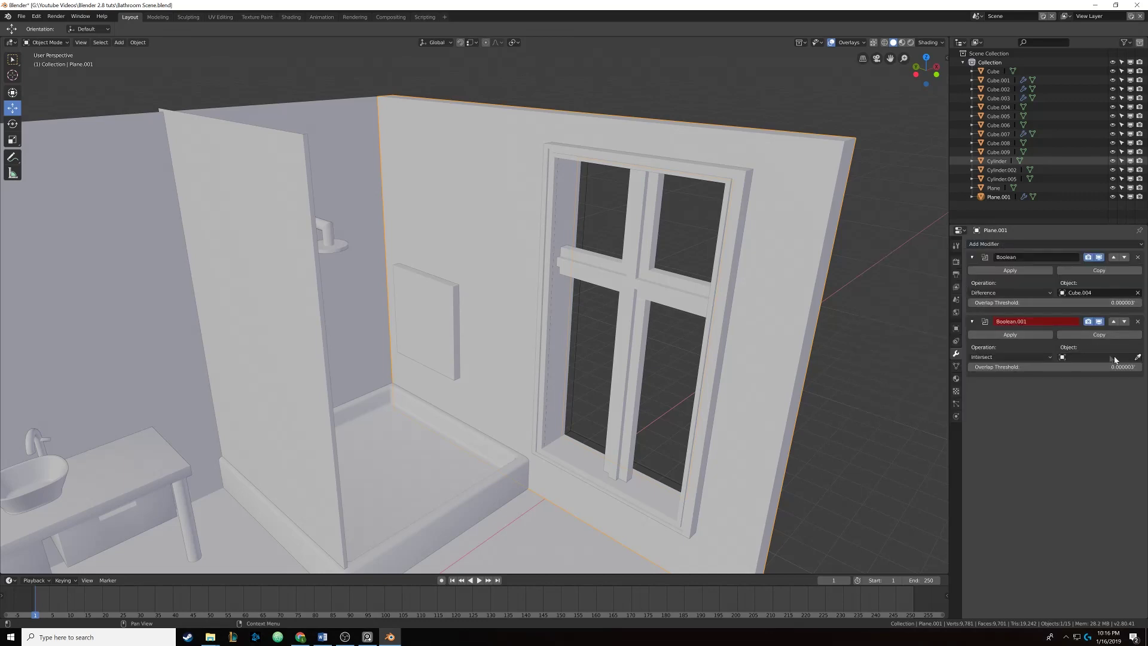
Set the new Boolean modifier's object to Cube.009 and its operation to Difference
click(1138, 357)
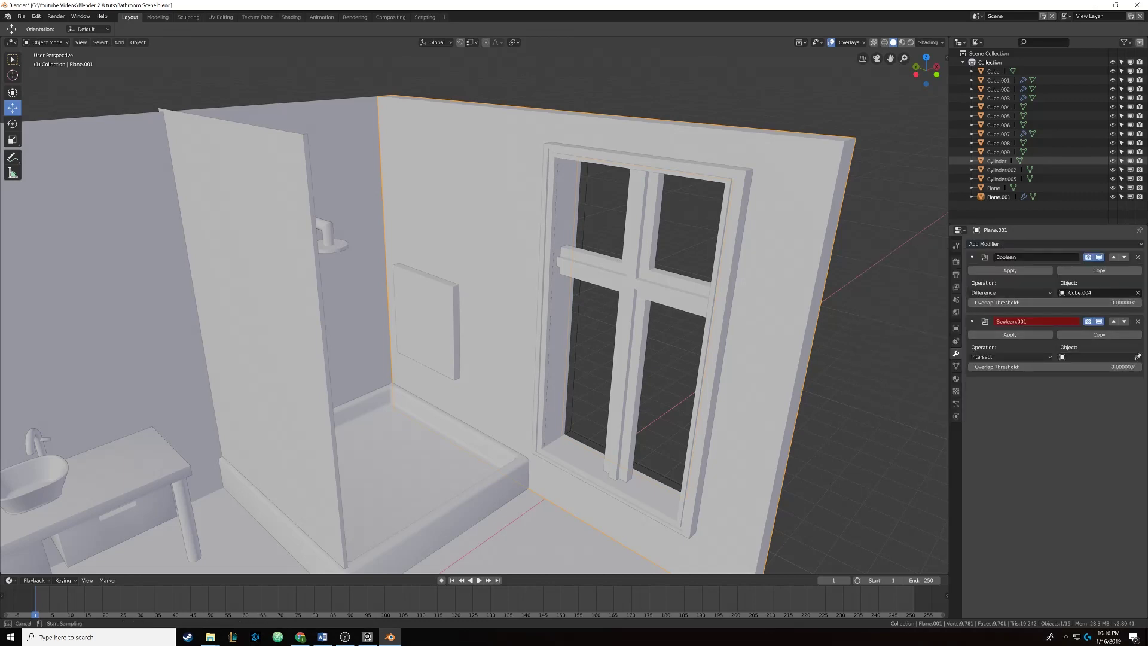
click(419, 291)
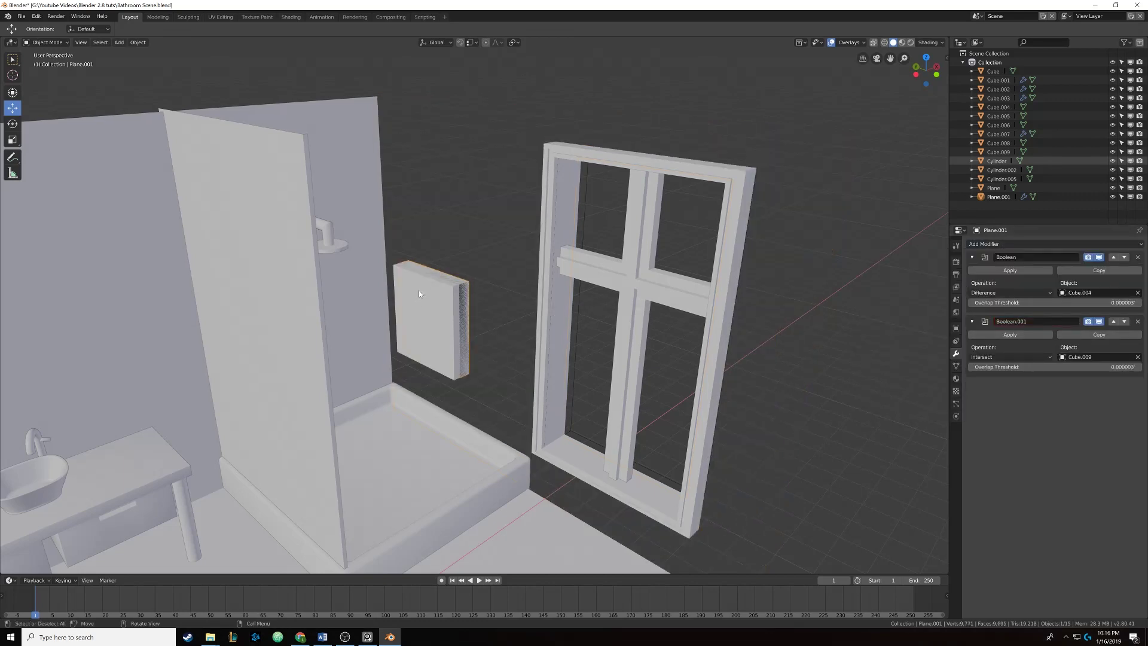
click(1011, 357)
click(1004, 333)
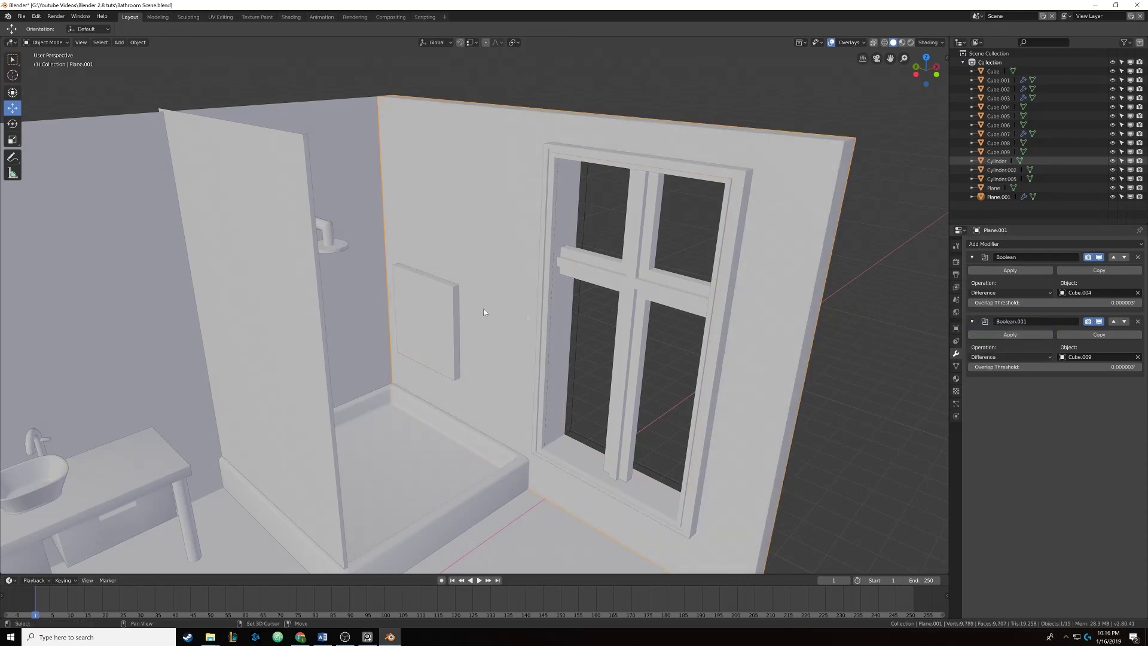
Set the cutter cube's viewport display to Wire
scroll(477, 307, up, 2)
click(459, 291)
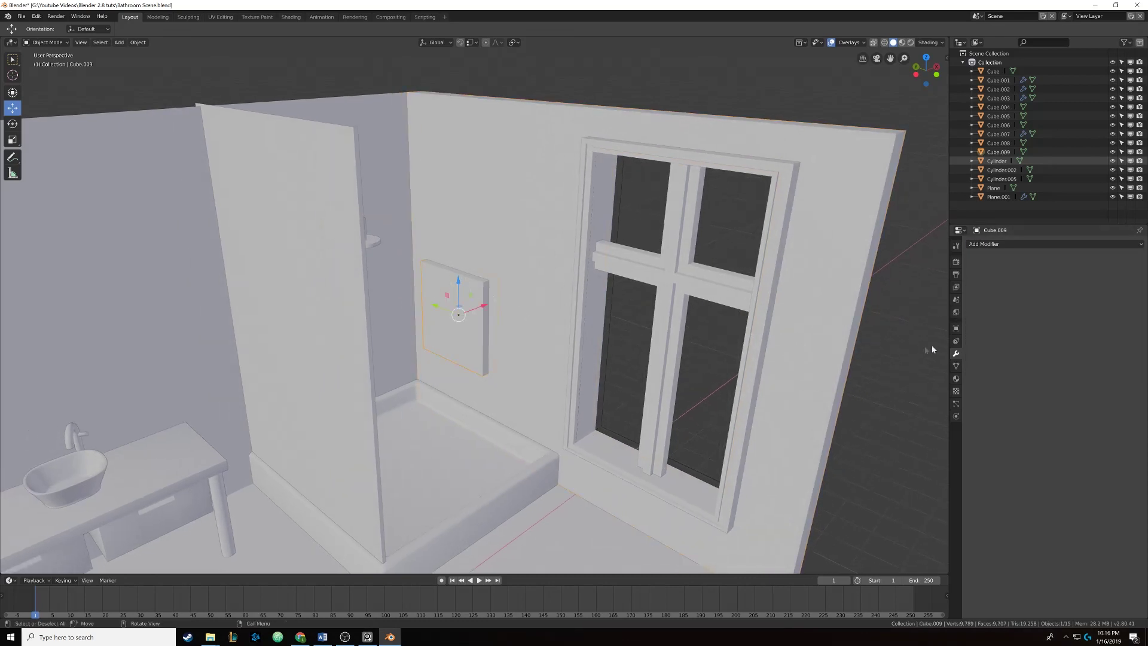
click(956, 366)
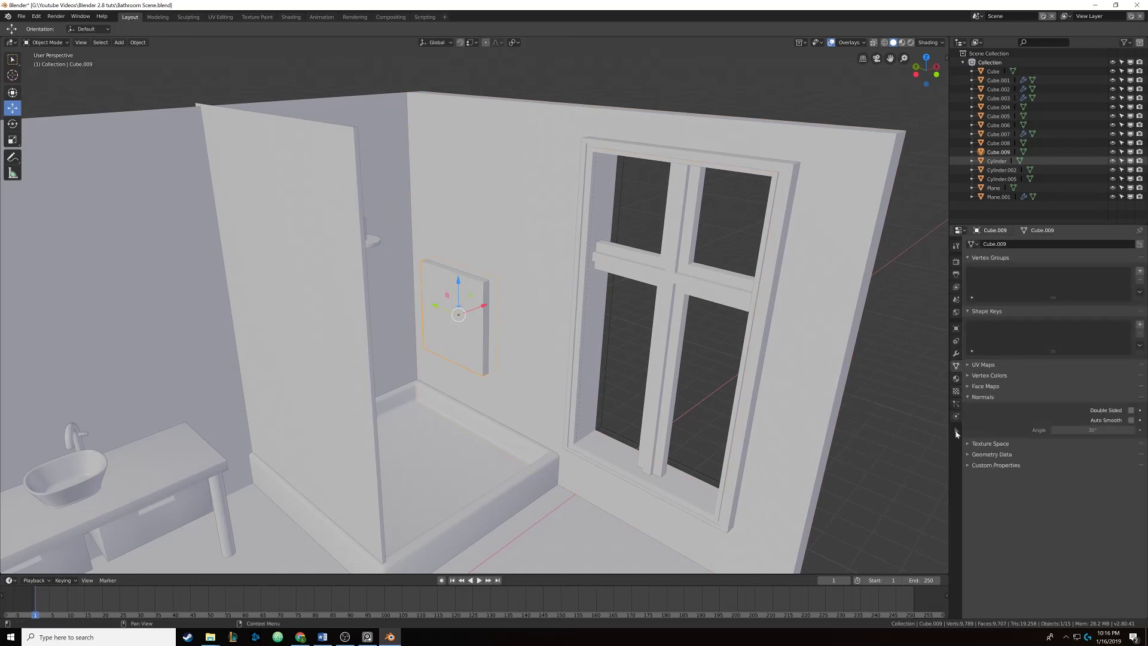
click(956, 341)
click(956, 379)
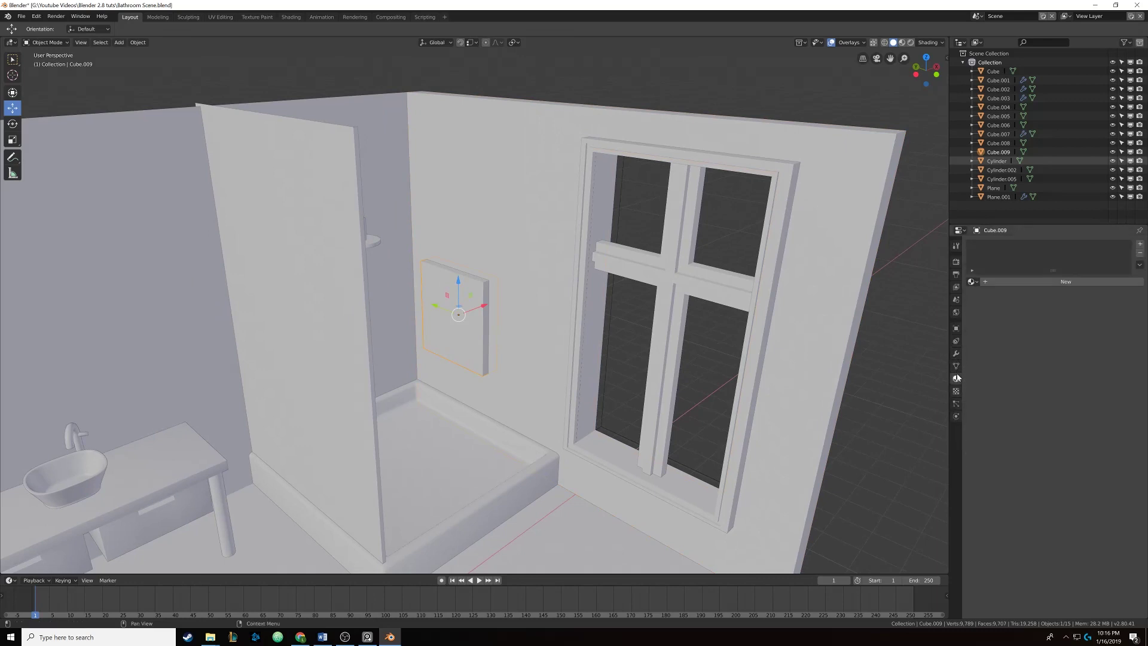
click(957, 404)
click(956, 328)
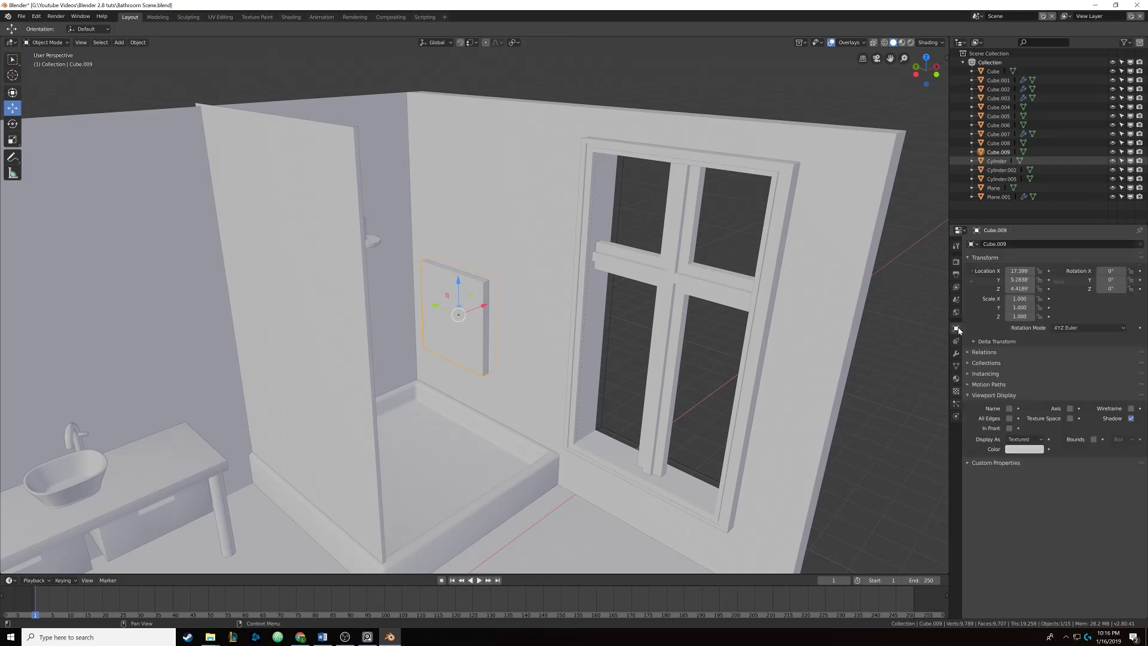
click(1025, 439)
click(1014, 418)
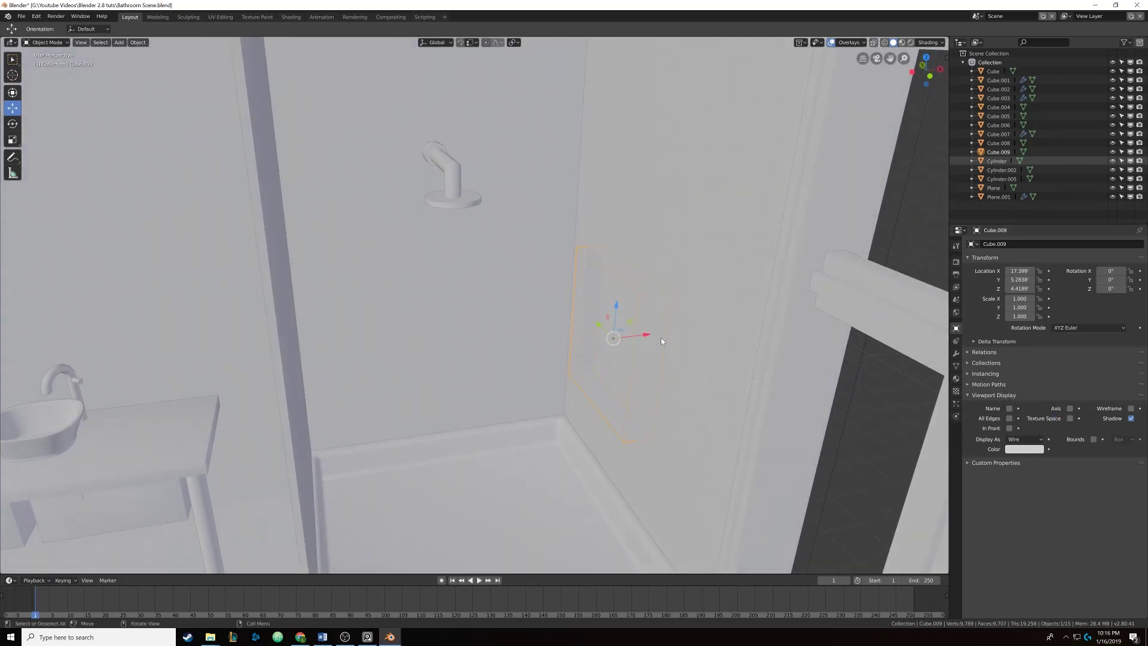
Move the cutter cube 0.0401' along X to adjust the depth of the shower niche
key(g)
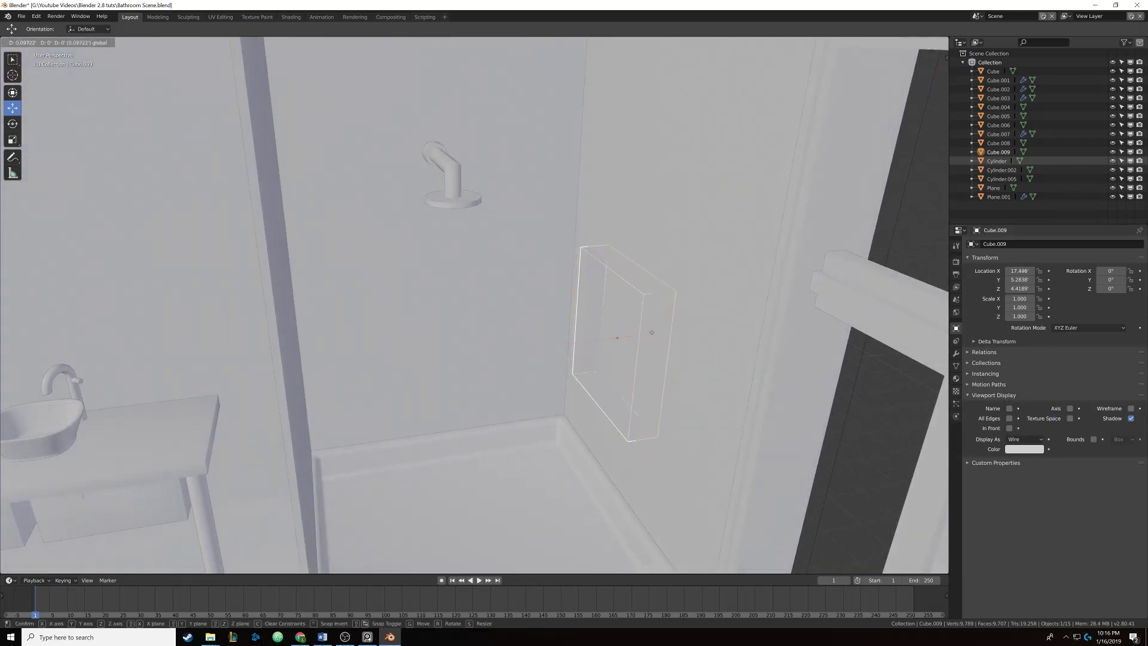
click(649, 350)
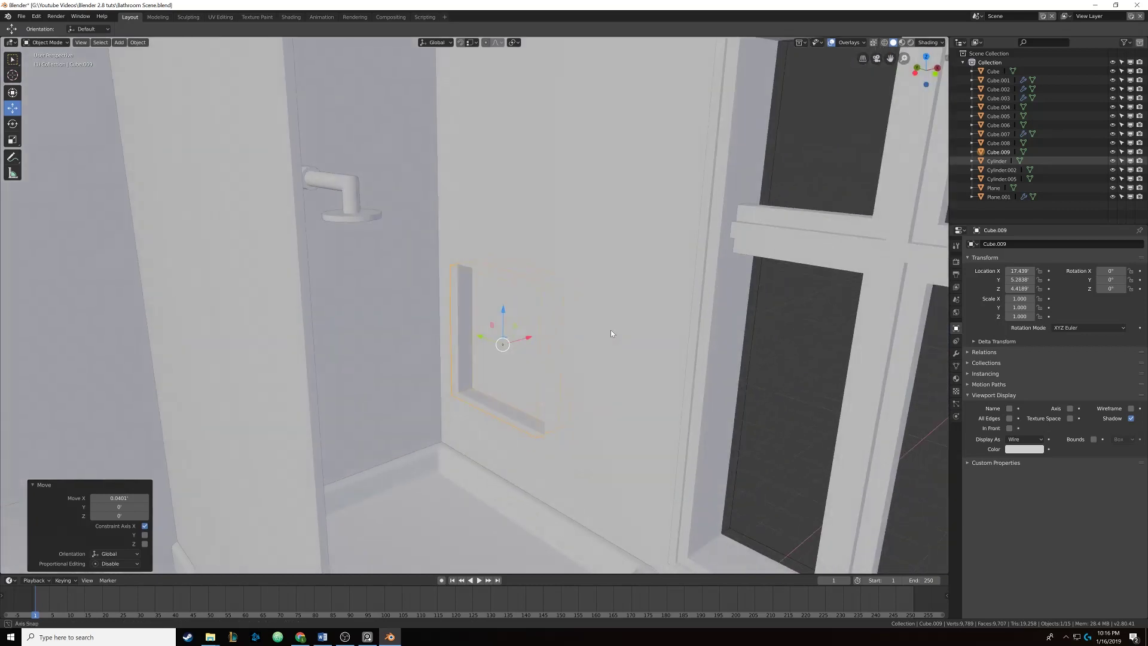
middle_drag(598, 328, 519, 296)
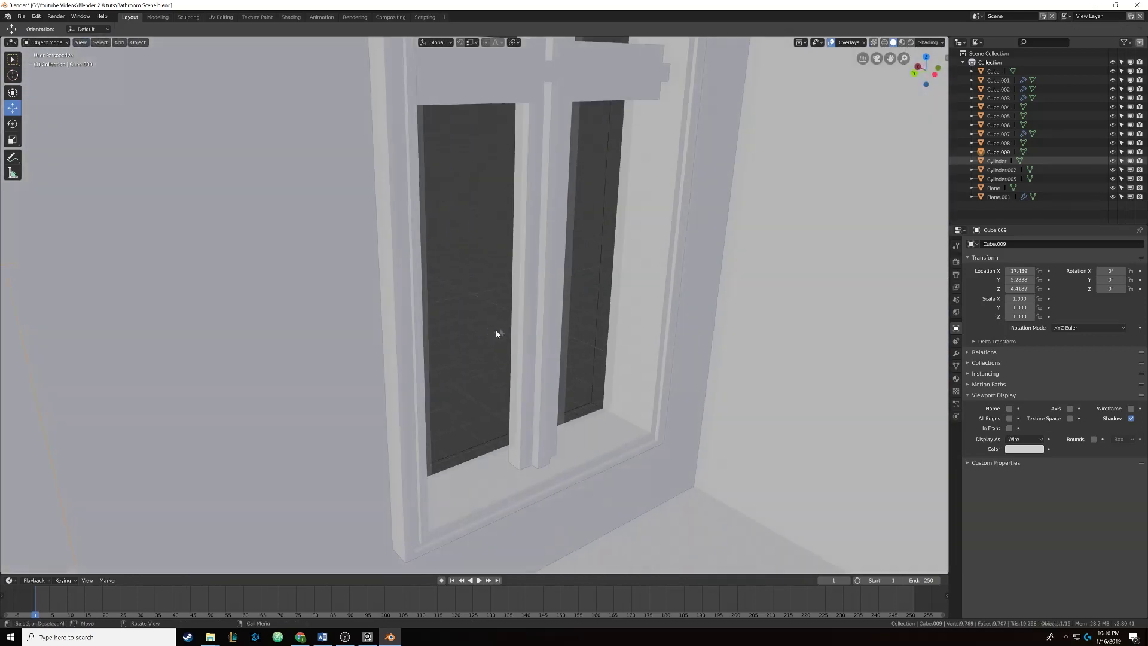
middle_drag(498, 333, 454, 337)
scroll(360, 329, down, 9)
scroll(540, 311, down, 3)
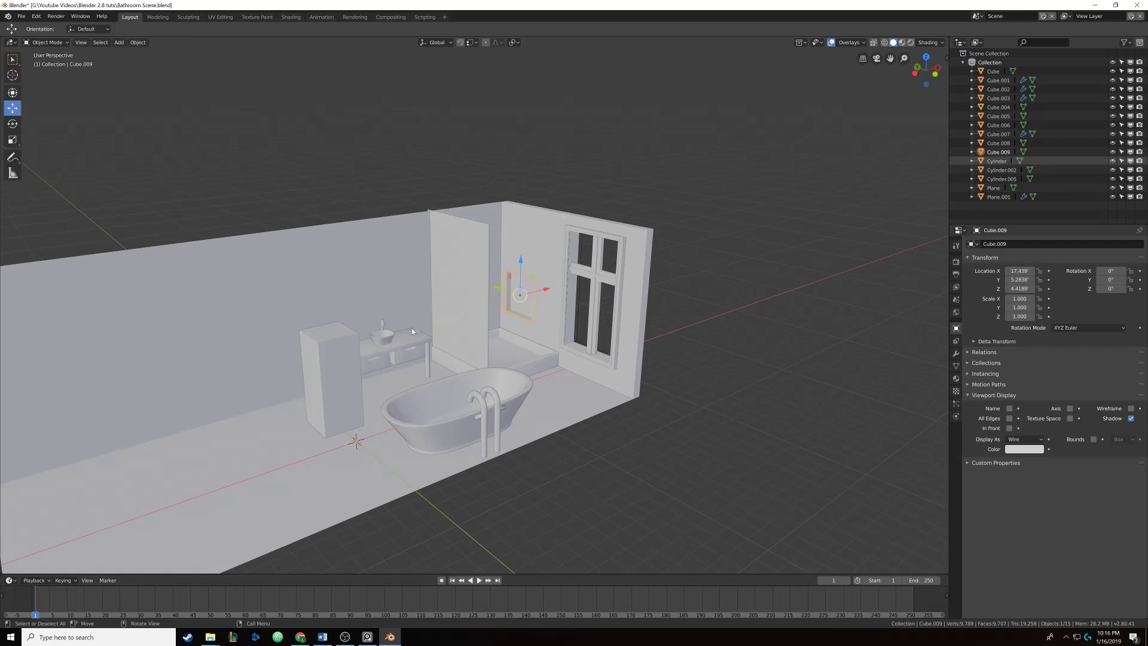
Examine the sink table, the bathtub area and the overall room layout from several angles
middle_drag(403, 334, 411, 285)
click(519, 263)
key(KP_Decimal)
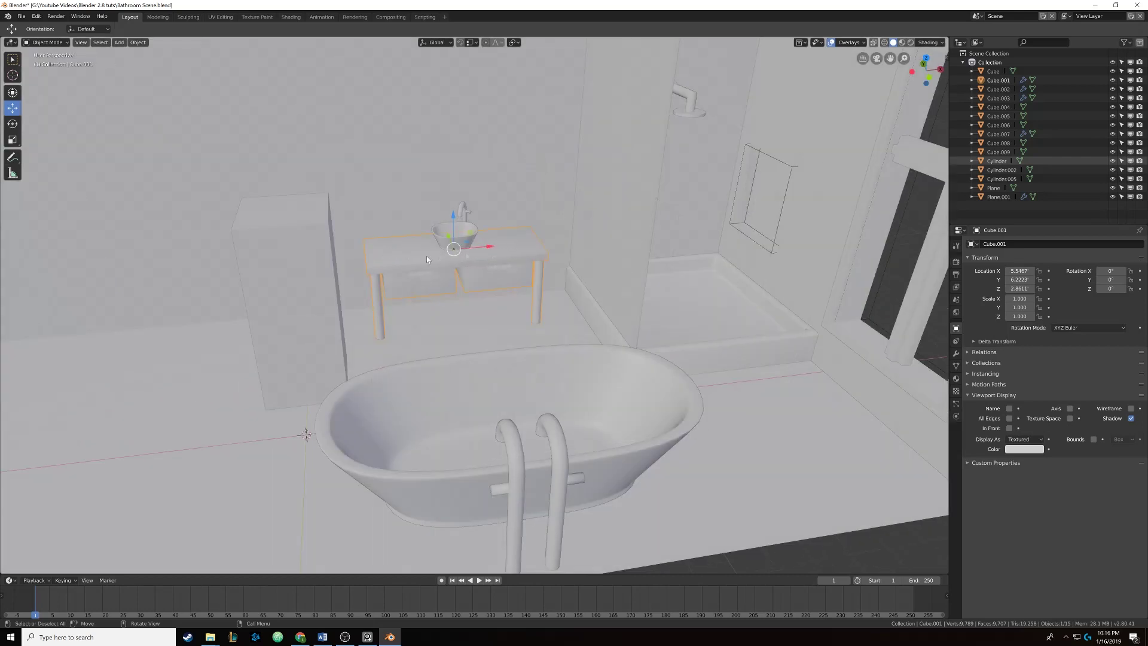
middle_drag(386, 257, 512, 307)
shift+middle_drag(571, 396, 461, 354)
scroll(462, 355, up, 1)
click(461, 358)
scroll(560, 375, down, 6)
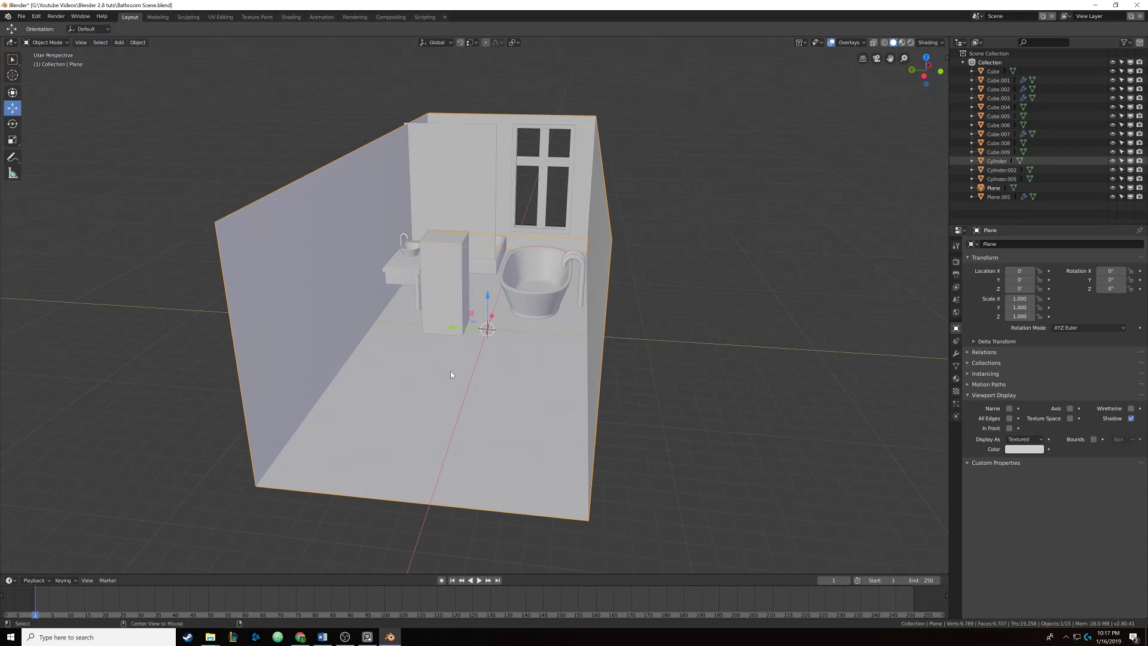
key(alt+a)
Isolate the floor-and-wall mesh and the sink table by hiding all other objects
middle_drag(451, 371, 432, 384)
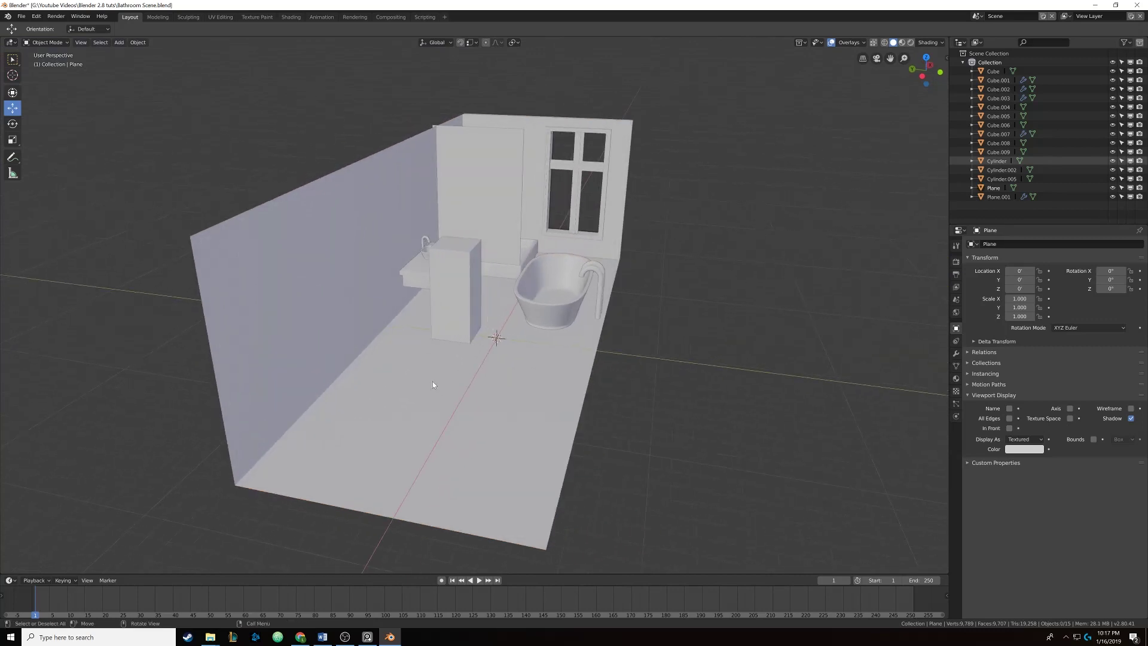
click(432, 385)
shift+click(415, 275)
key(shift+h)
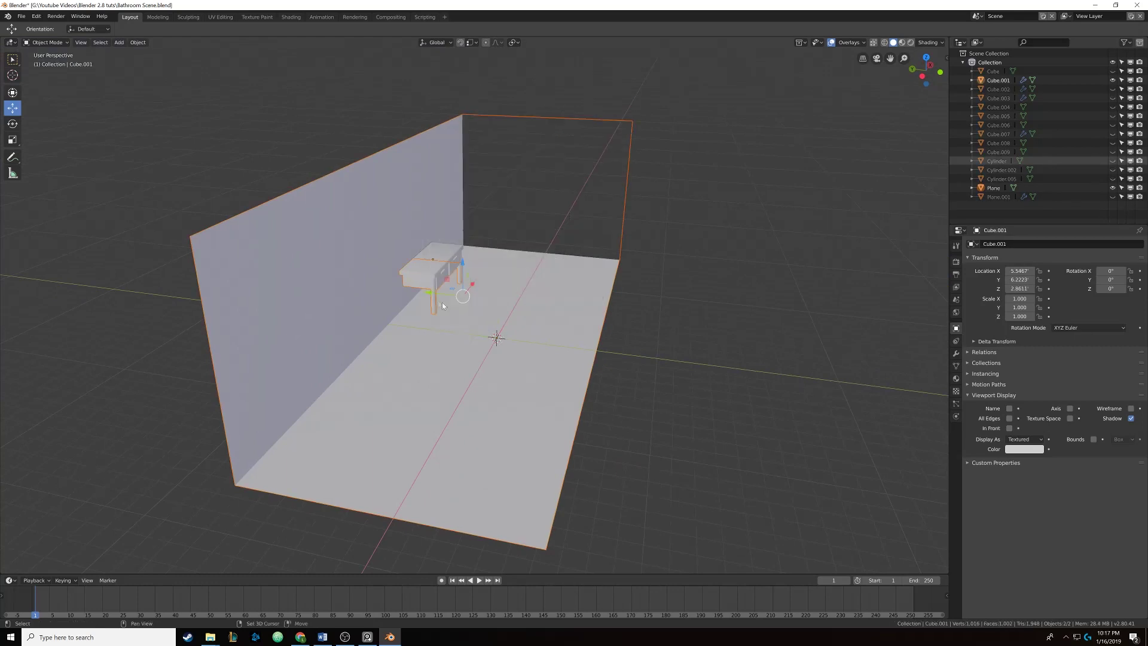
Select only the room's floor-and-wall mesh and switch to the UV Editing workspace
middle_drag(447, 304, 249, 251)
key(alt+a)
click(526, 306)
middle_drag(392, 309, 514, 320)
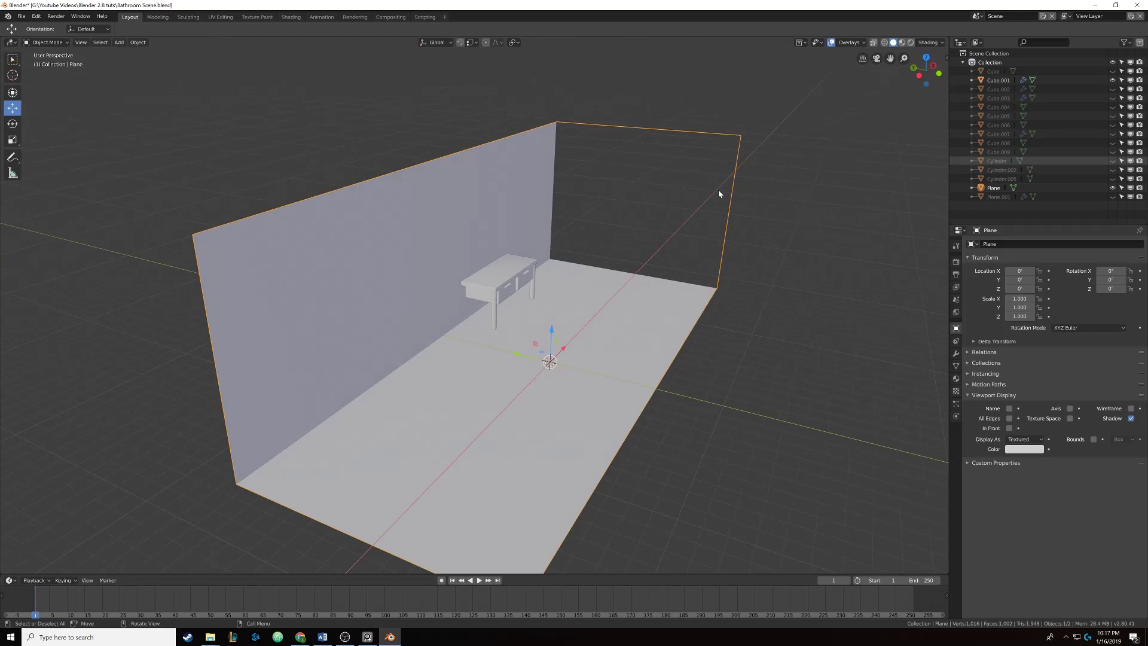
click(220, 18)
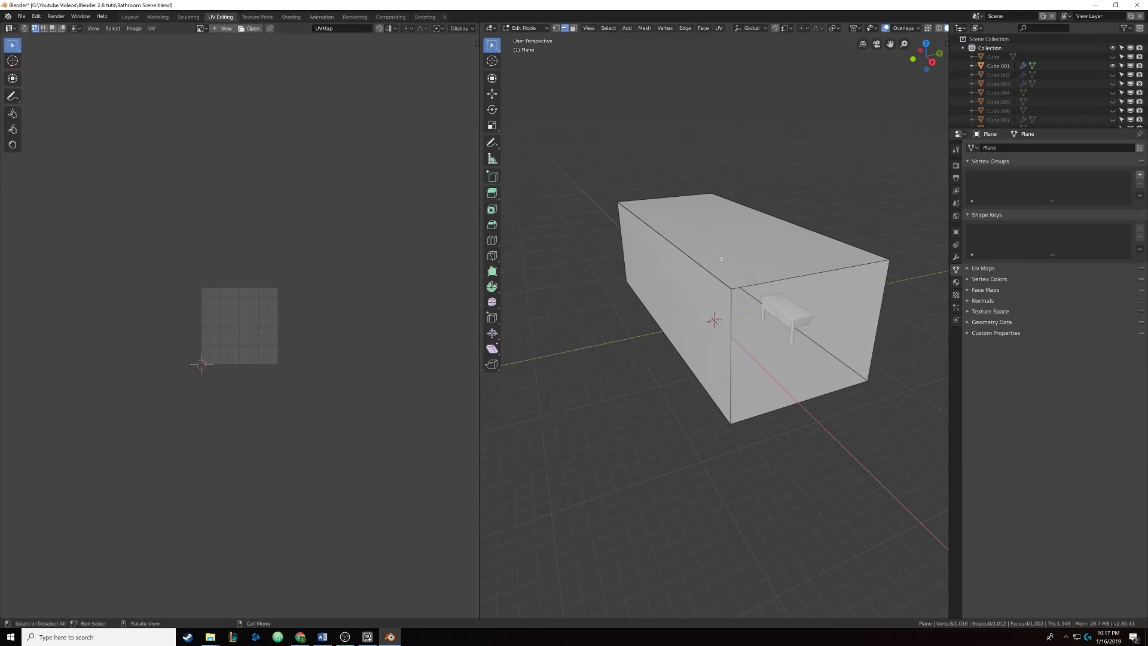
Mark one long upper edge of the room mesh, where the ceiling meets the side wall, as a seam
middle_drag(719, 237, 584, 261)
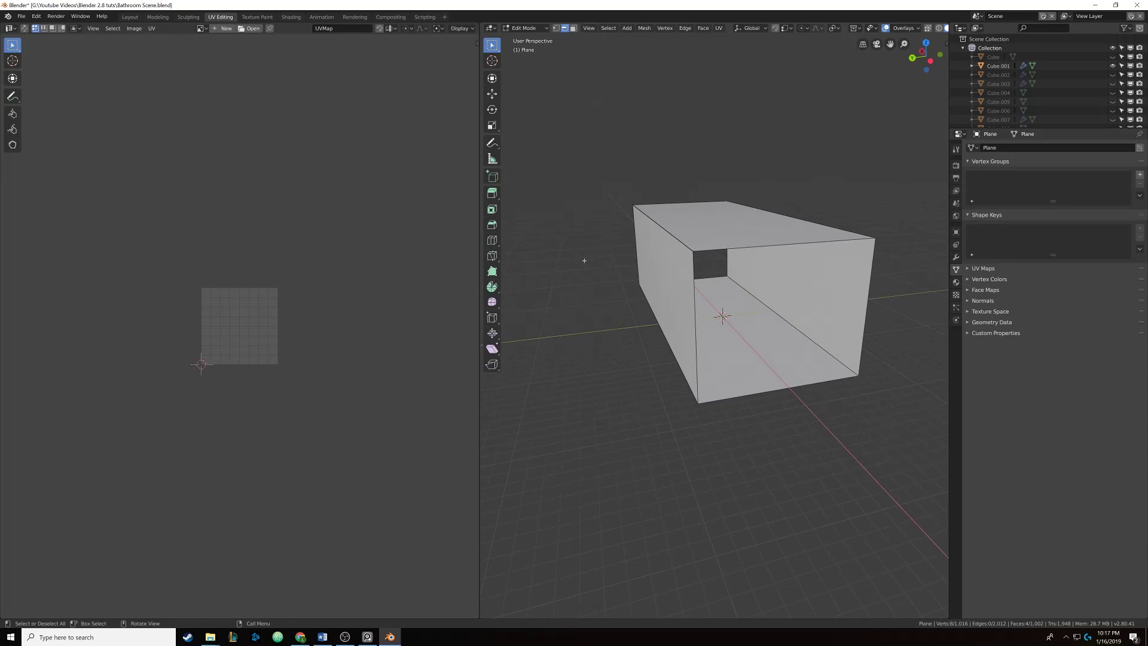
click(684, 242)
mouse_move(684, 242)
middle_down()
mouse_move(669, 245)
mouse_move(686, 259)
middle_up()
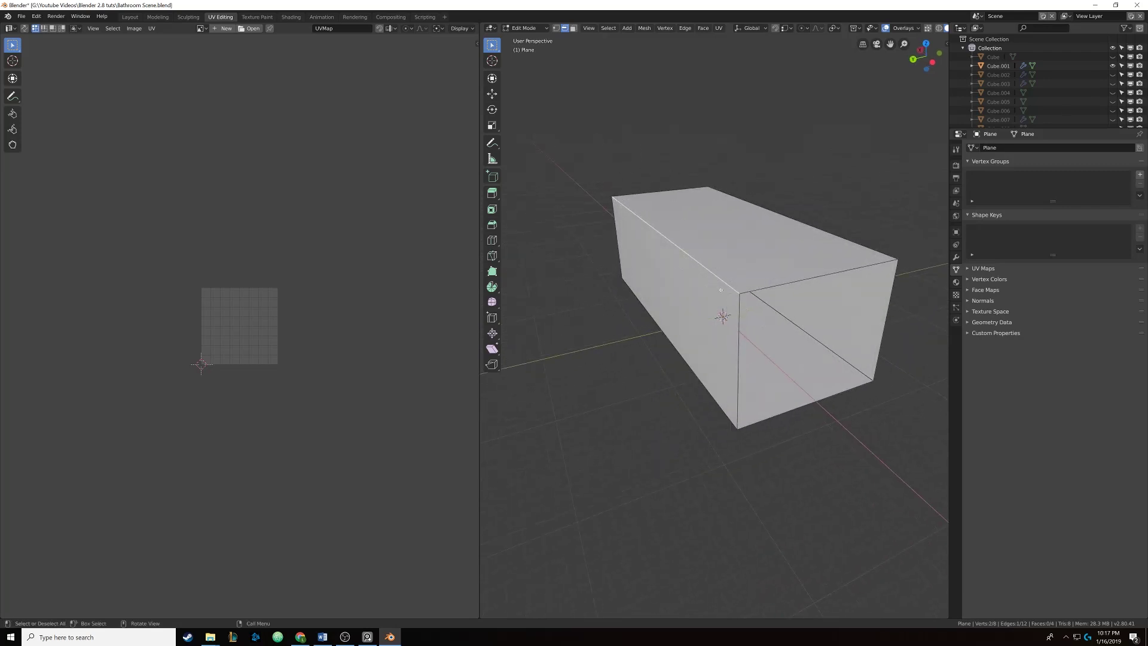
middle_drag(721, 290, 711, 282)
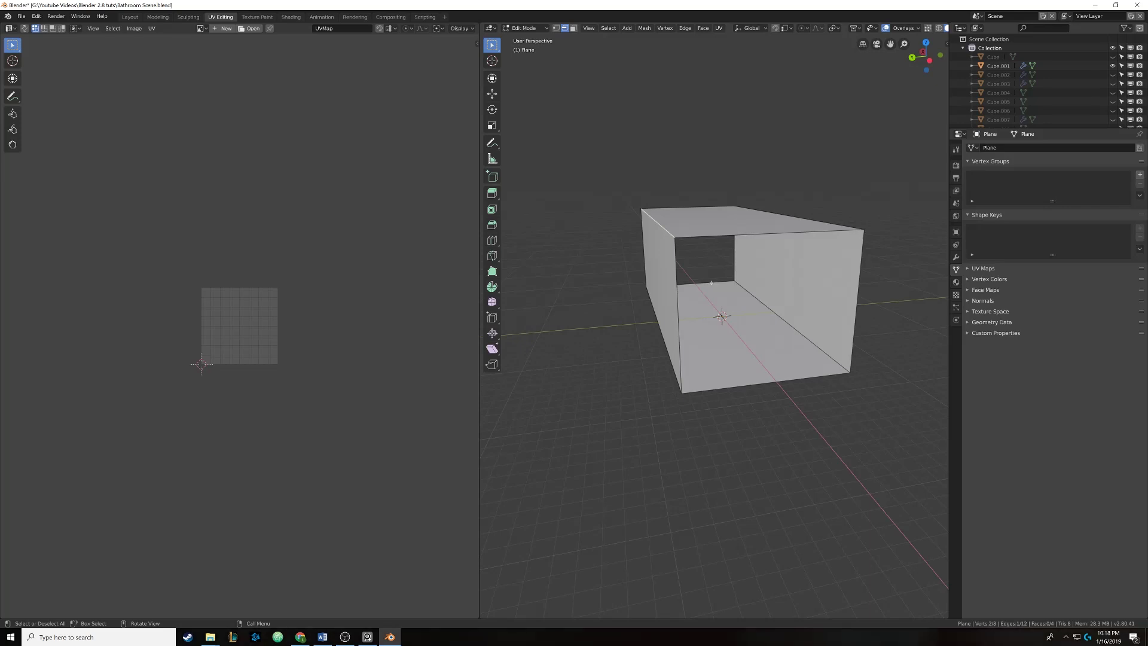
middle_drag(693, 251, 726, 260)
click(774, 222)
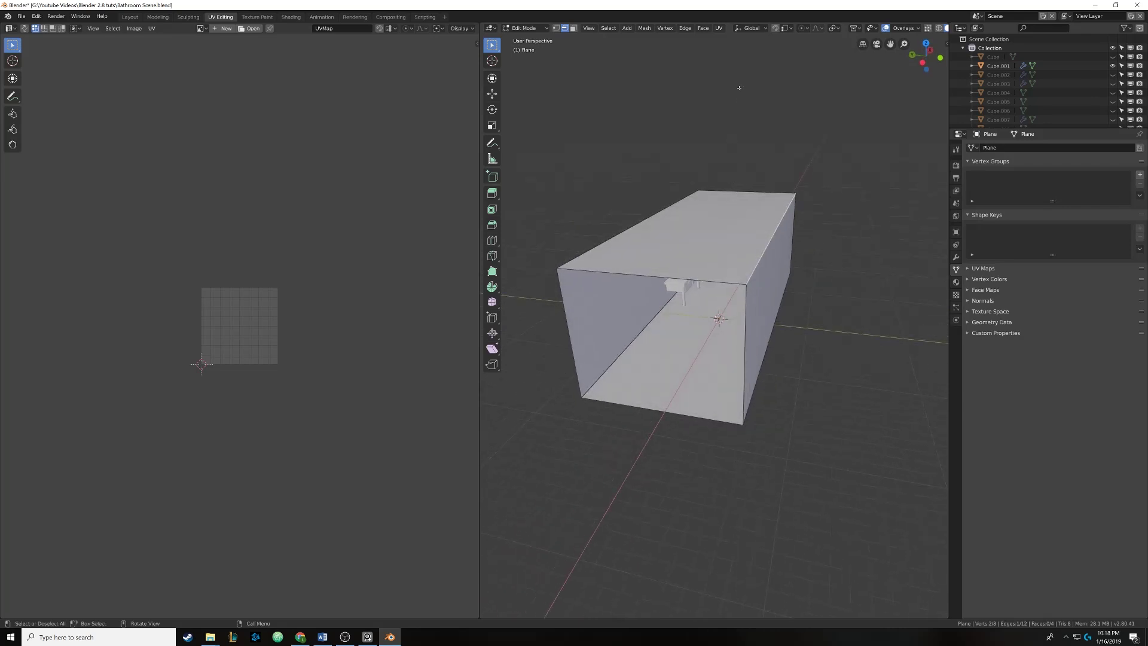
middle_drag(695, 112, 698, 114)
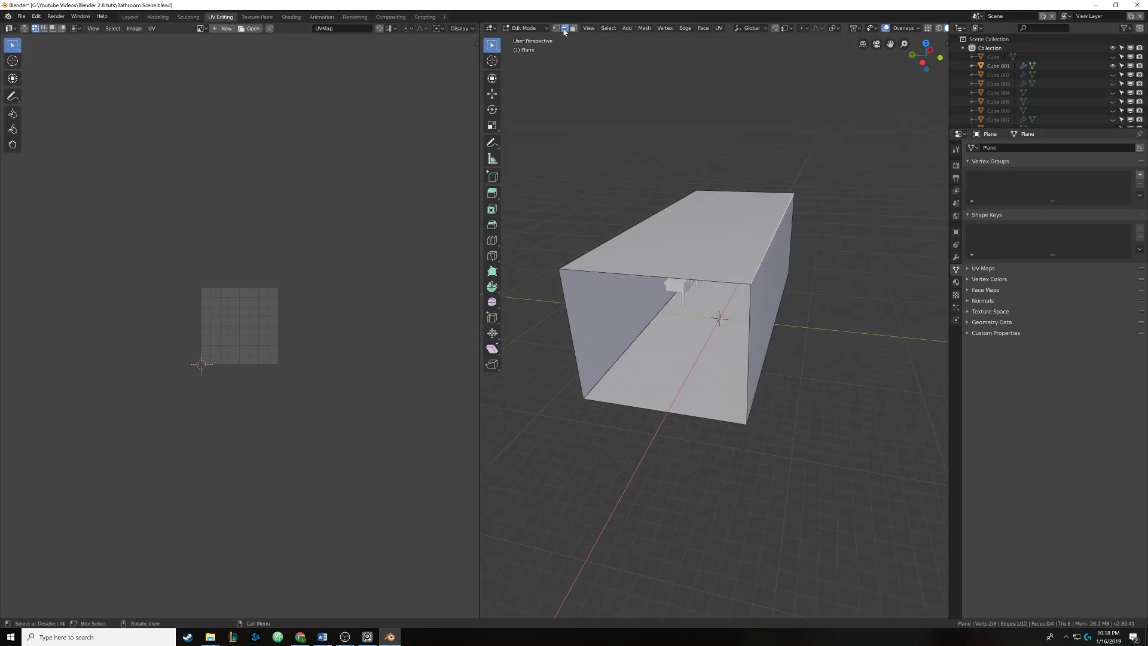
click(687, 28)
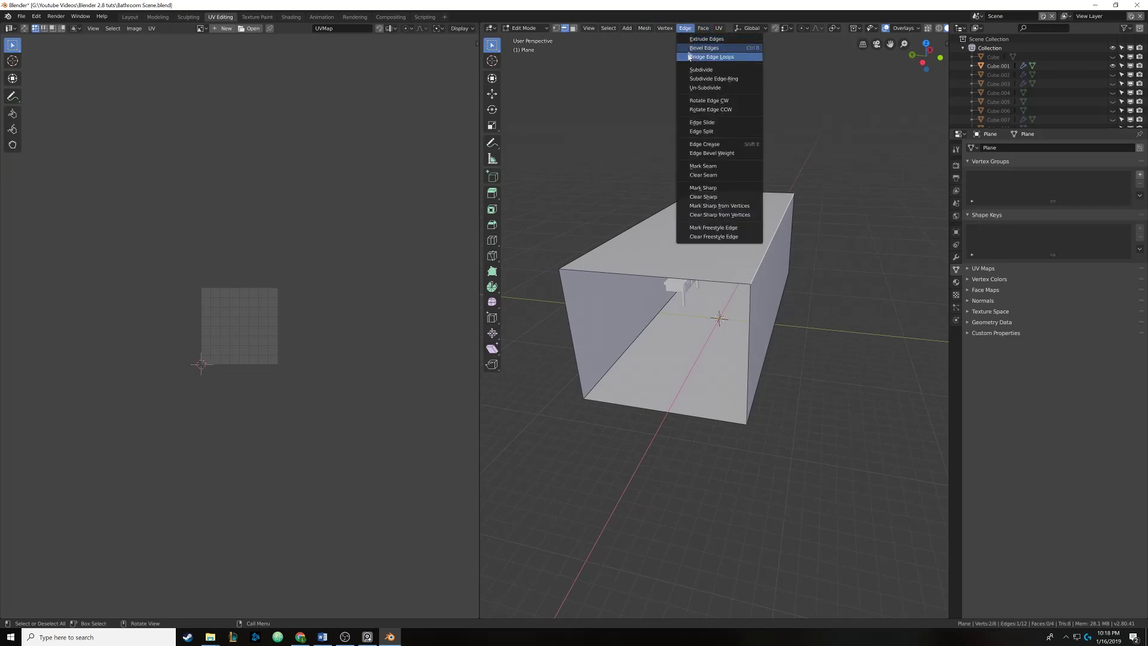
click(710, 167)
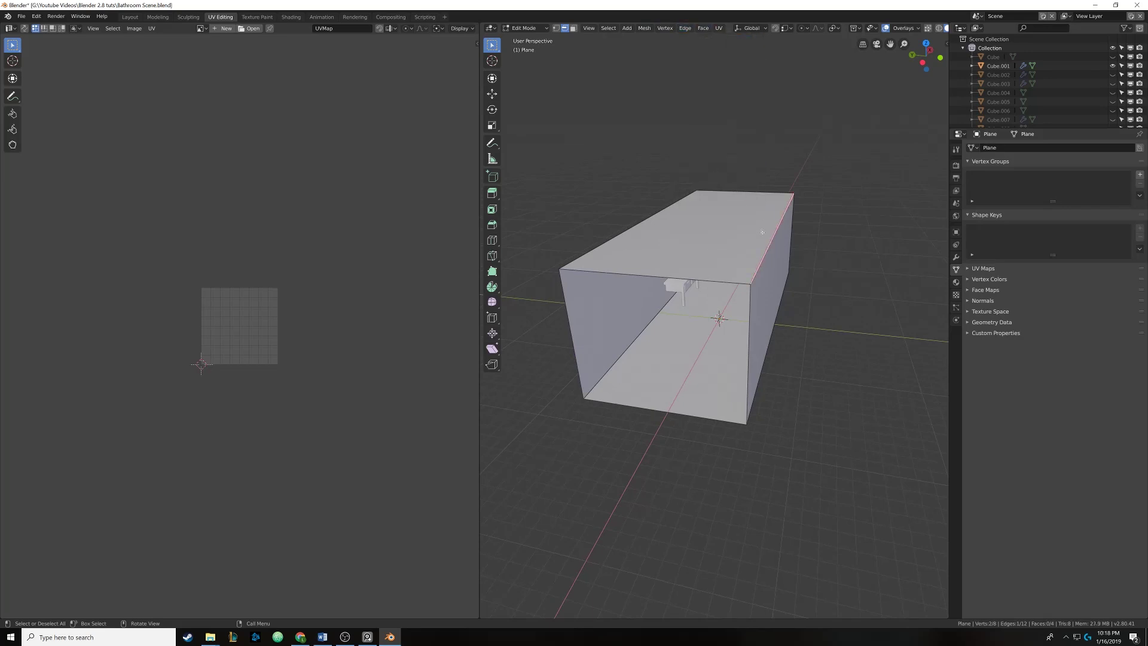
Select the entire room mesh and unwrap it along the marked seam
middle_drag(763, 235, 723, 272)
key(alt+a)
middle_drag(769, 238, 747, 247)
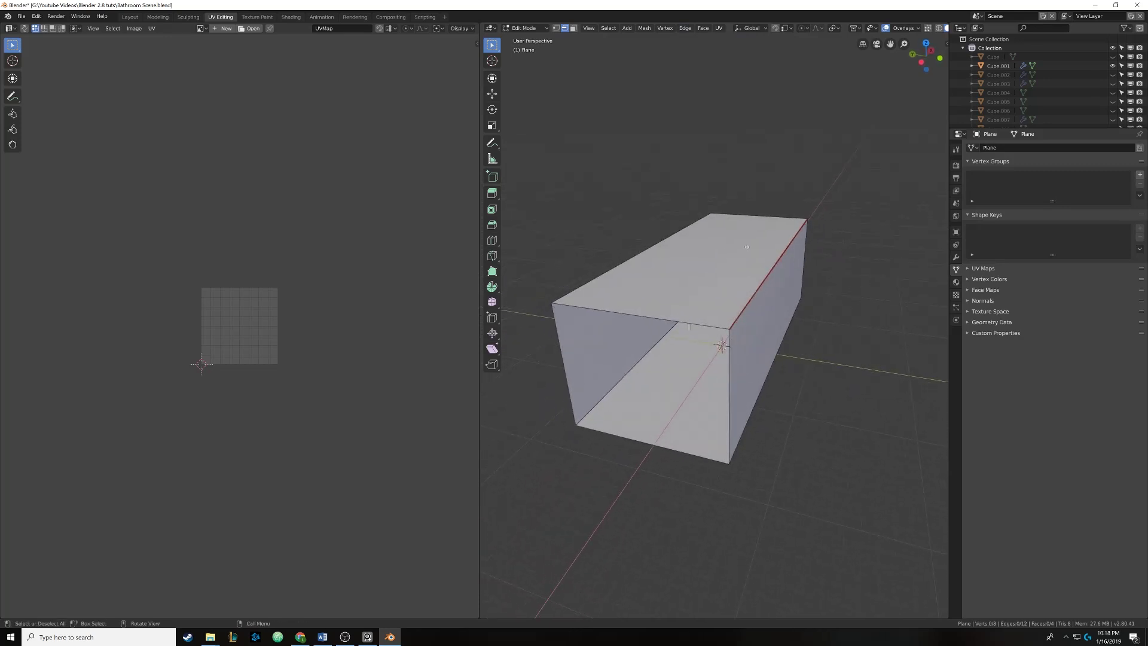
key(a)
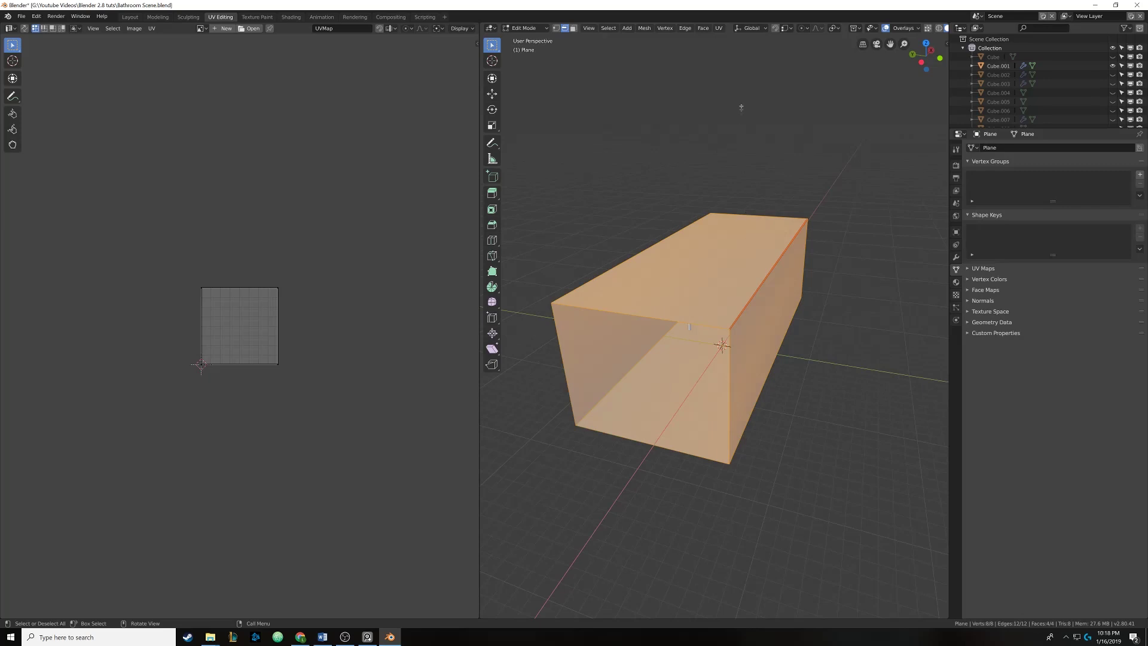
click(718, 28)
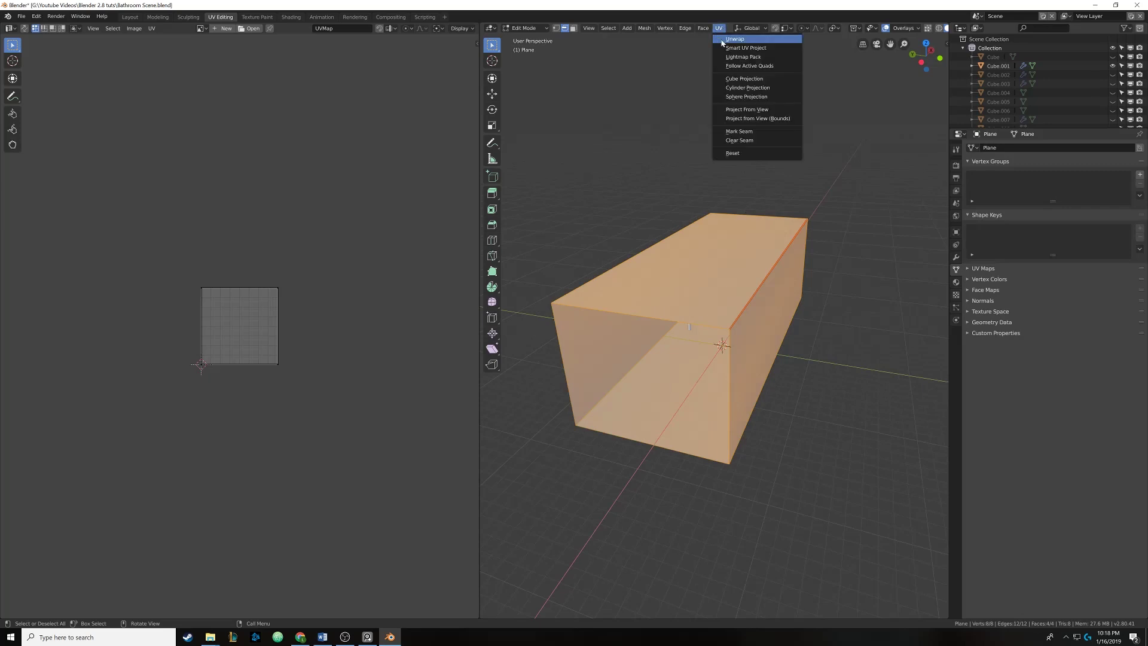
click(721, 40)
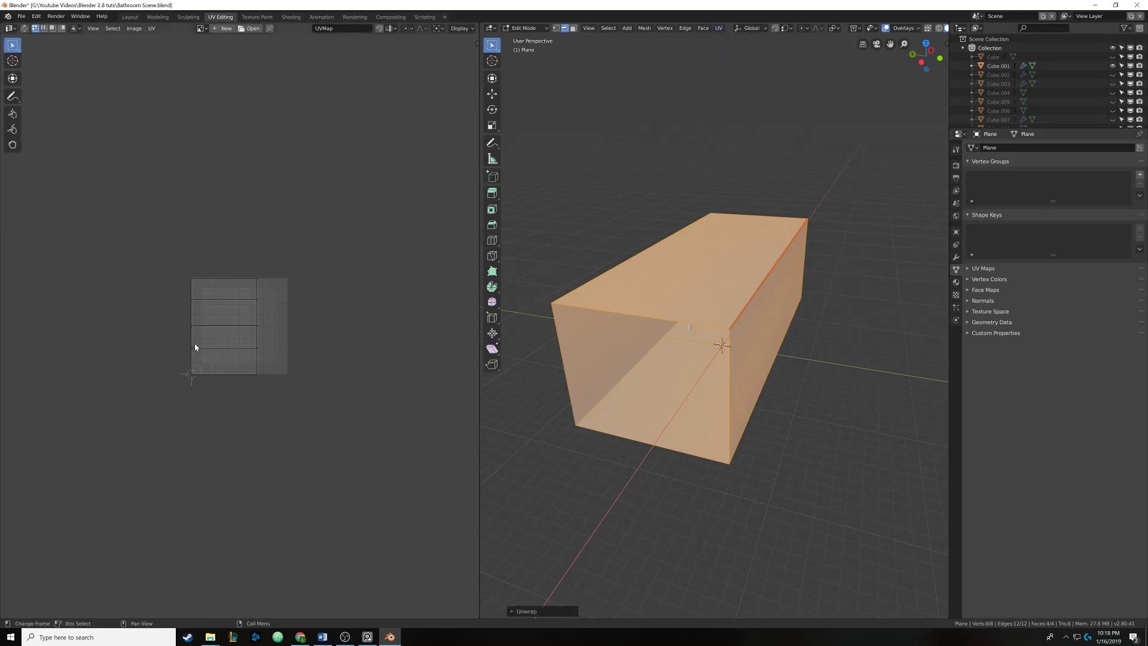
scroll(195, 343, up, 6)
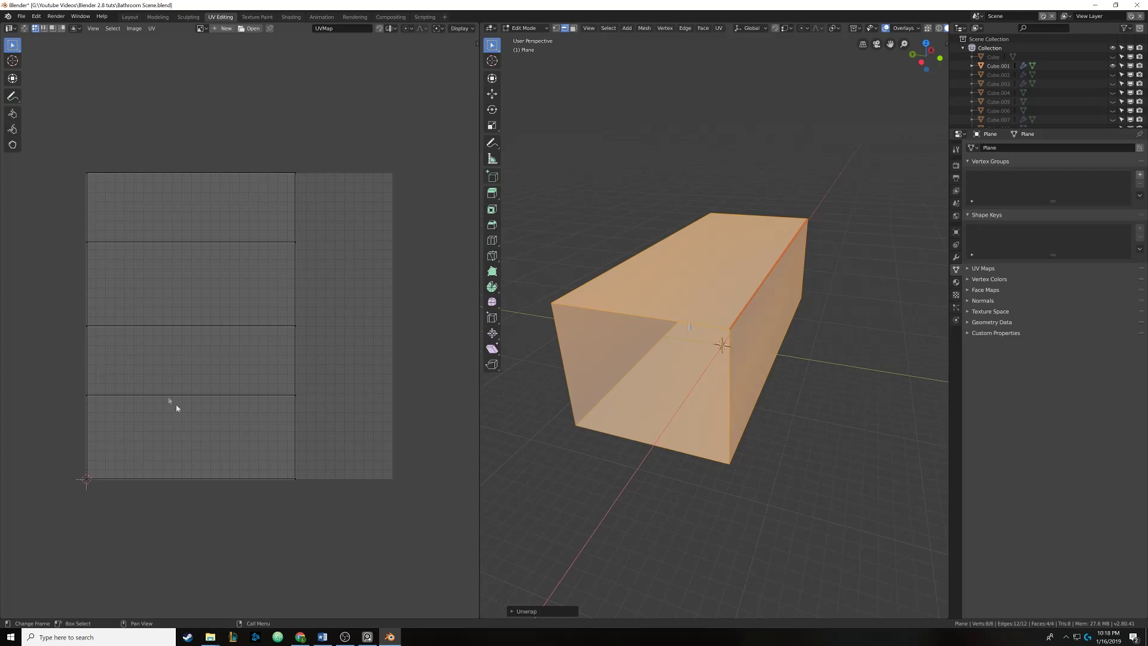
Select only the room's floor face to examine its matching island in the UV layout
middle_drag(589, 410, 613, 383)
key(alt+a)
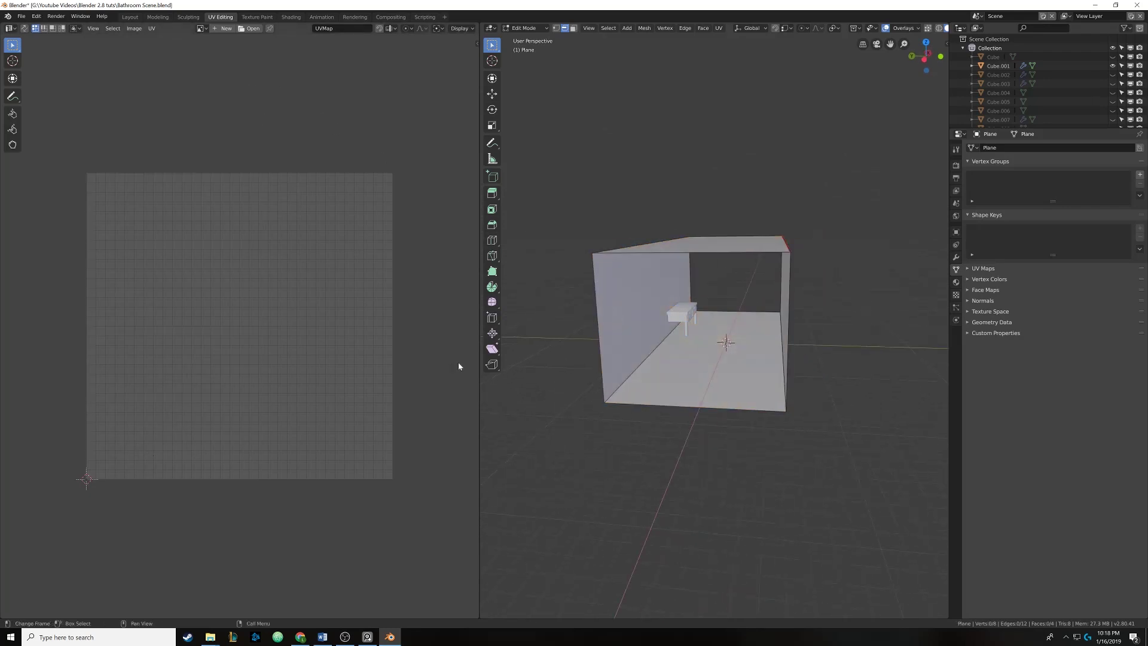
key(3)
click(737, 353)
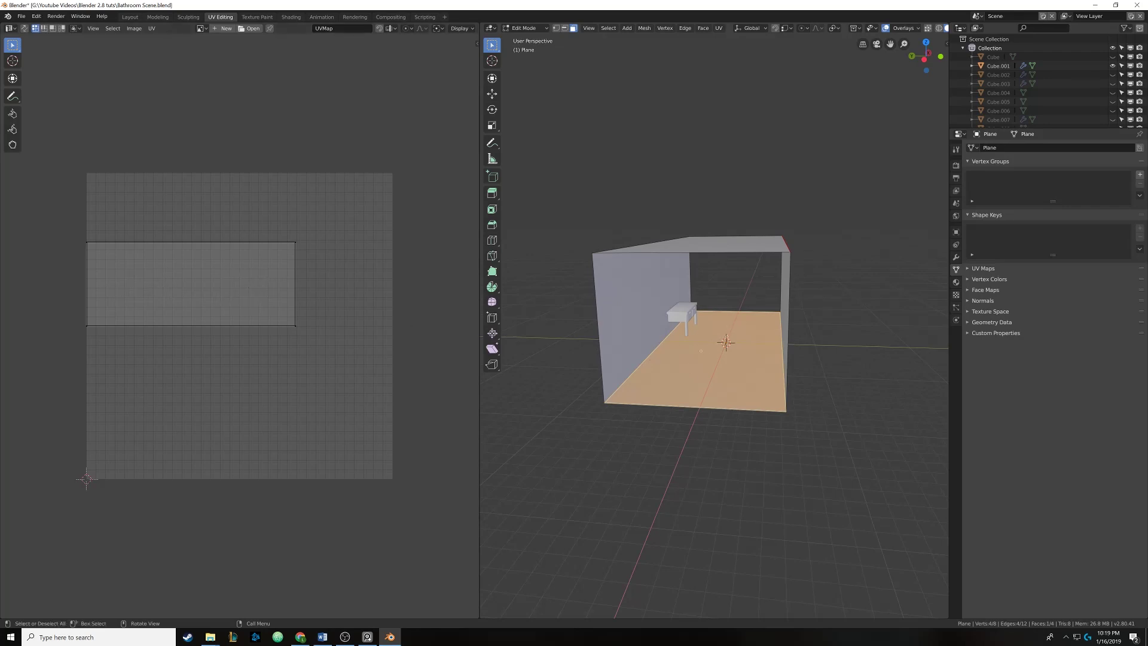
mouse_move(698, 352)
middle_down()
mouse_move(789, 354)
mouse_move(703, 348)
mouse_move(705, 382)
mouse_move(700, 353)
middle_up()
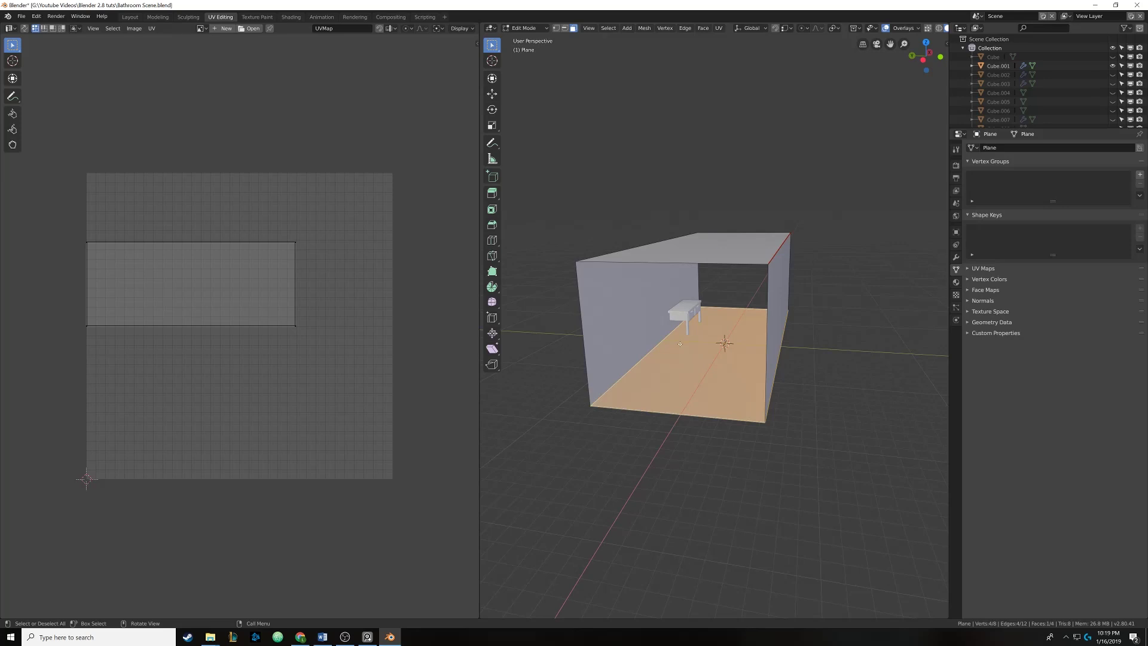
Leave mesh editing, hide the room mesh and frame the selected sink table
key(Tab)
click(693, 311)
shift+middle_drag(686, 335, 708, 301)
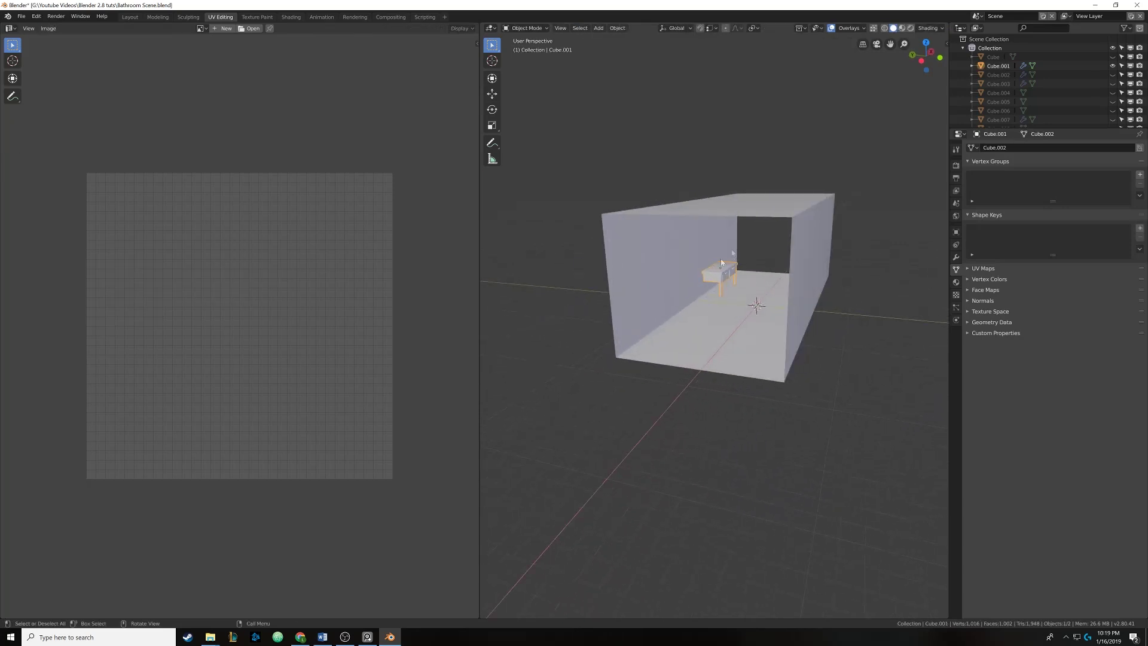
click(817, 222)
key(h)
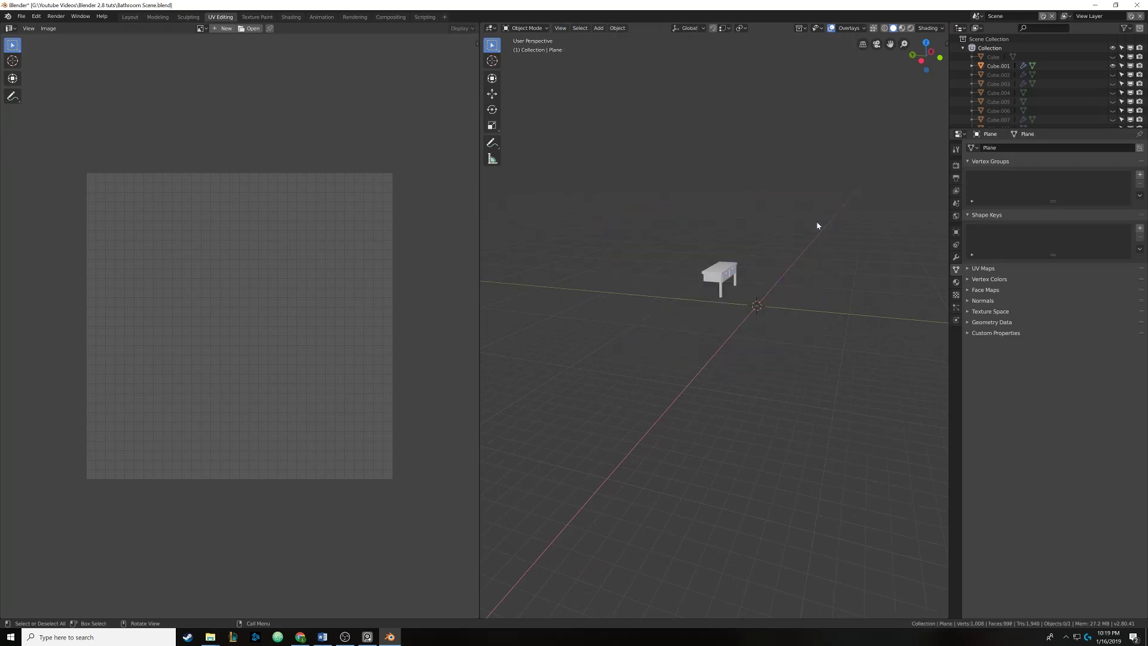
click(725, 272)
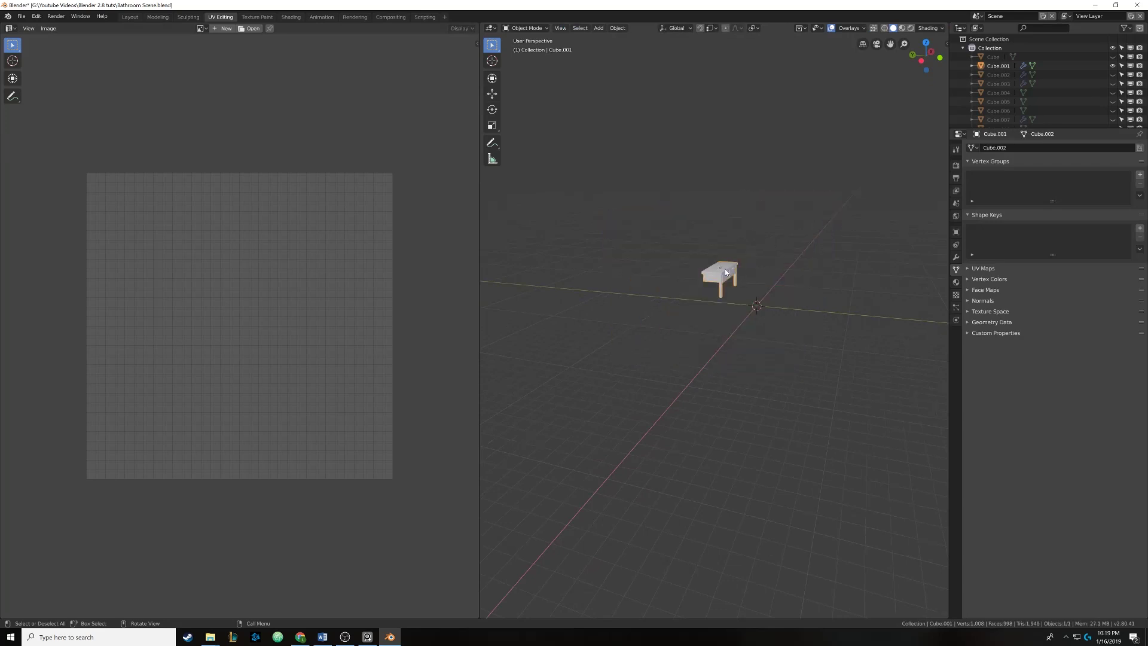
key(KP_Decimal)
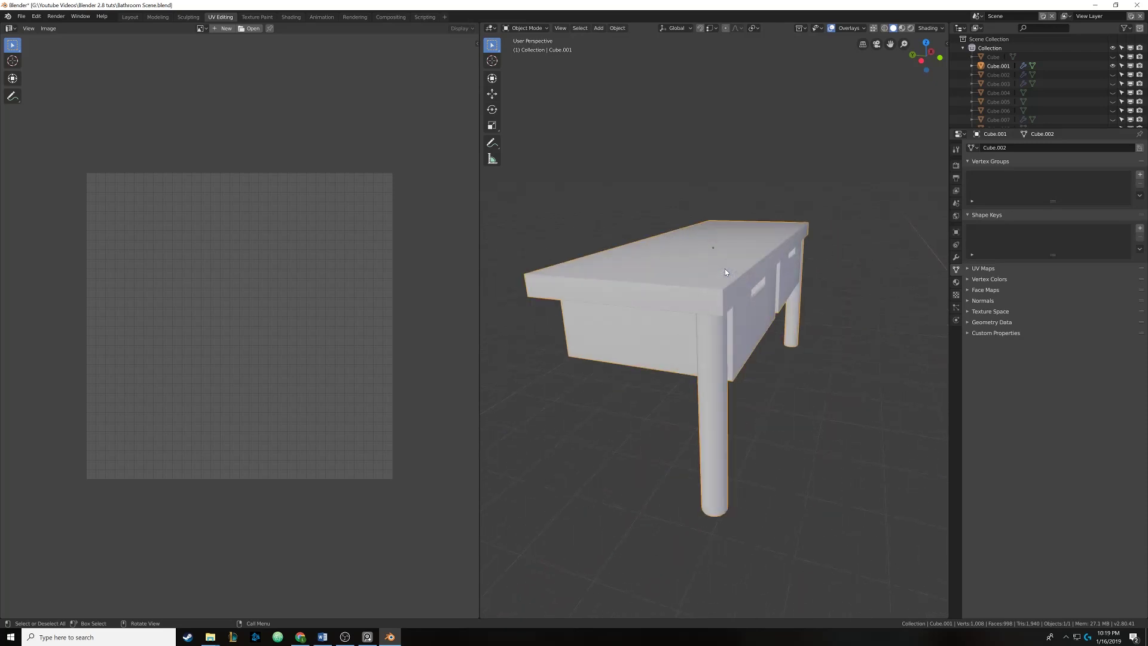
middle_drag(715, 317, 646, 338)
Enter mesh editing on the sink table and delete the long back face of its tabletop
key(Tab)
key(alt+a)
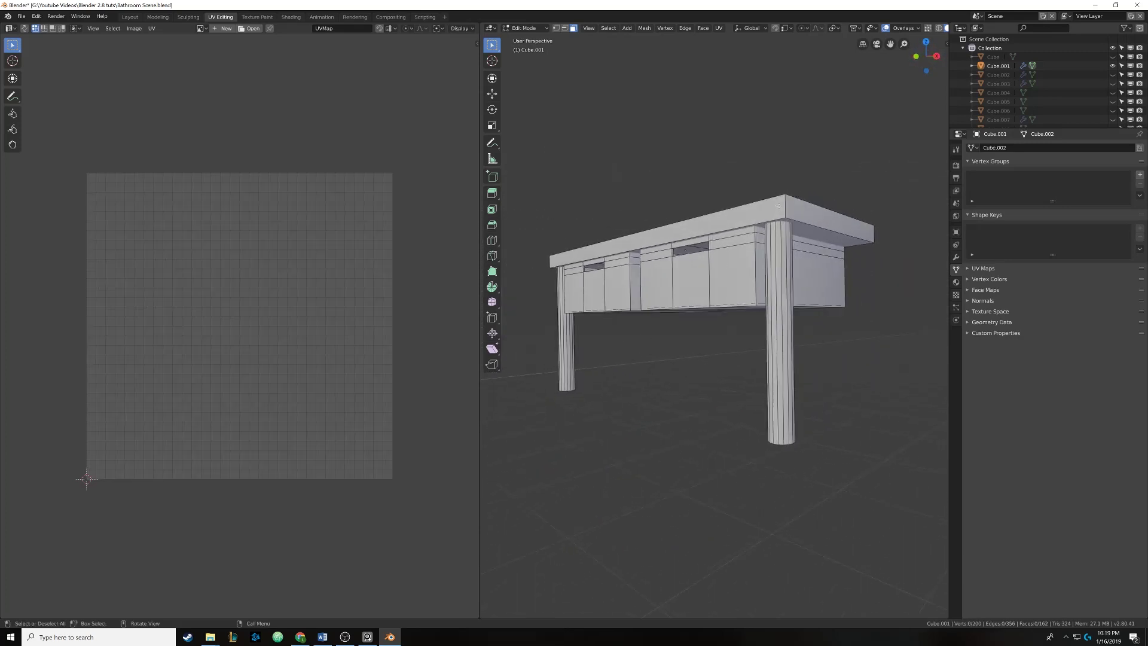
middle_drag(770, 292, 730, 250)
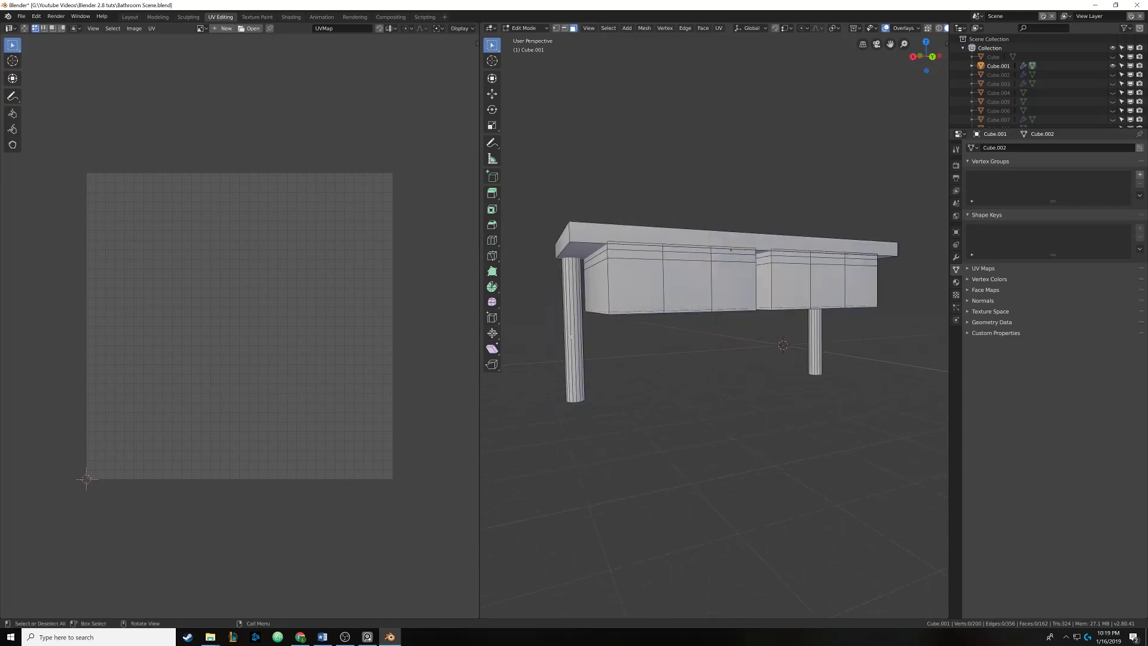
middle_drag(571, 336, 635, 222)
click(680, 276)
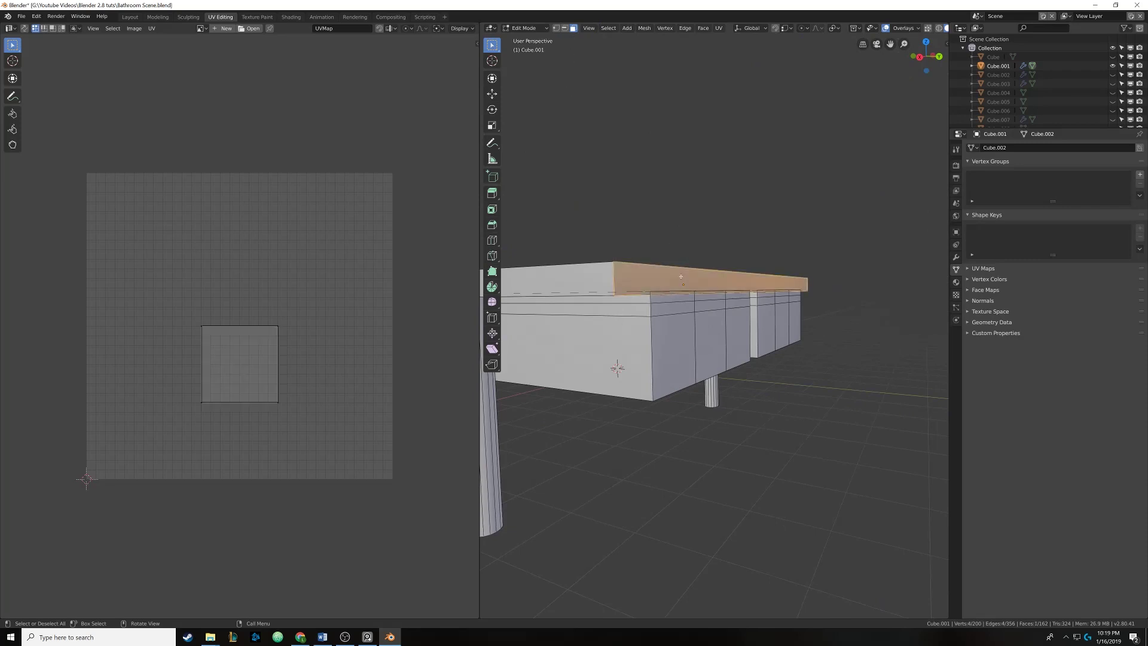
key(x)
click(681, 276)
middle_drag(681, 277, 574, 268)
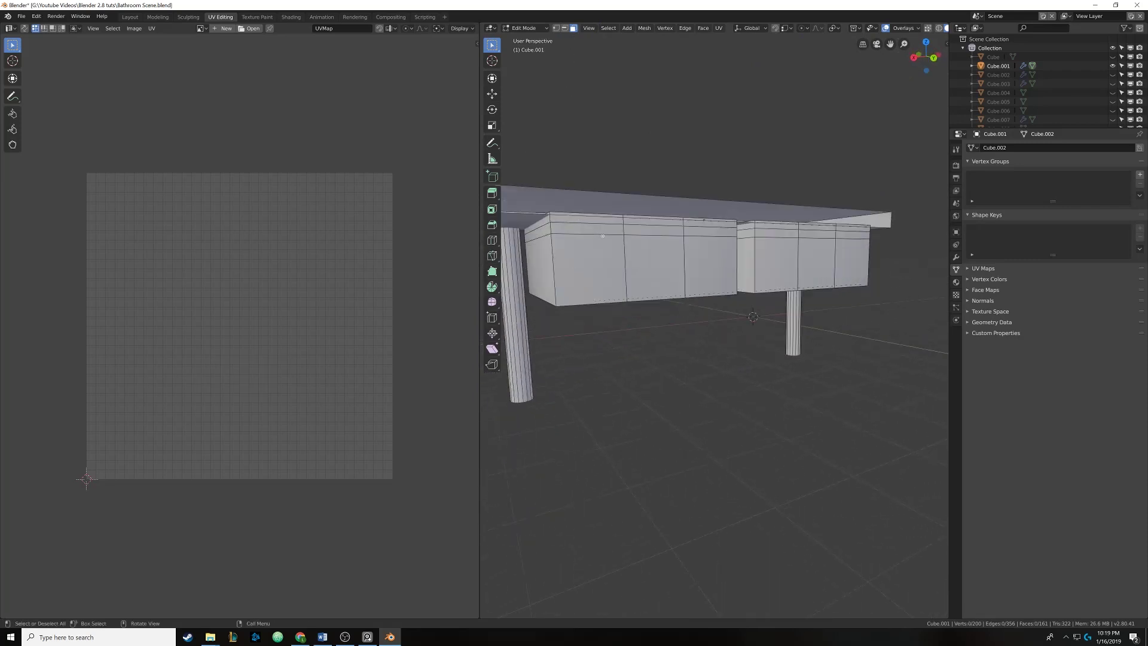
key(c)
drag(604, 263, 698, 231)
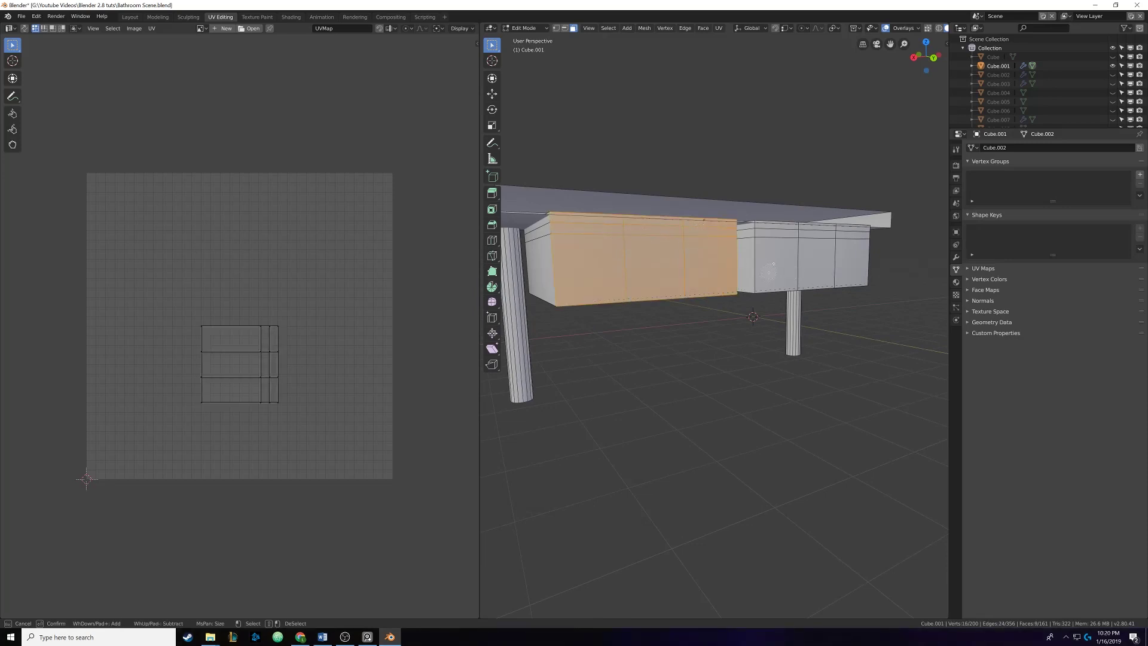
mouse_move(775, 258)
mouse_down()
mouse_move(777, 236)
mouse_move(817, 226)
mouse_move(834, 236)
mouse_up()
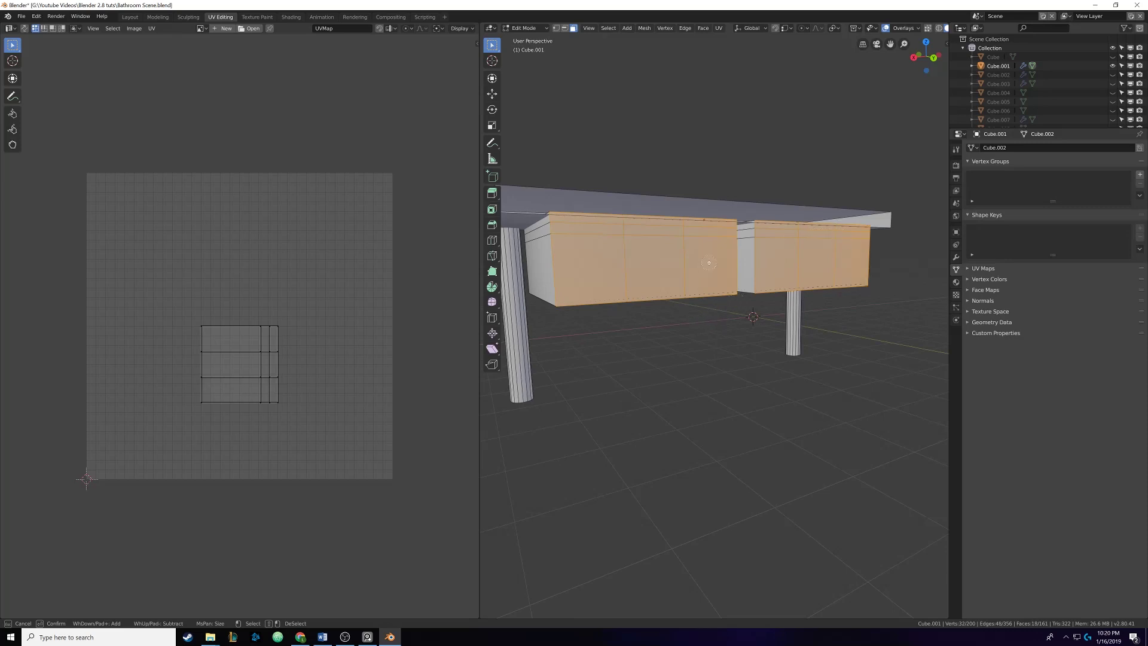
key(Escape)
middle_drag(709, 262, 945, 241)
key(a)
key(a)
Switch to edge selection and select the four short edges at the two ends of the tabletop
middle_drag(718, 269, 819, 262)
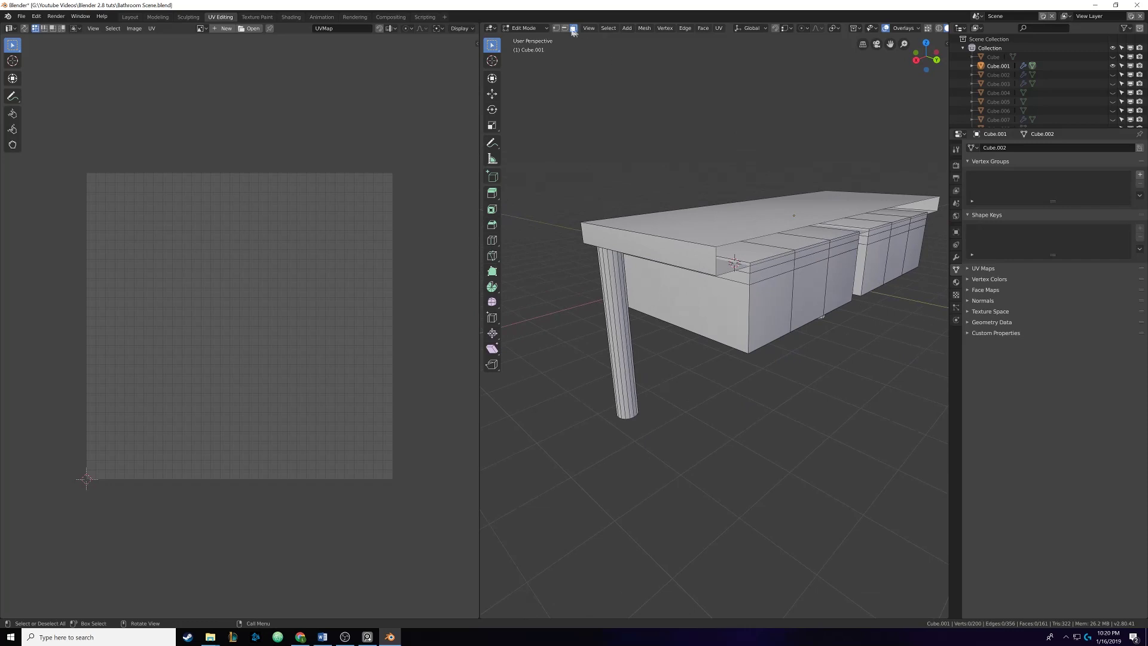
middle_drag(615, 62, 621, 145)
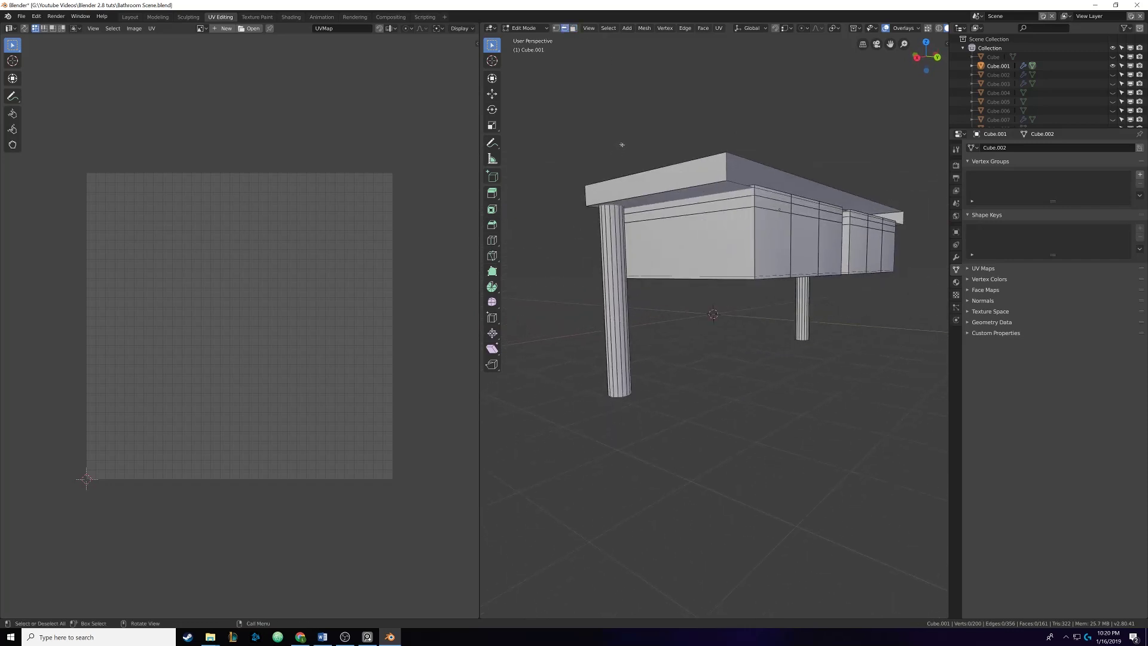
click(676, 186)
middle_drag(676, 186, 780, 192)
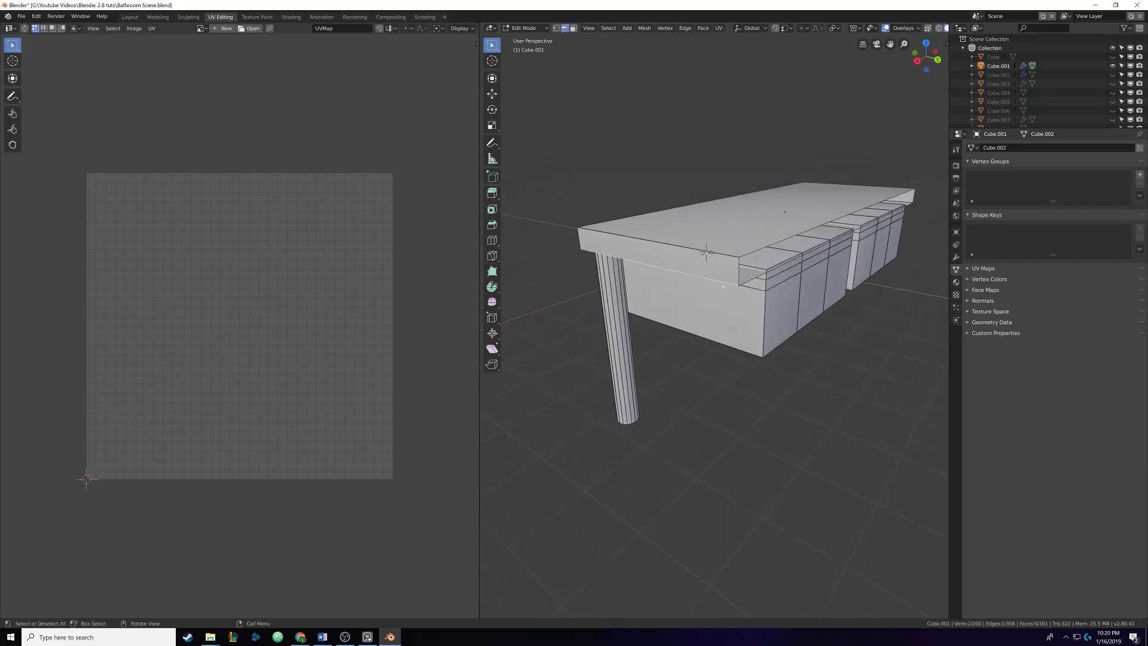
middle_drag(721, 285, 811, 259)
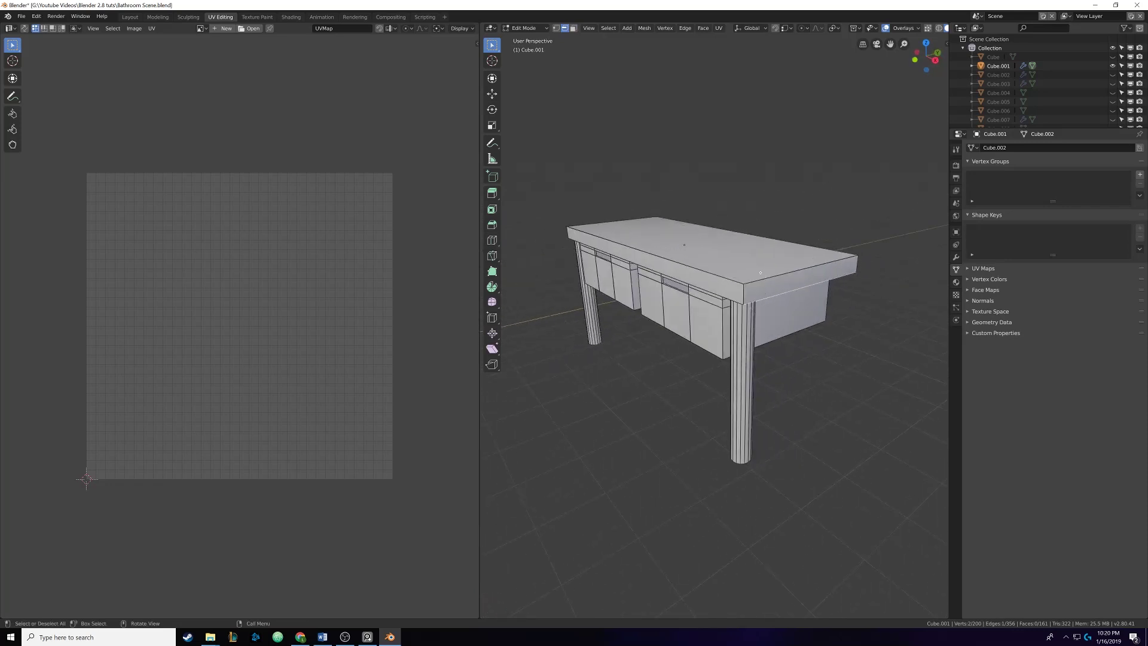
middle_drag(756, 275, 687, 330)
scroll(716, 299, up, 2)
shift+click(736, 313)
shift+click(727, 364)
shift+click(727, 364)
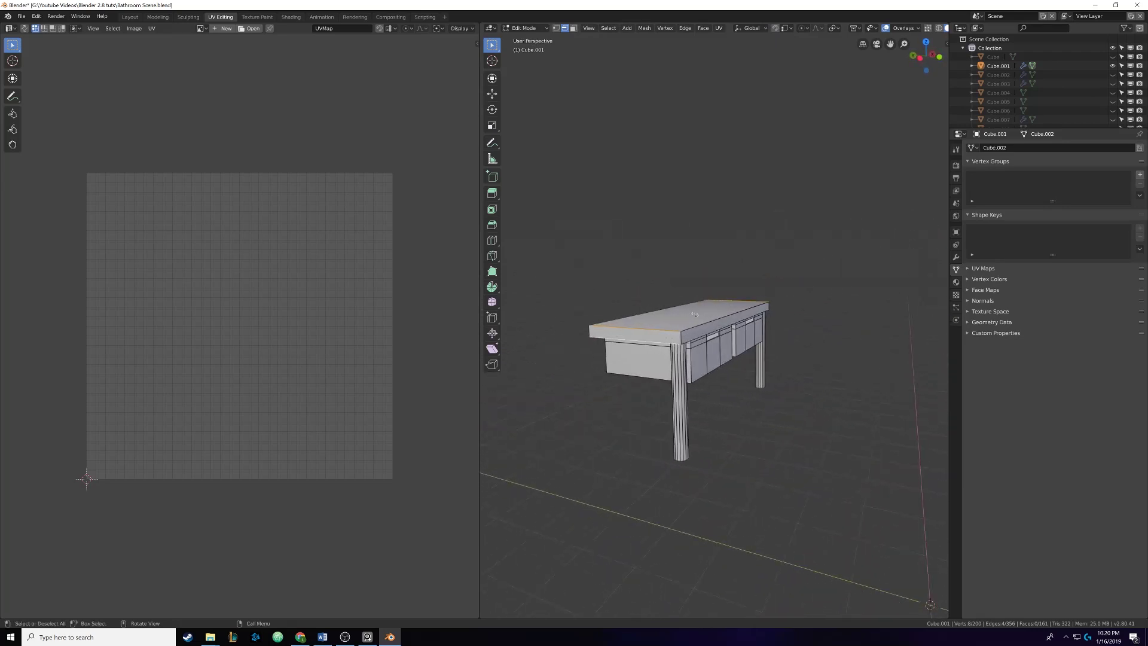
Check the selected short edges at both tabletop ends in wireframe, return to solid shading and mark them as seams
click(685, 28)
middle_drag(670, 335, 640, 343)
key(z)
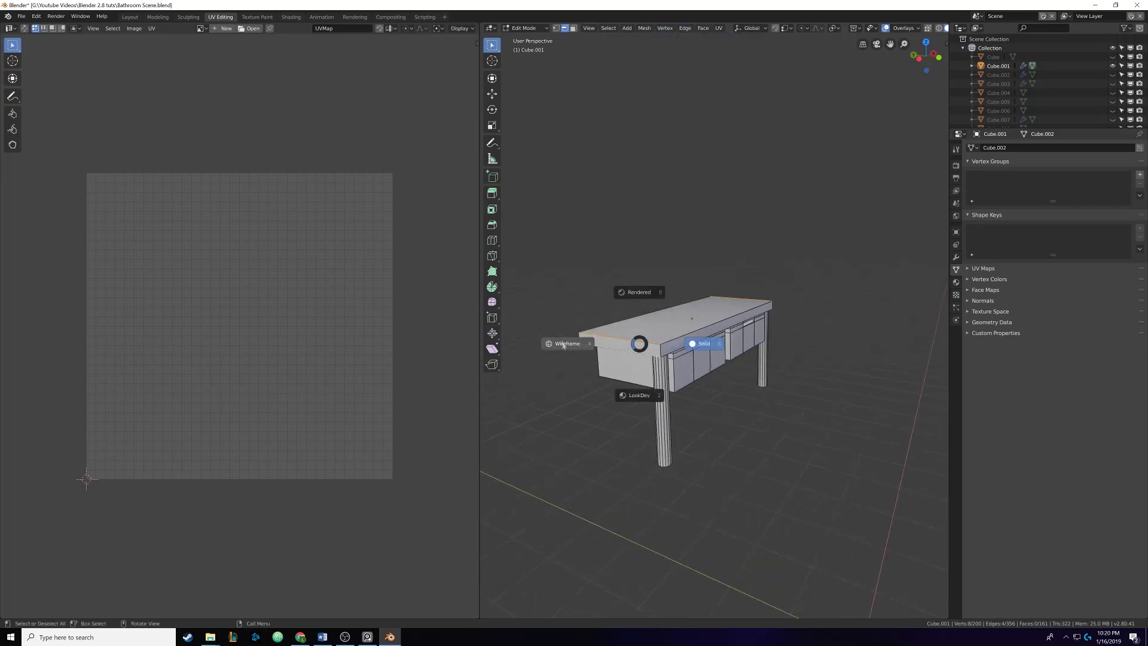
click(562, 343)
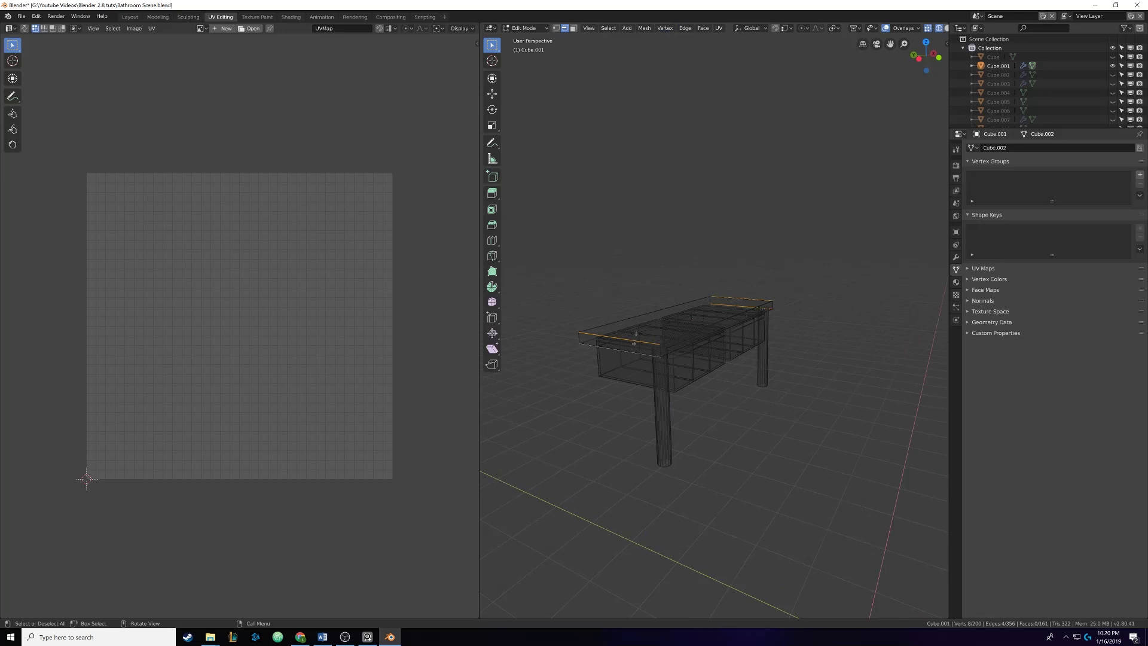
key(z)
click(711, 251)
click(686, 28)
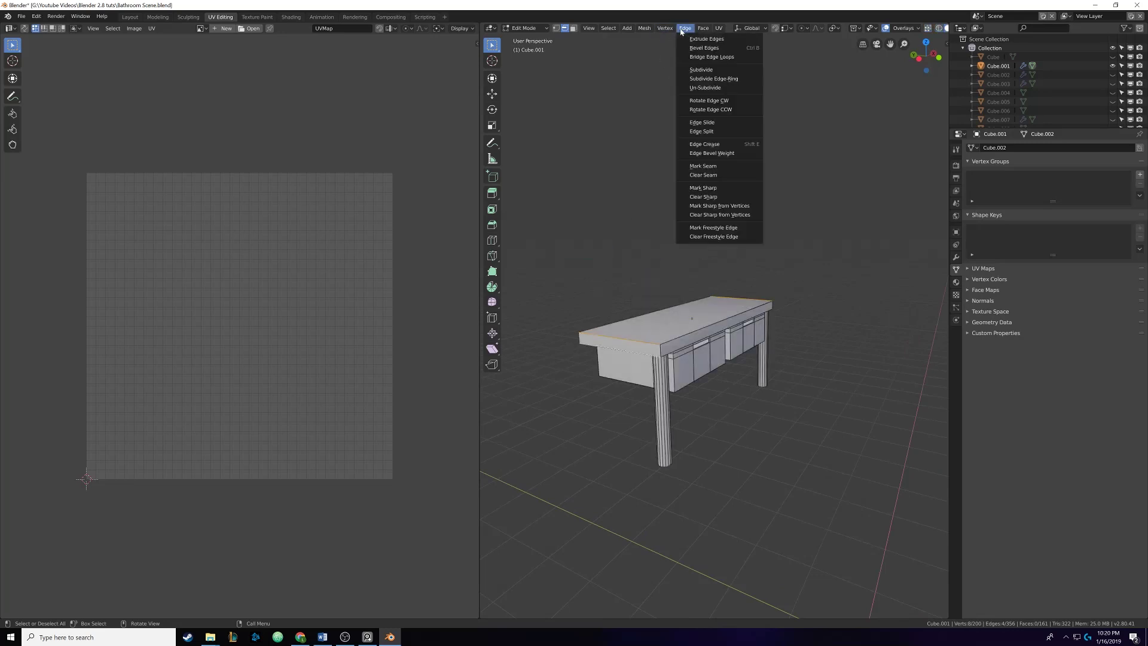
click(719, 166)
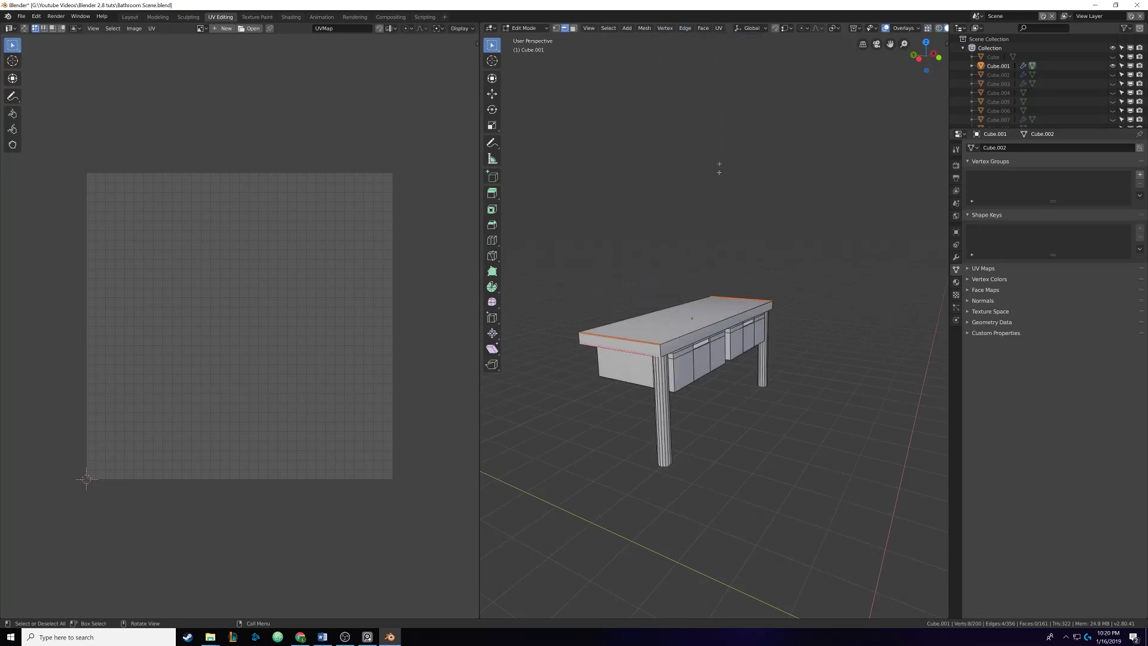
key(a)
key(u)
click(709, 338)
middle_drag(774, 306, 689, 327)
key(alt+a)
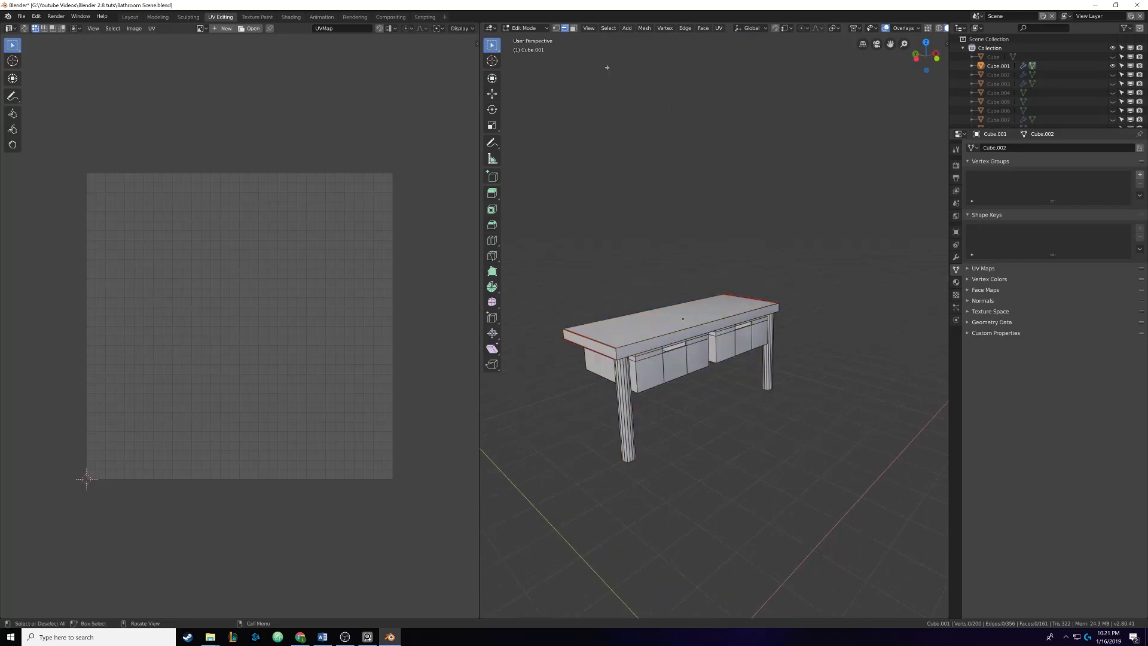
In face selection, select the tabletop's upper face, grow the selection to the whole tabletop and unwrap it
click(573, 29)
click(696, 328)
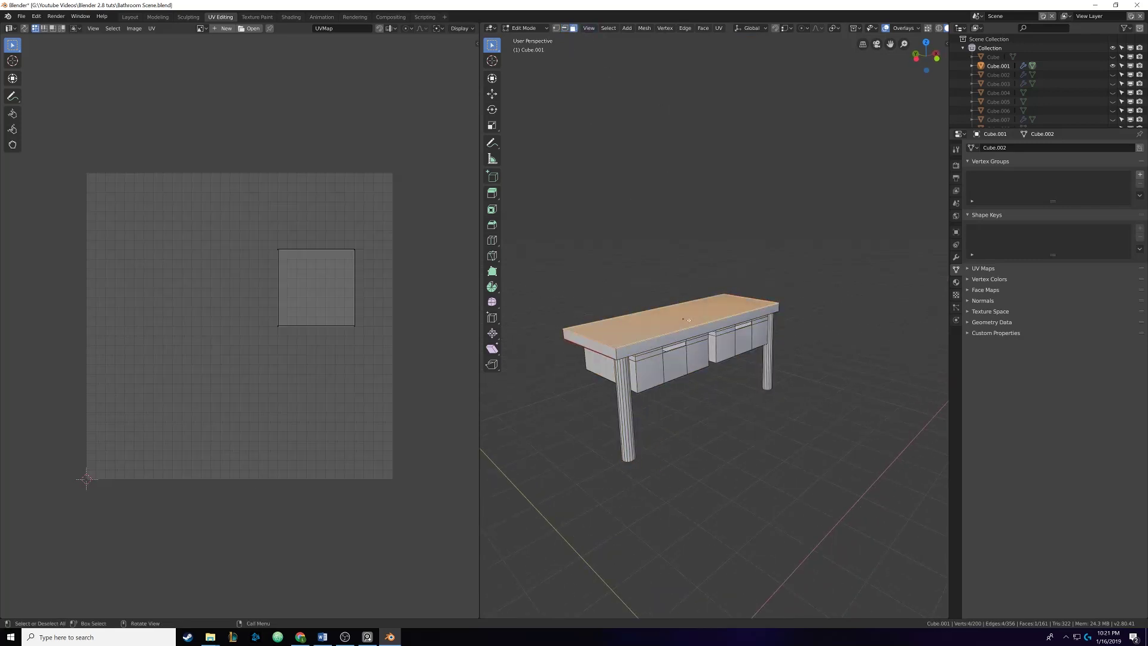
middle_drag(696, 328, 653, 335)
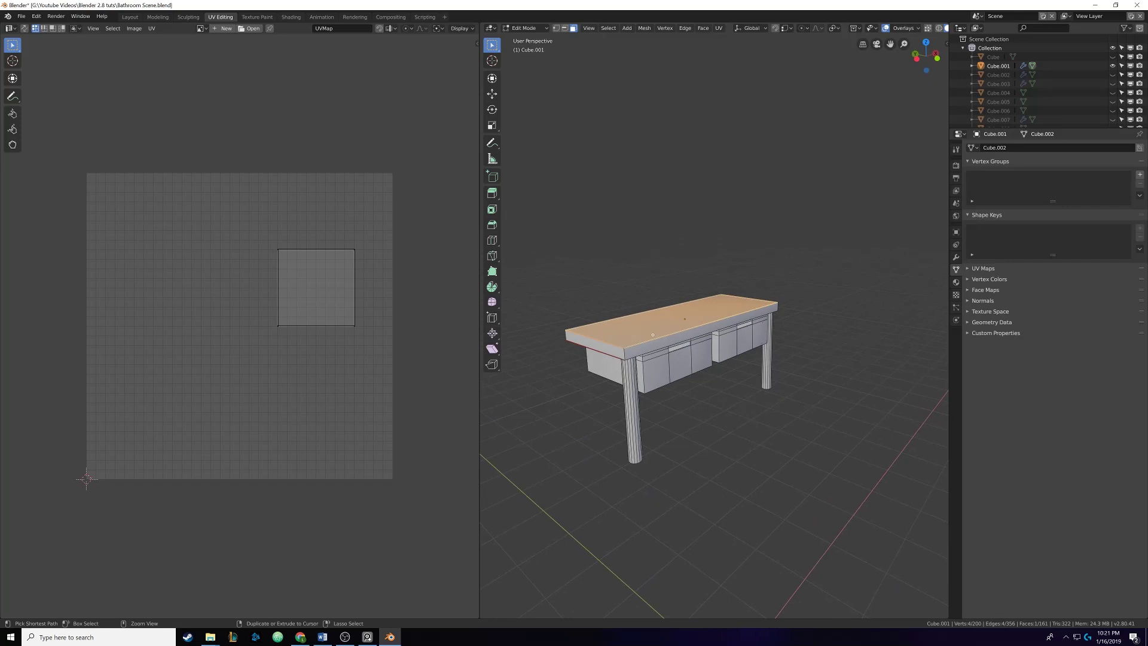
key(ctrl+KP_Add)
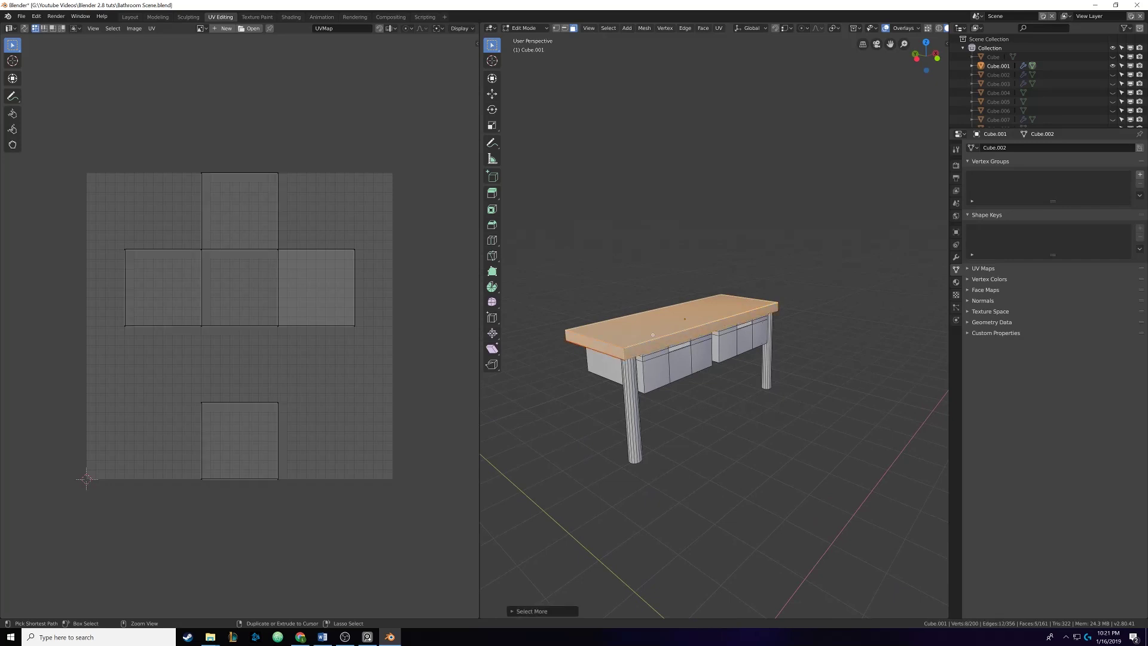
middle_drag(653, 335, 642, 317)
key(u)
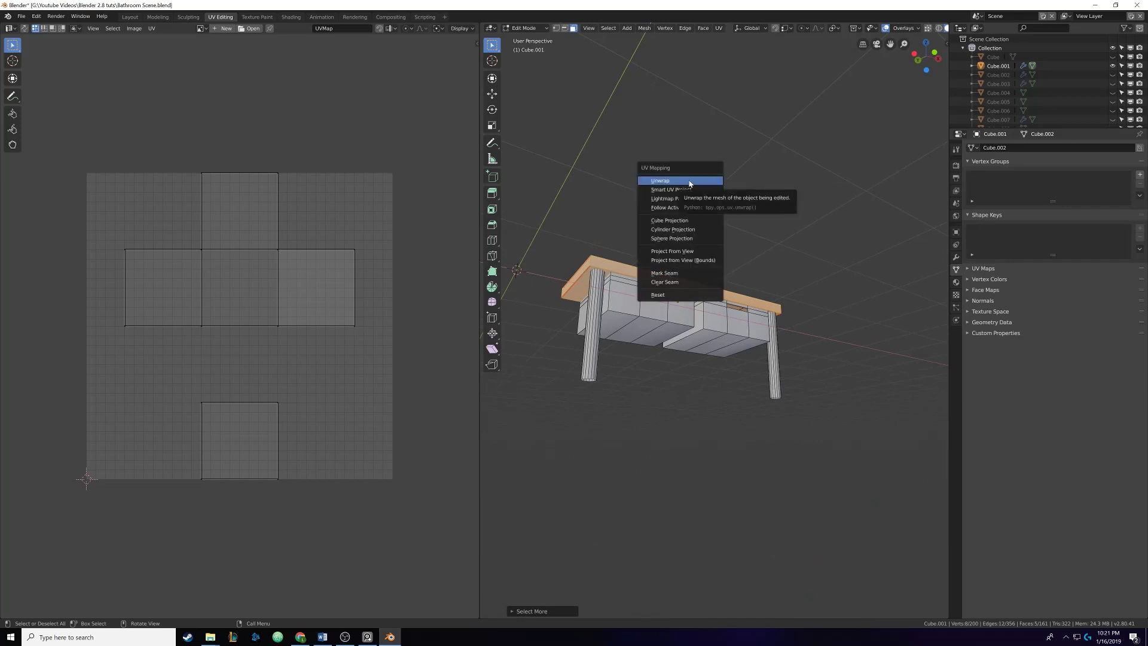
click(689, 181)
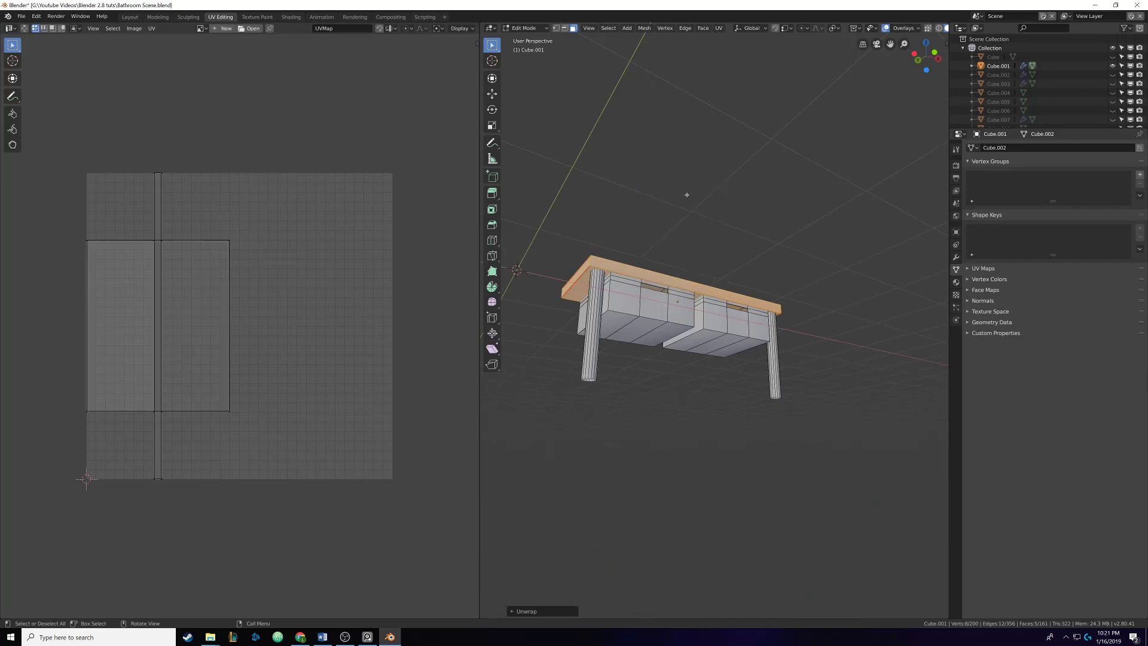
Examine the tabletop's UV island against its faces from several angles, and inspect the whole sink table's combined UV layout
shift+middle_drag(697, 149, 722, 152)
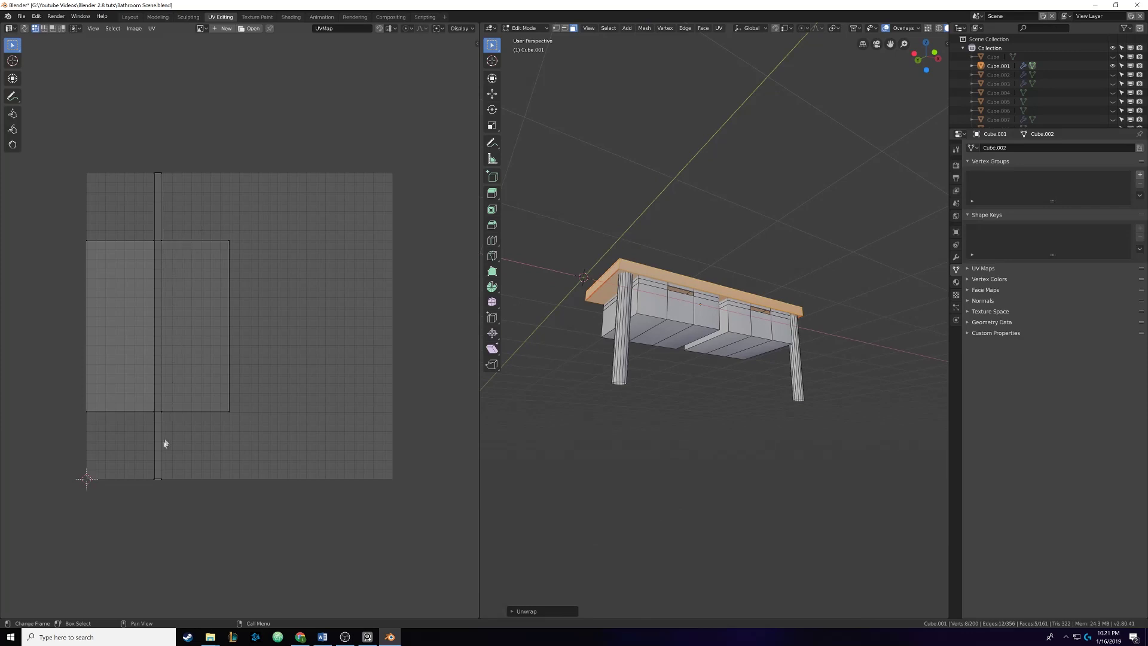
middle_drag(629, 321, 564, 291)
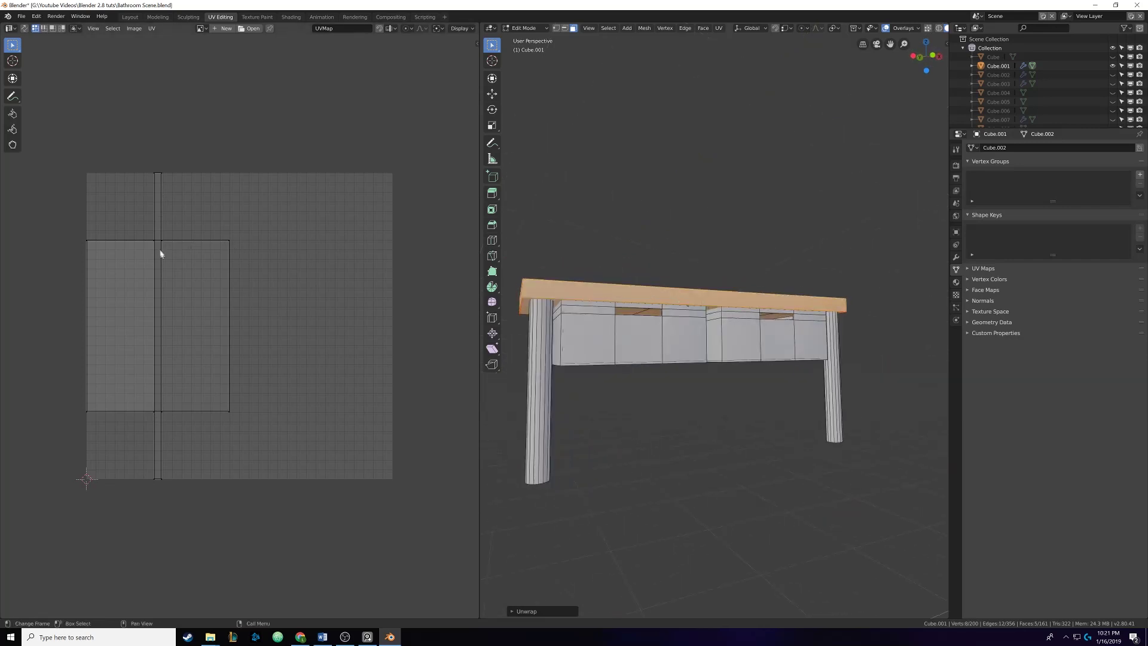
middle_drag(512, 320, 645, 345)
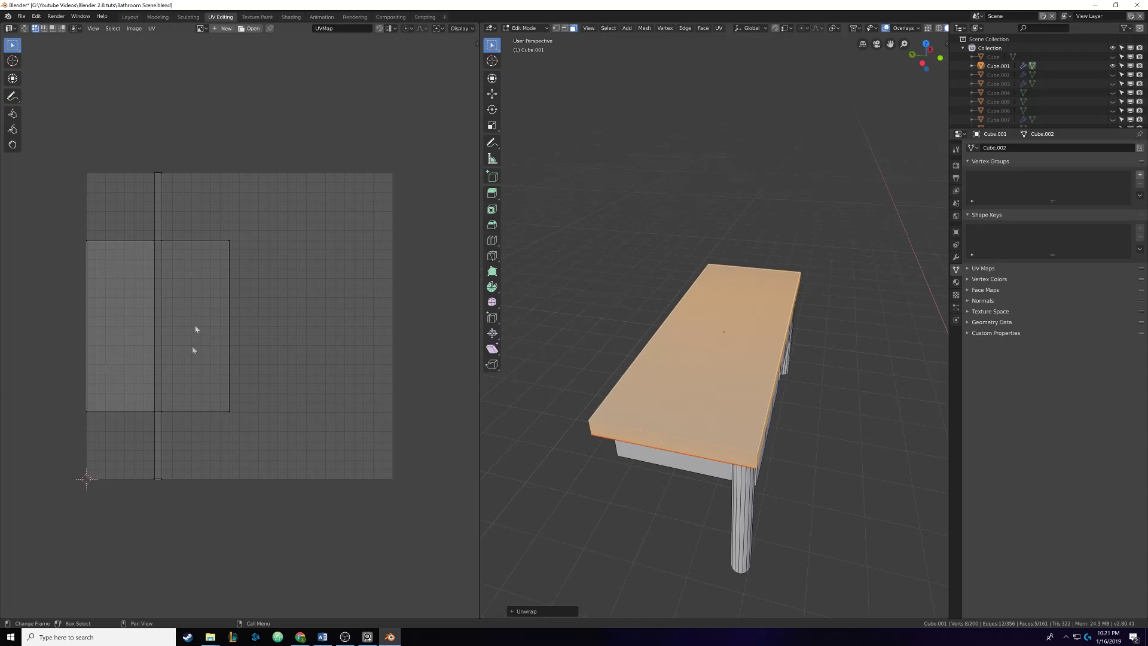
middle_drag(616, 357, 574, 317)
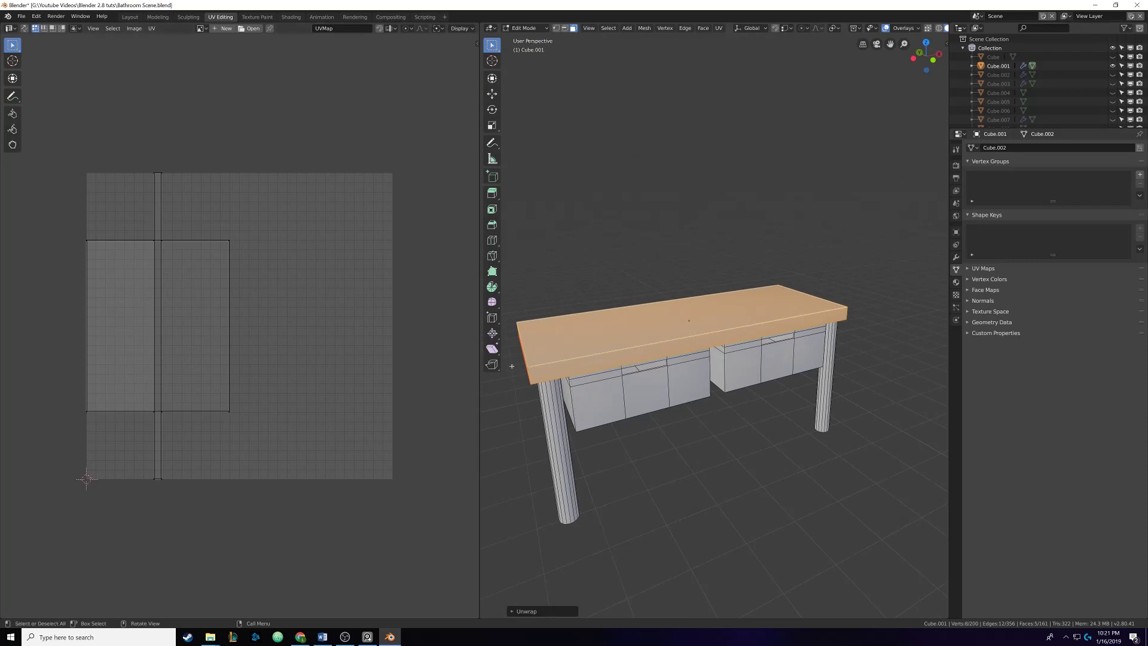
middle_drag(574, 317, 633, 319)
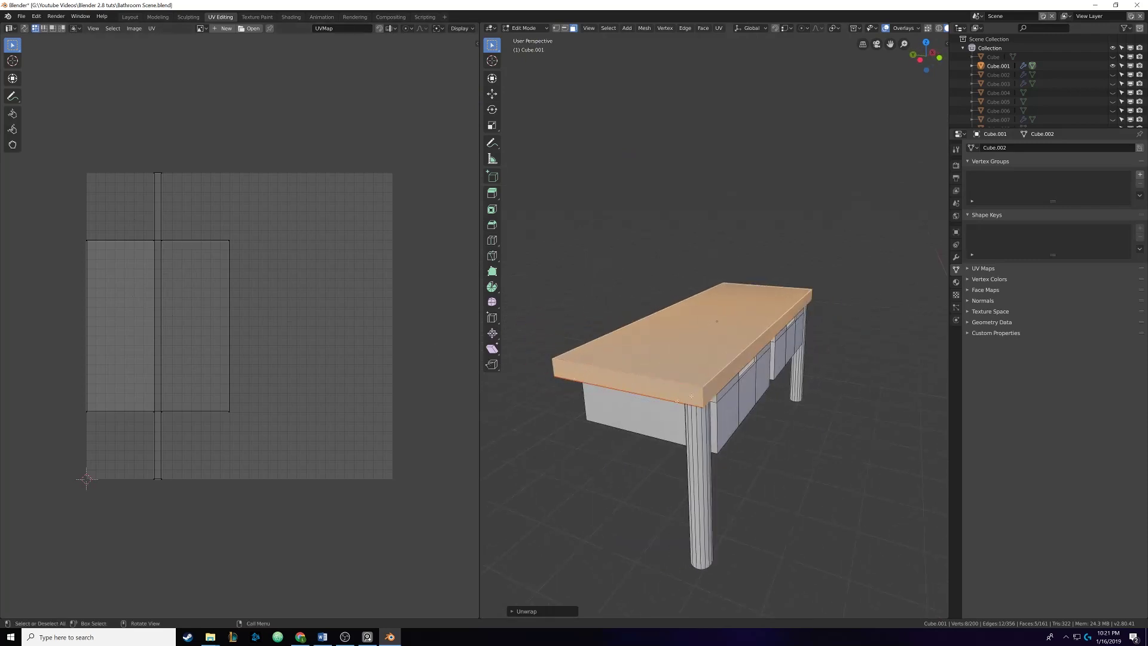
middle_drag(718, 359, 774, 372)
key(a)
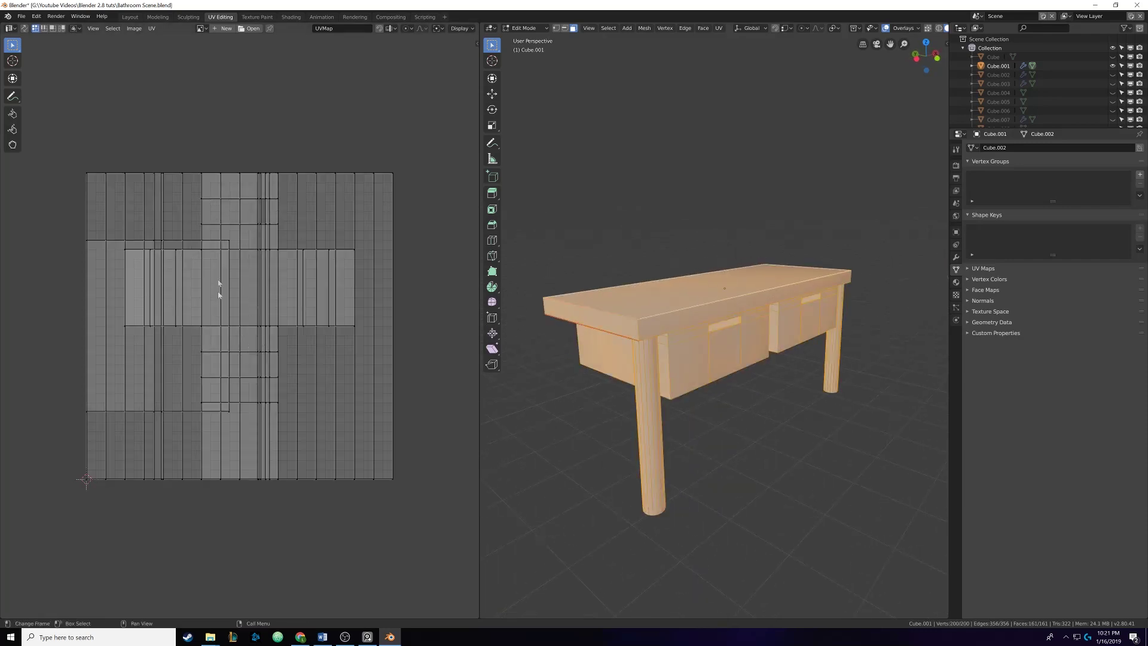
key(a)
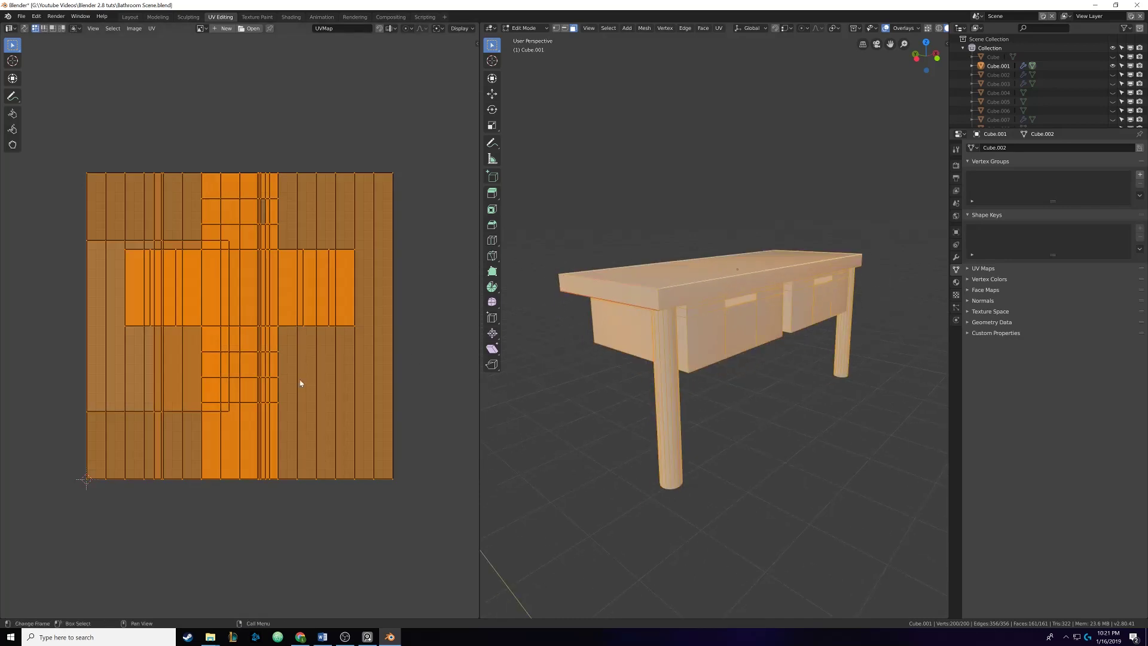
key(alt+a)
middle_drag(598, 335, 682, 395)
key(alt+a)
Select one vertical edge on each of the two table legs in edge selection and mark both as seams
scroll(606, 363, up, 2)
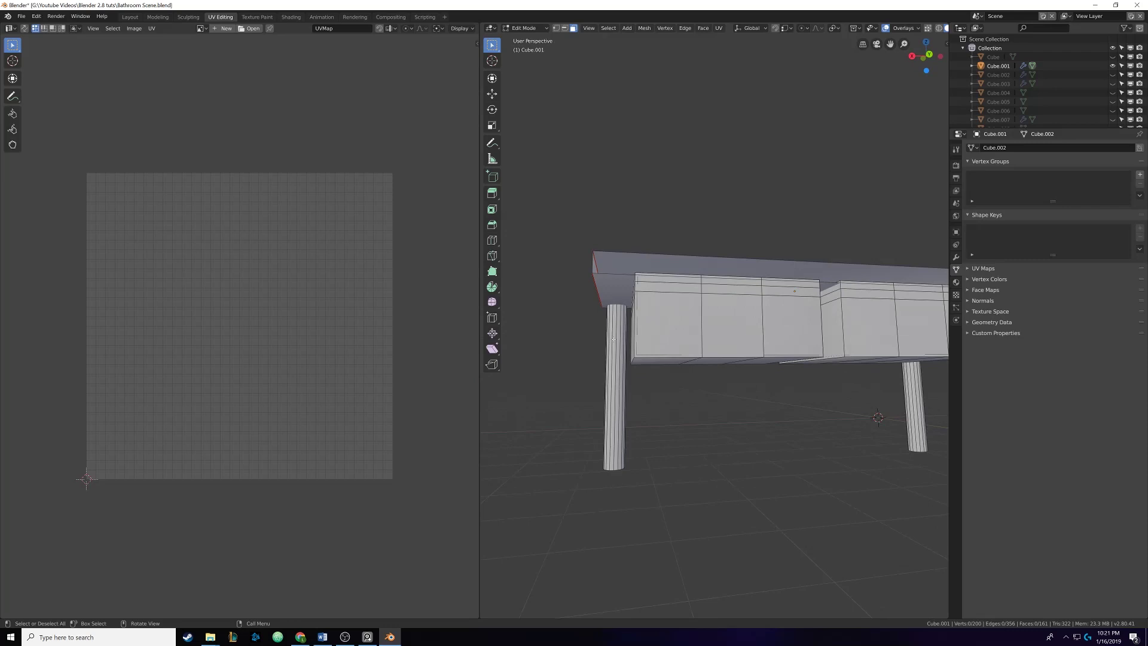
middle_drag(616, 325, 616, 396)
click(616, 395)
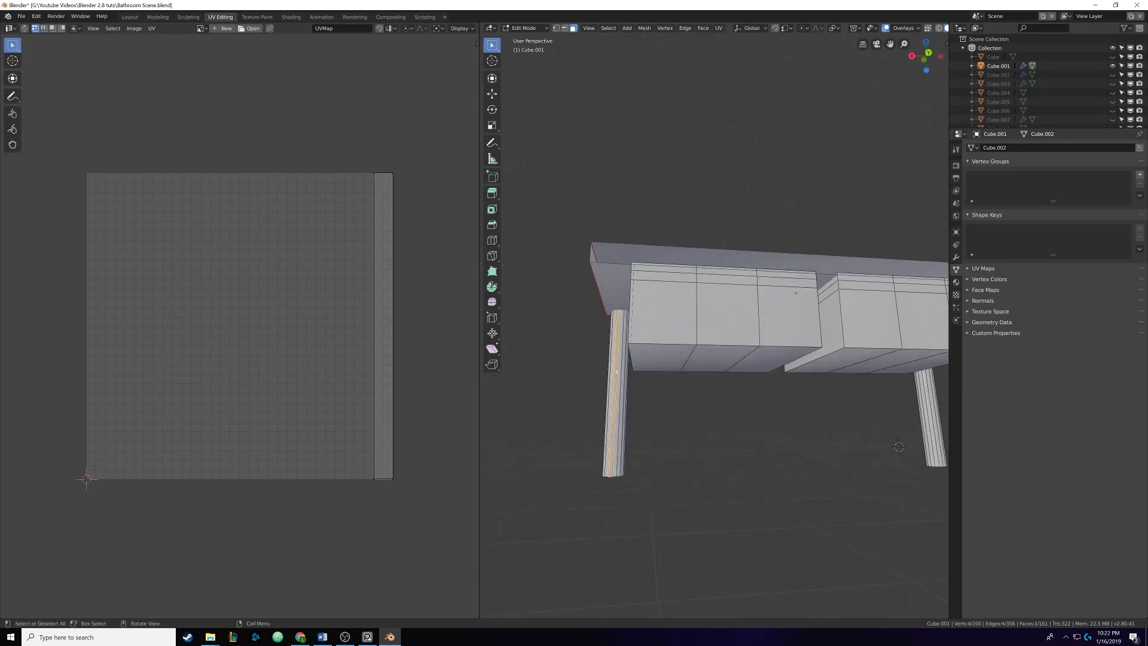
click(565, 29)
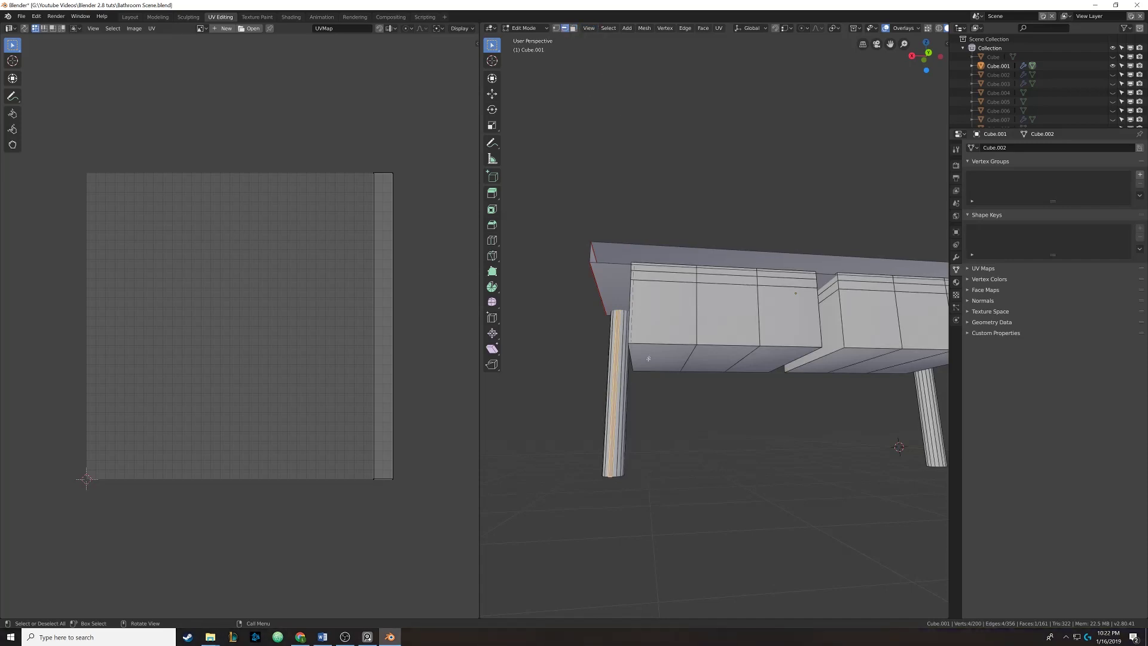
click(618, 367)
middle_drag(618, 367, 686, 333)
shift+click(810, 366)
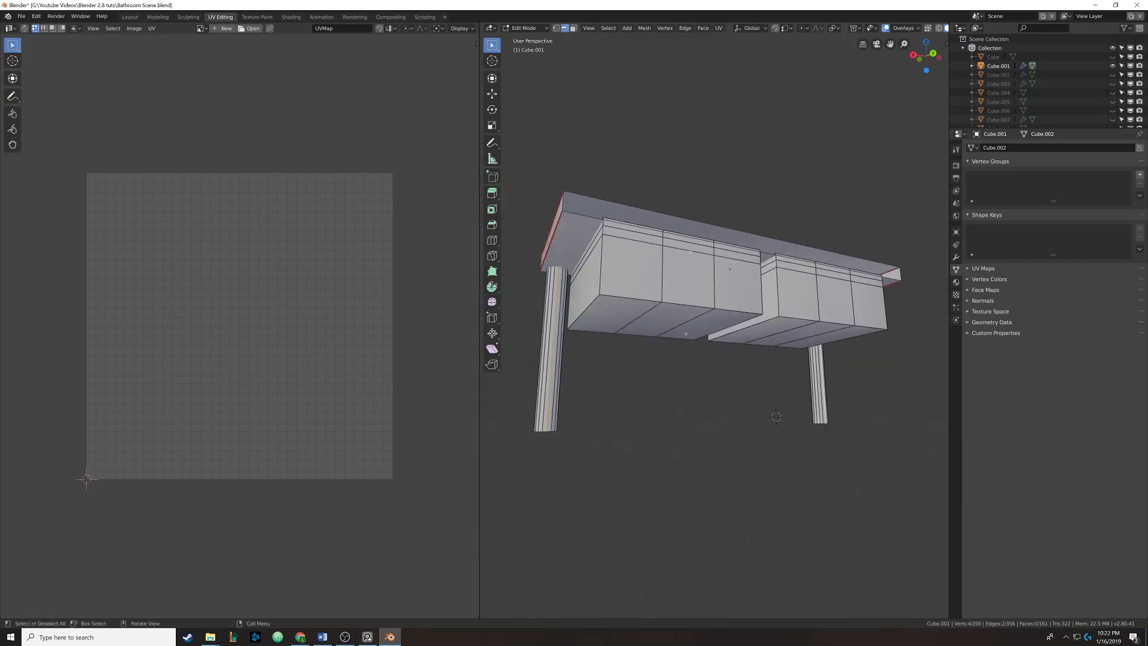
click(644, 28)
mouse_move(686, 30)
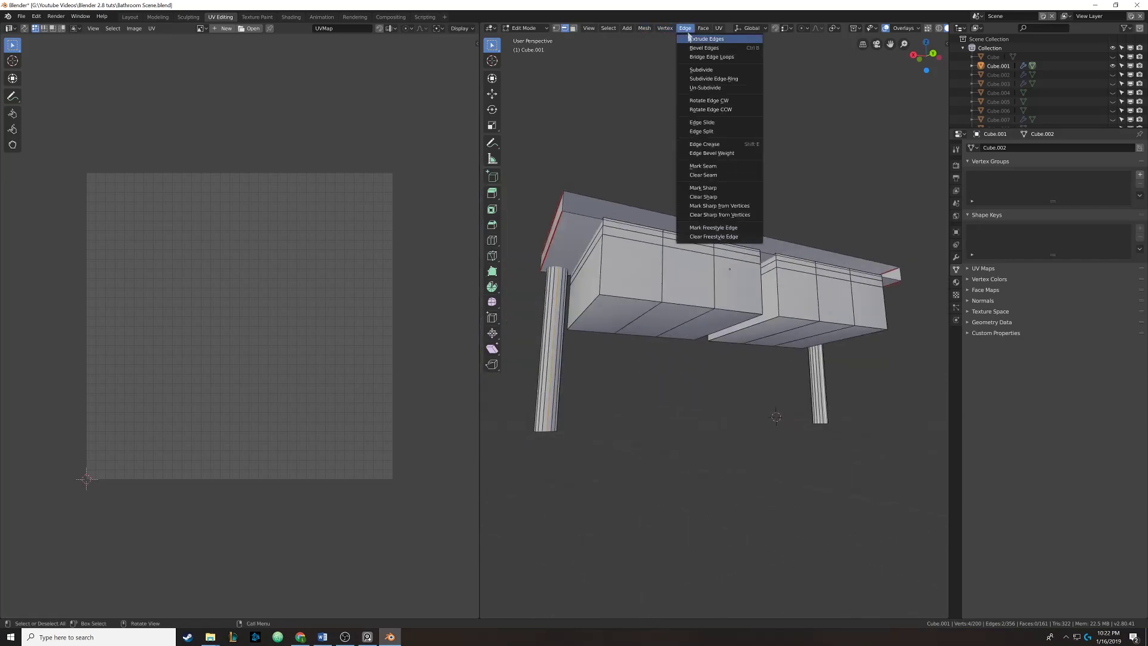
click(711, 166)
In face selection, pick a face on each leg, grow the selection to both complete legs and unwrap them
middle_drag(640, 335, 616, 355)
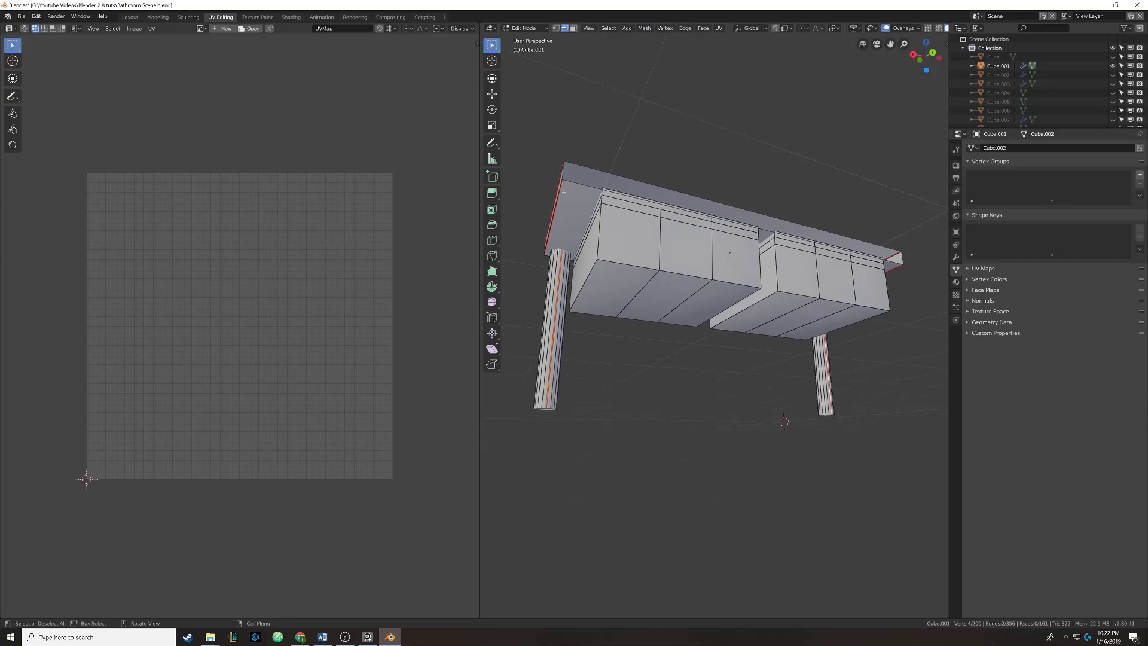
click(574, 28)
click(557, 330)
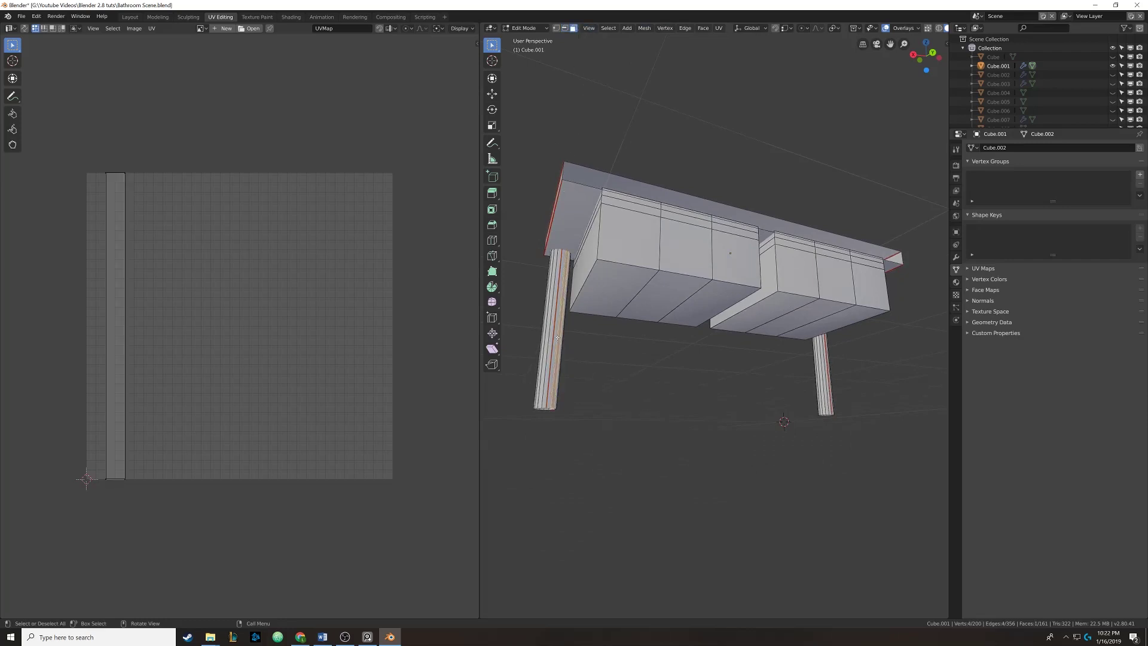
shift+click(832, 371)
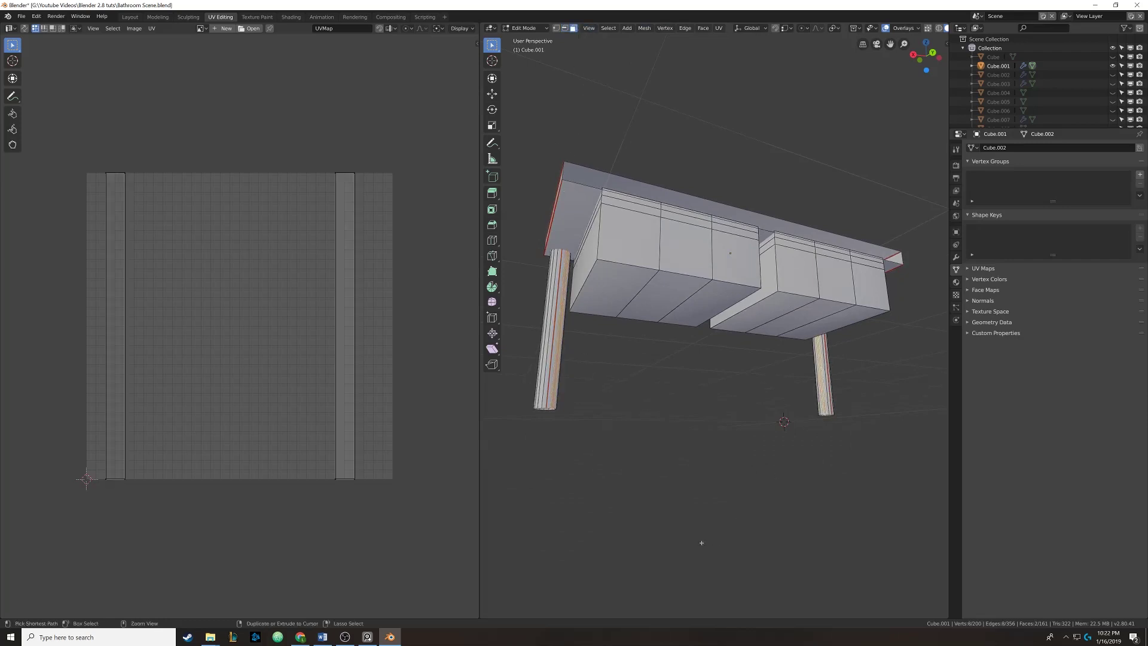
key(ctrl+KP_Add)
key(ctrl+KP_Add)
key(ctrl+KP_Add)
key(ctrl+KP_Add)
key(ctrl+KP_Add)
key(ctrl+KP_Add)
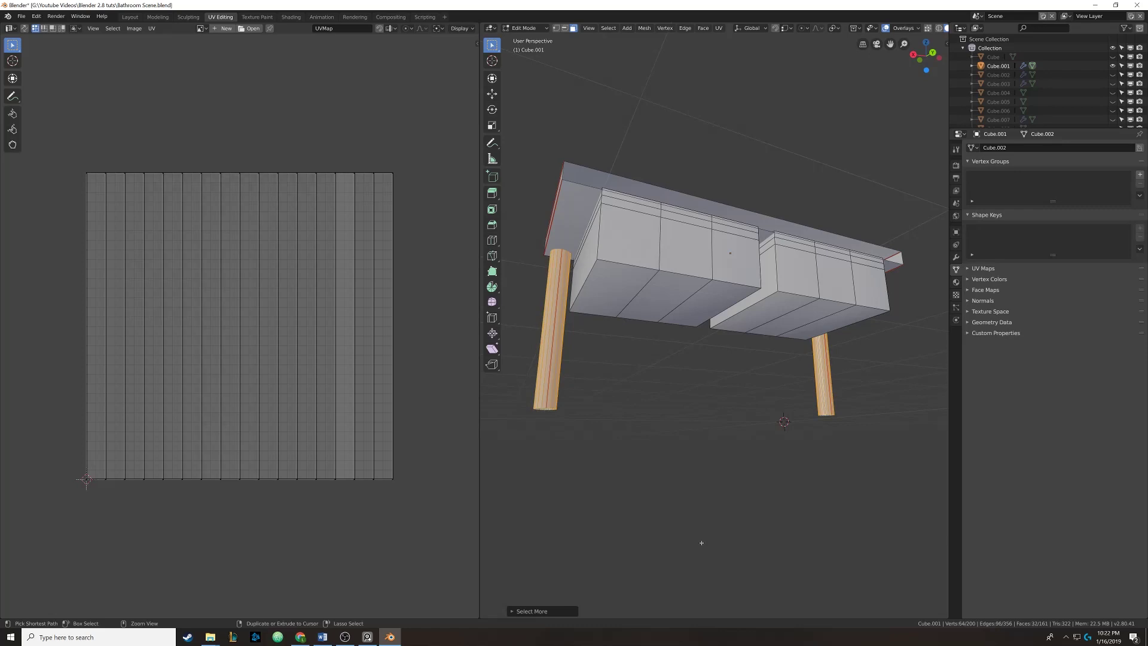
middle_drag(701, 542, 737, 438)
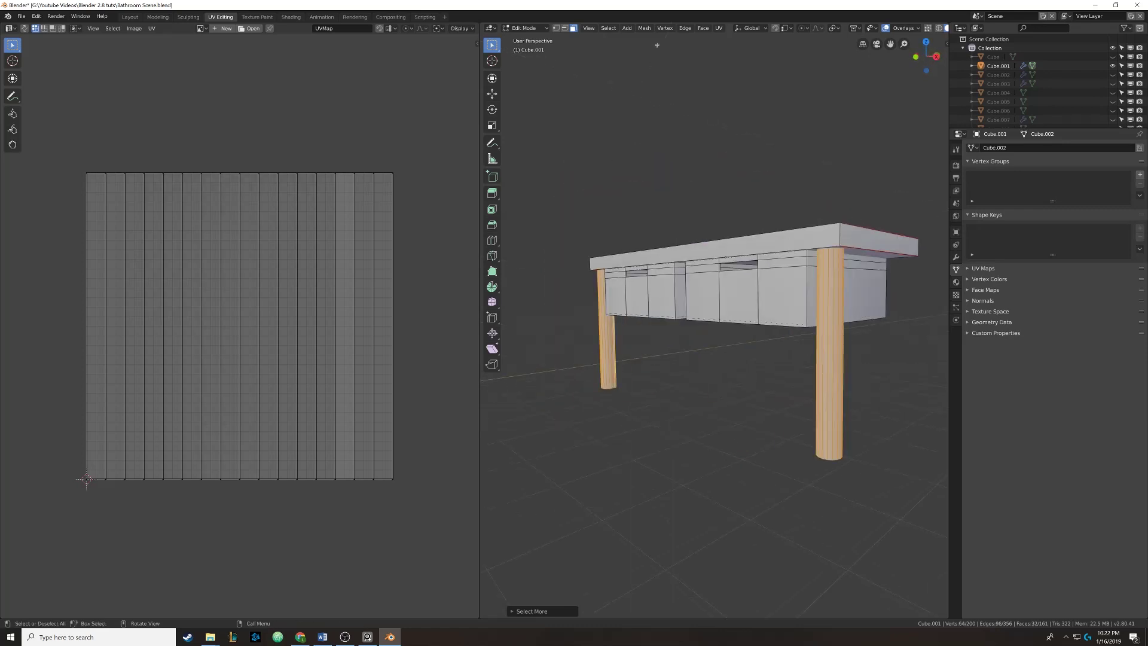
key(u)
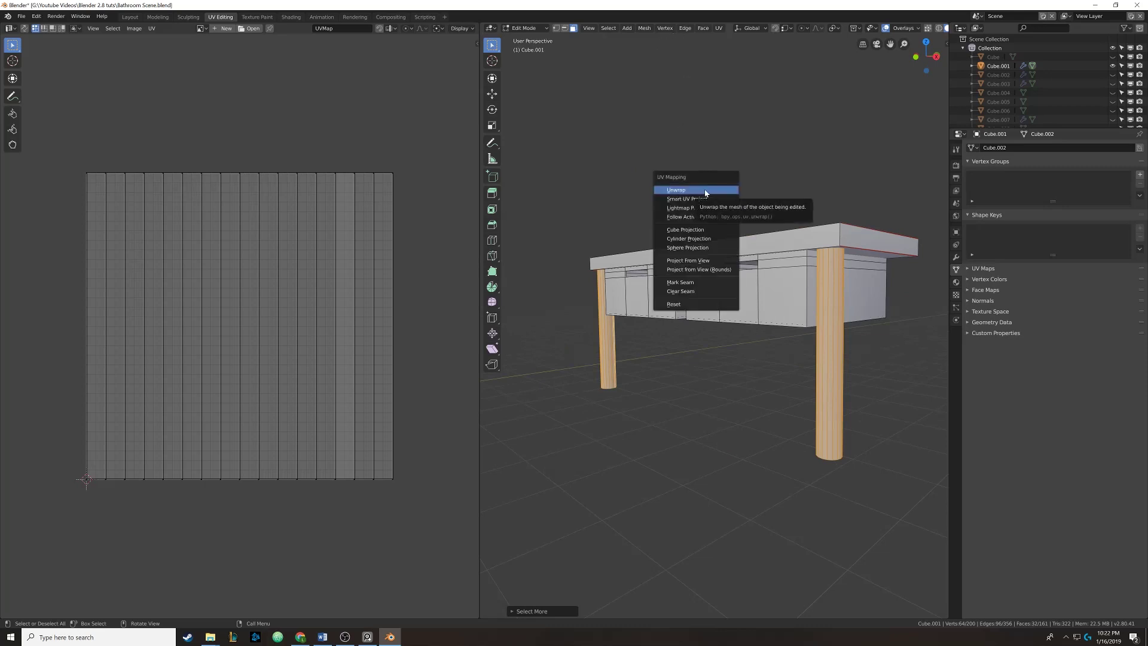
click(705, 190)
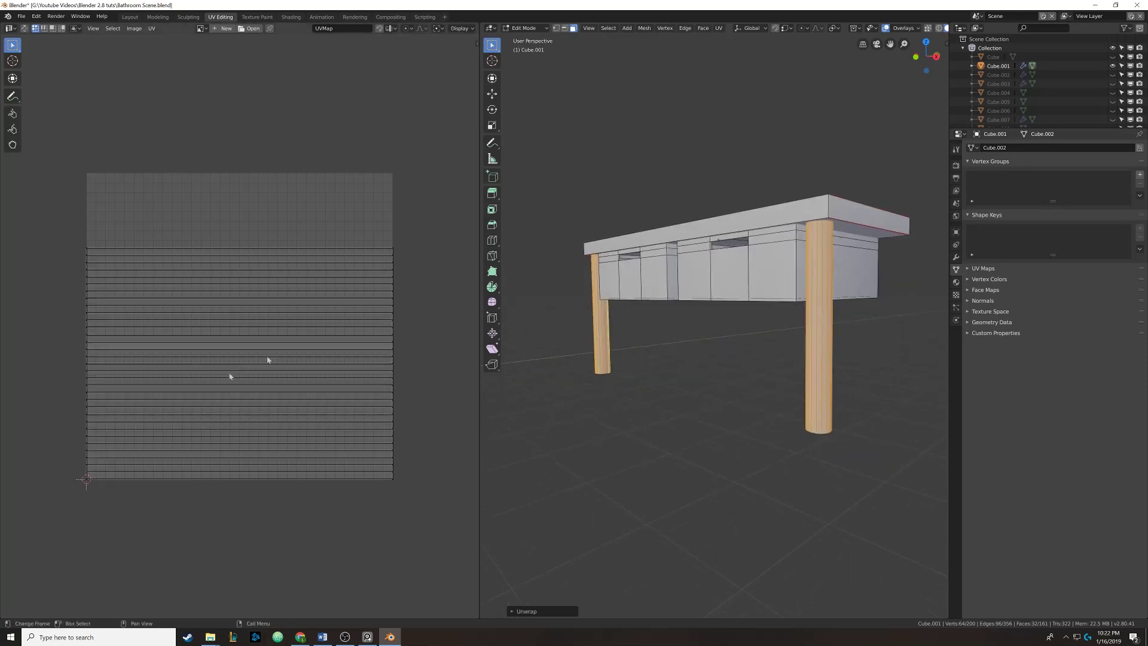
Select the whole table to review its UV layout, inspect the model outside mesh editing and return to mesh editing
middle_drag(705, 311, 741, 331)
key(a)
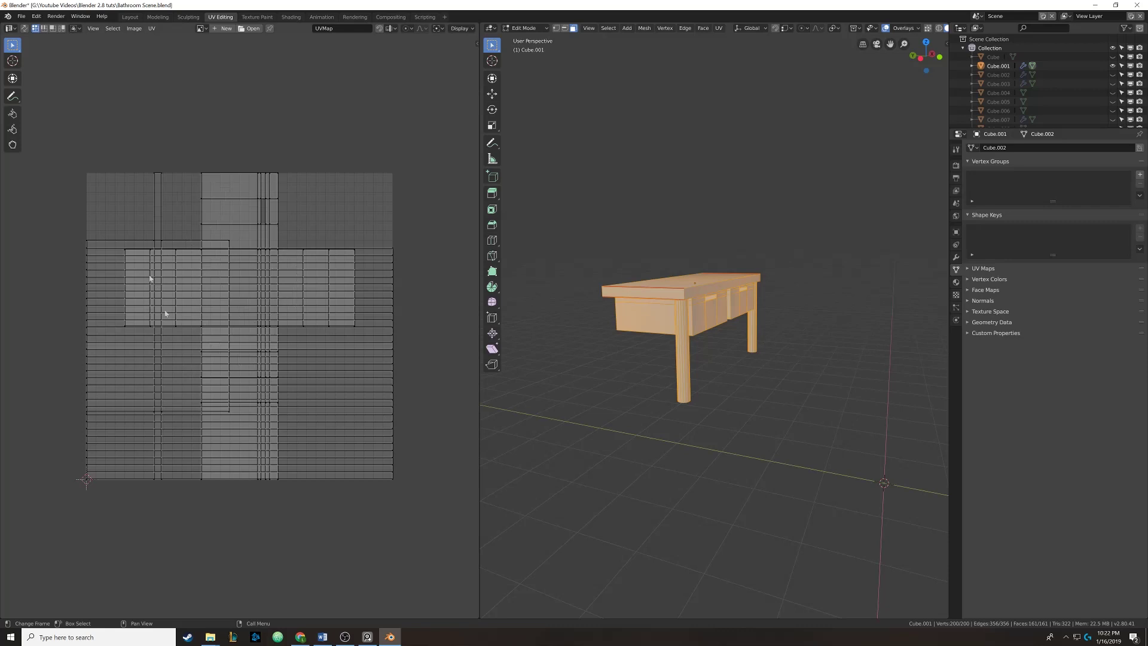
key(Tab)
middle_drag(664, 310, 694, 307)
scroll(670, 328, up, 3)
scroll(689, 299, down, 2)
key(Tab)
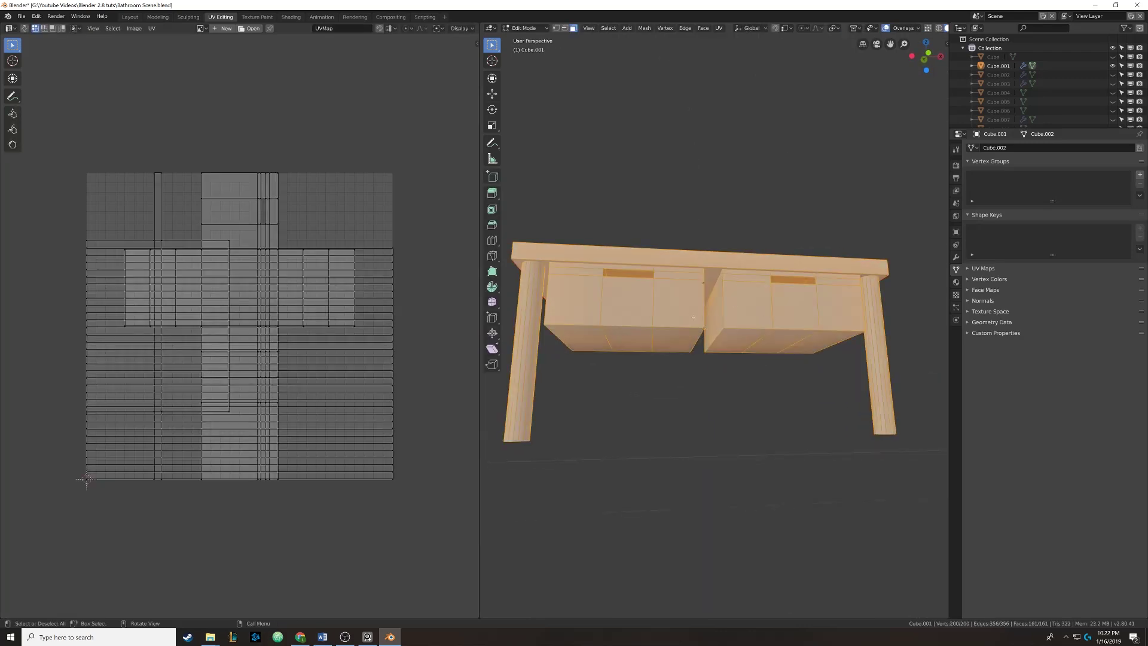
Select a face on each drawer block, grow the selection to both complete blocks and apply Smart UV Project
click(725, 321)
ctrl+click(671, 310)
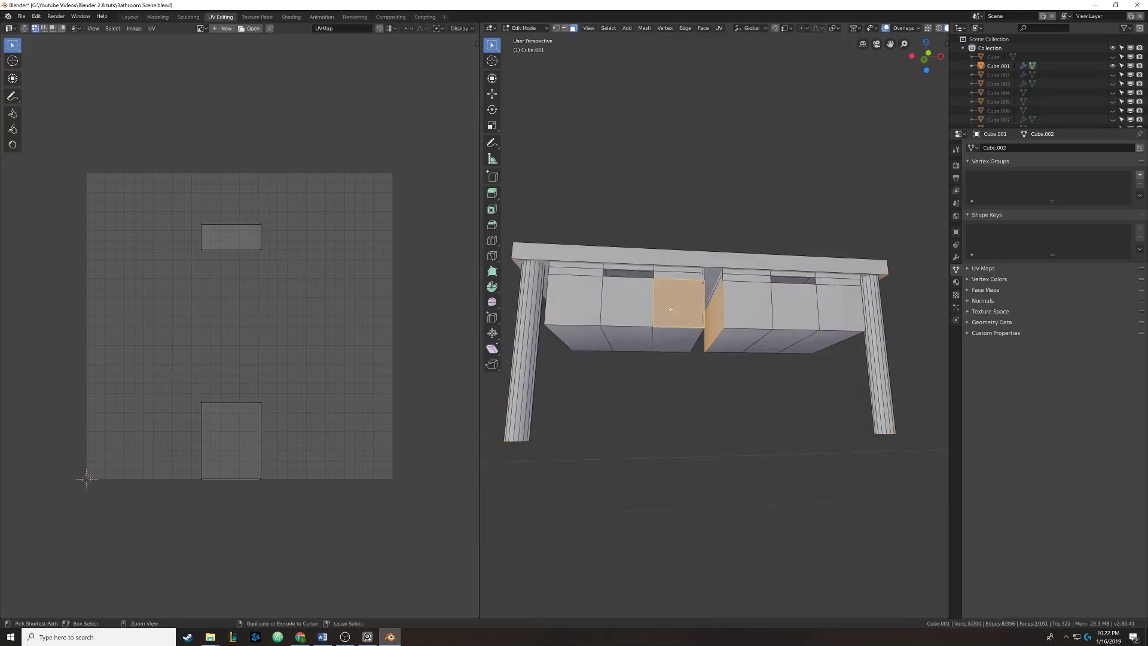
key(ctrl+KP_Add)
key(ctrl+KP_Add)
key(ctrl+KP_Add)
key(ctrl+KP_Add)
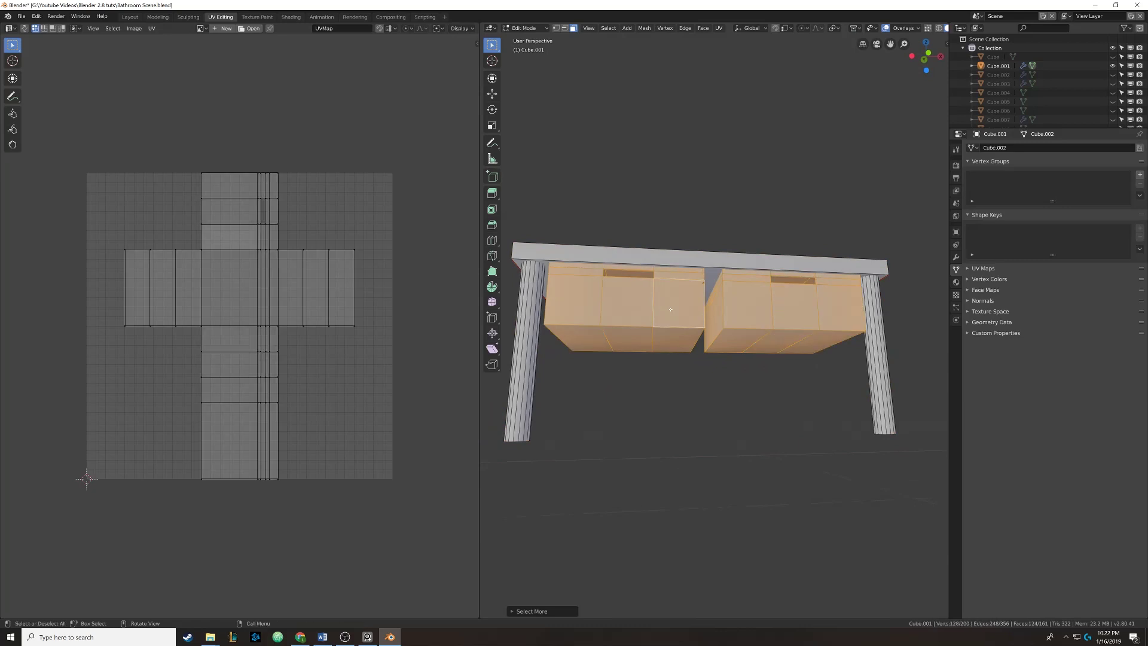
key(u)
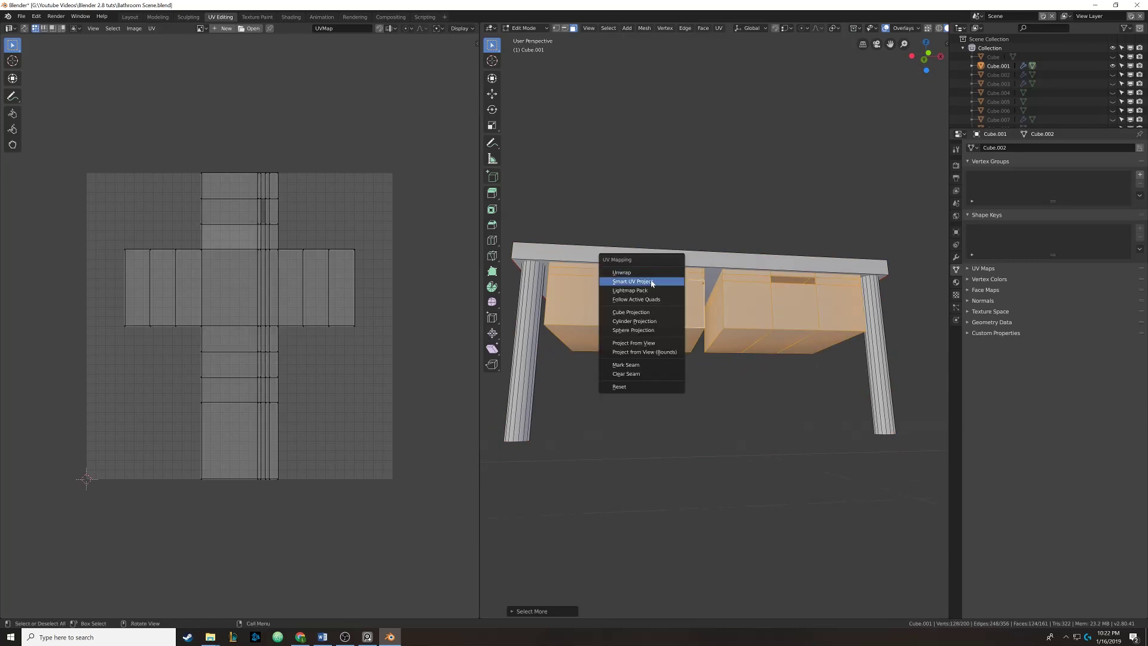
click(652, 284)
click(664, 343)
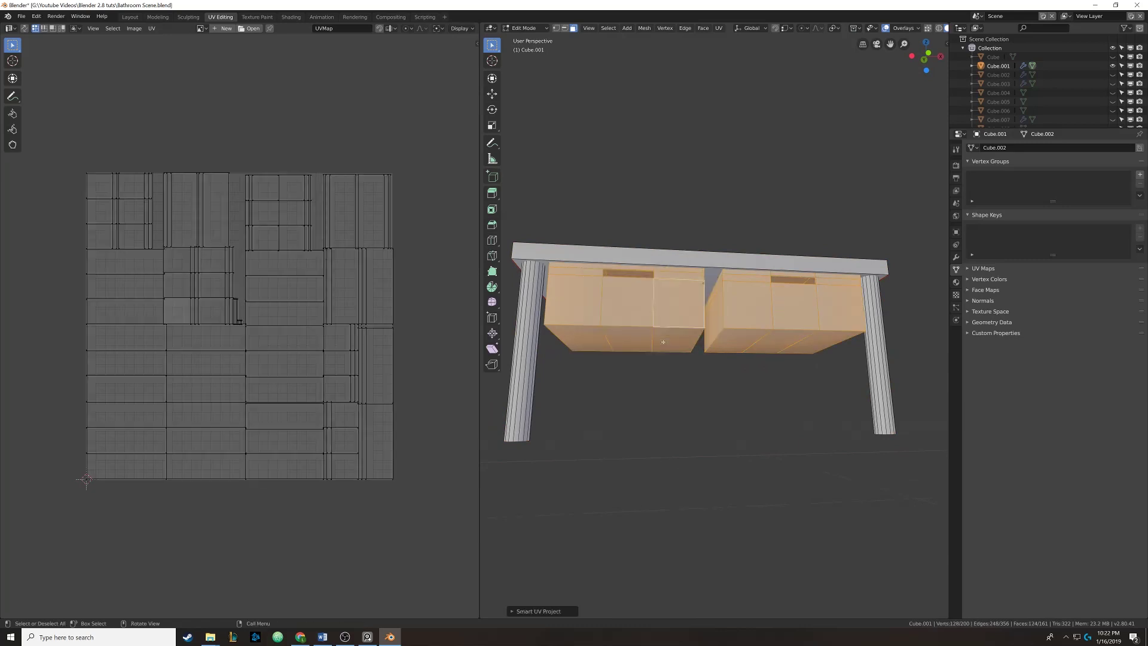
Look over the table model, leave mesh editing and exit its isolated view so the whole bathroom scene is displayed
shift+middle_drag(667, 339, 771, 311)
scroll(769, 311, up, 2)
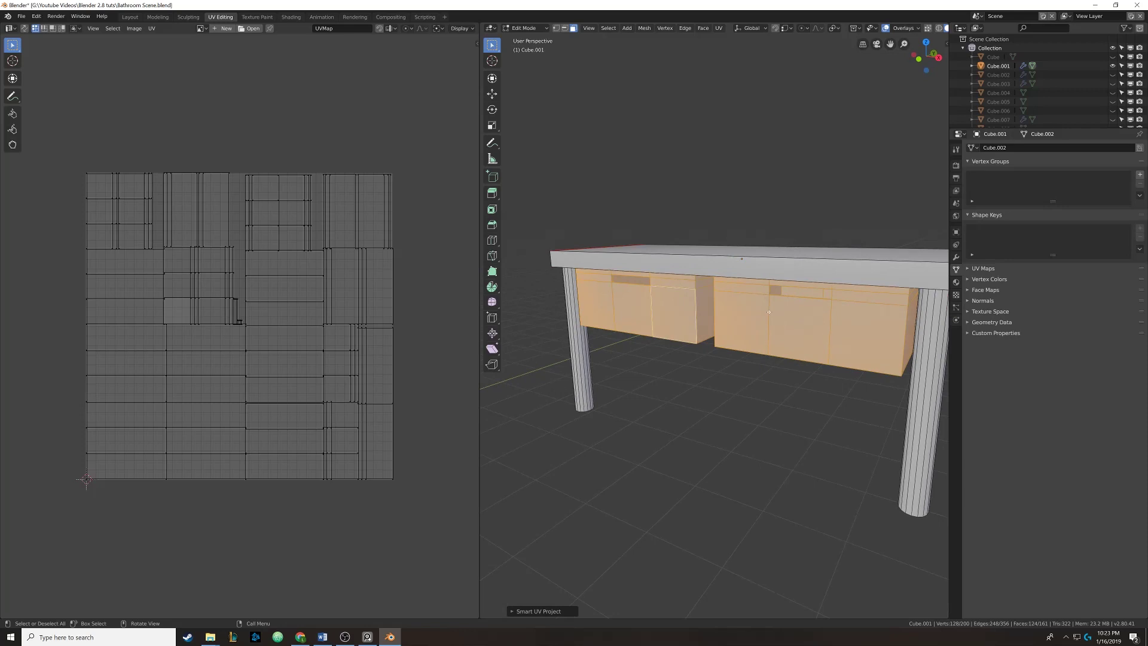
middle_drag(721, 332, 651, 263)
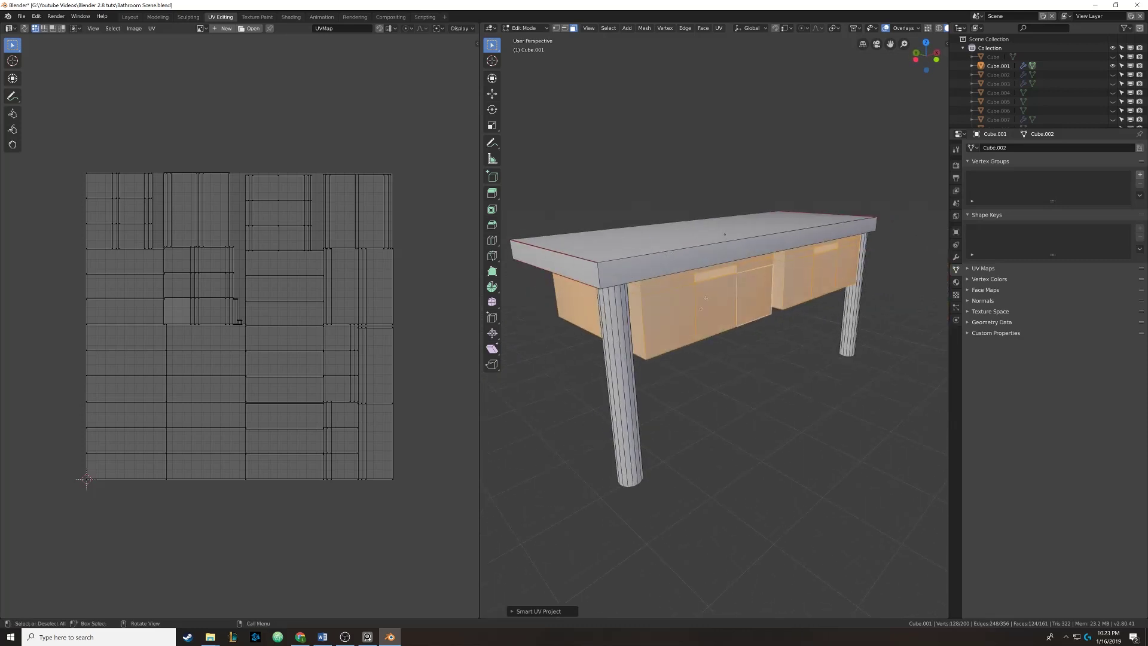
key(Tab)
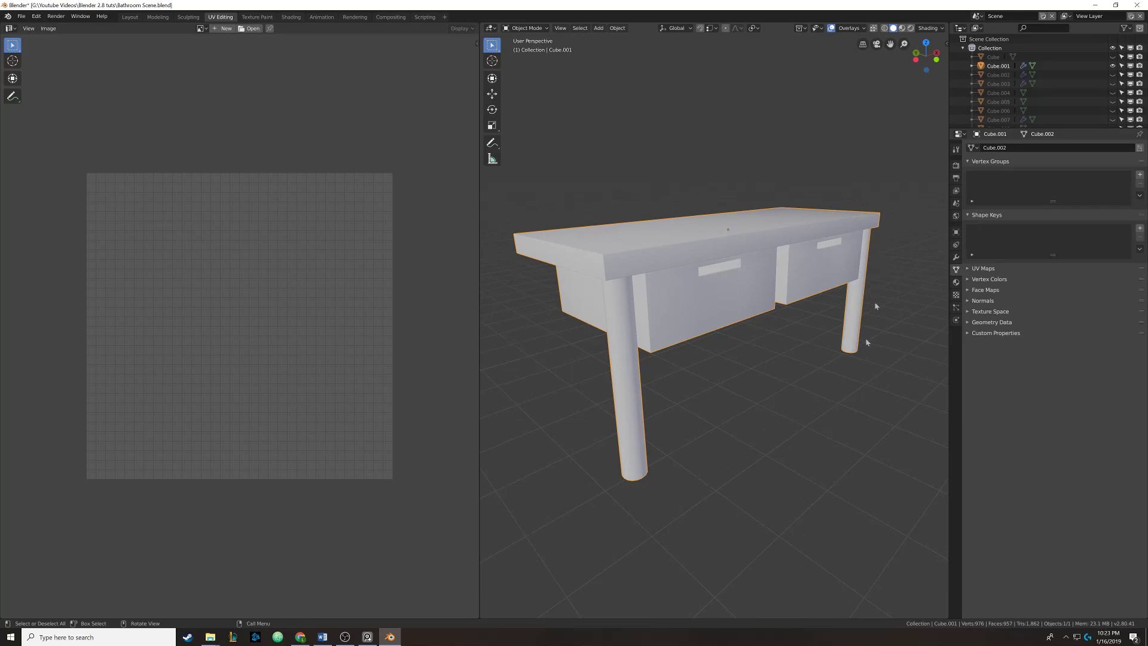
middle_drag(699, 293, 741, 297)
scroll(703, 297, down, 2)
key(KP_Divide)
scroll(723, 315, down, 3)
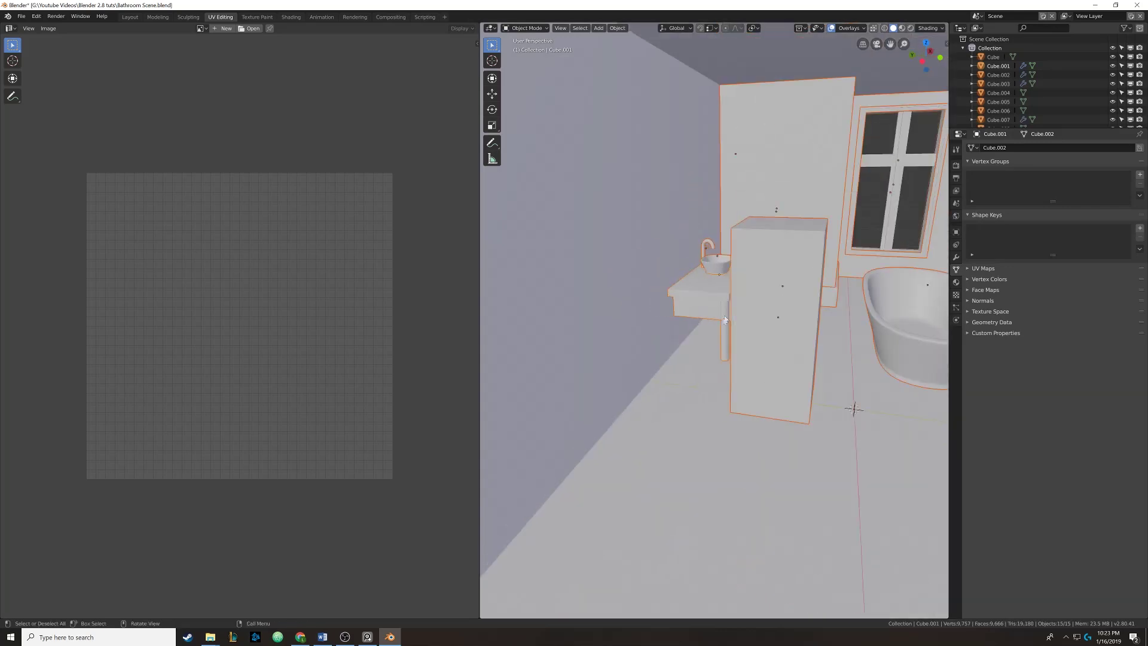
Select the room mesh and hide all other objects in the scene
shift+middle_drag(750, 374, 709, 333)
scroll(709, 332, down, 4)
click(713, 398)
middle_drag(712, 398, 695, 392)
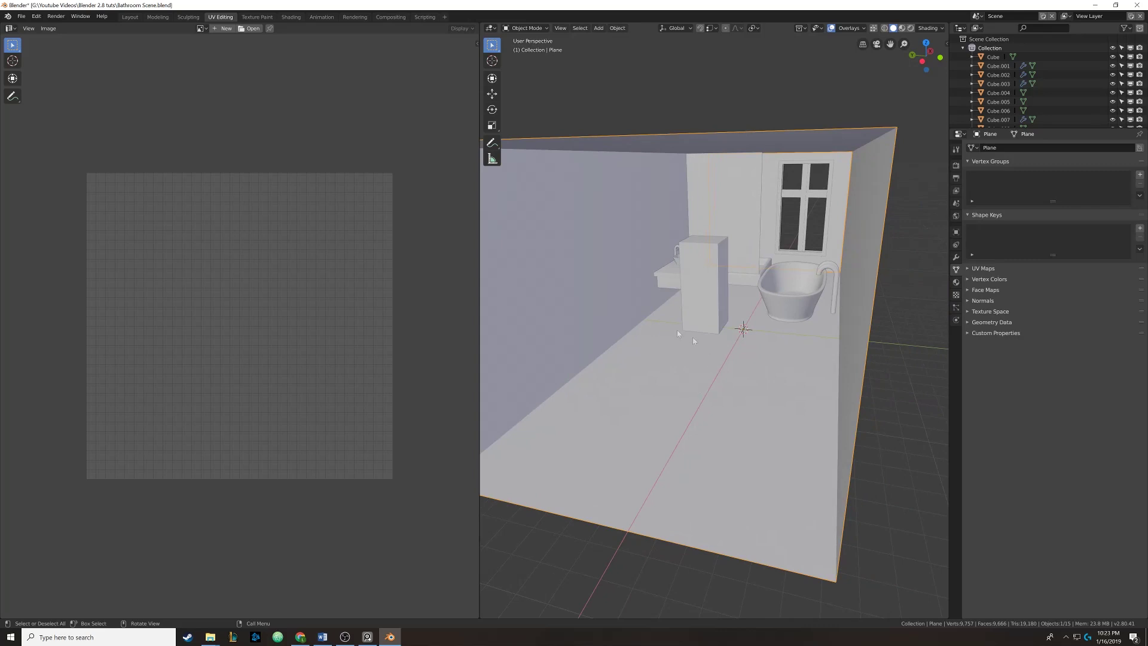
key(shift+h)
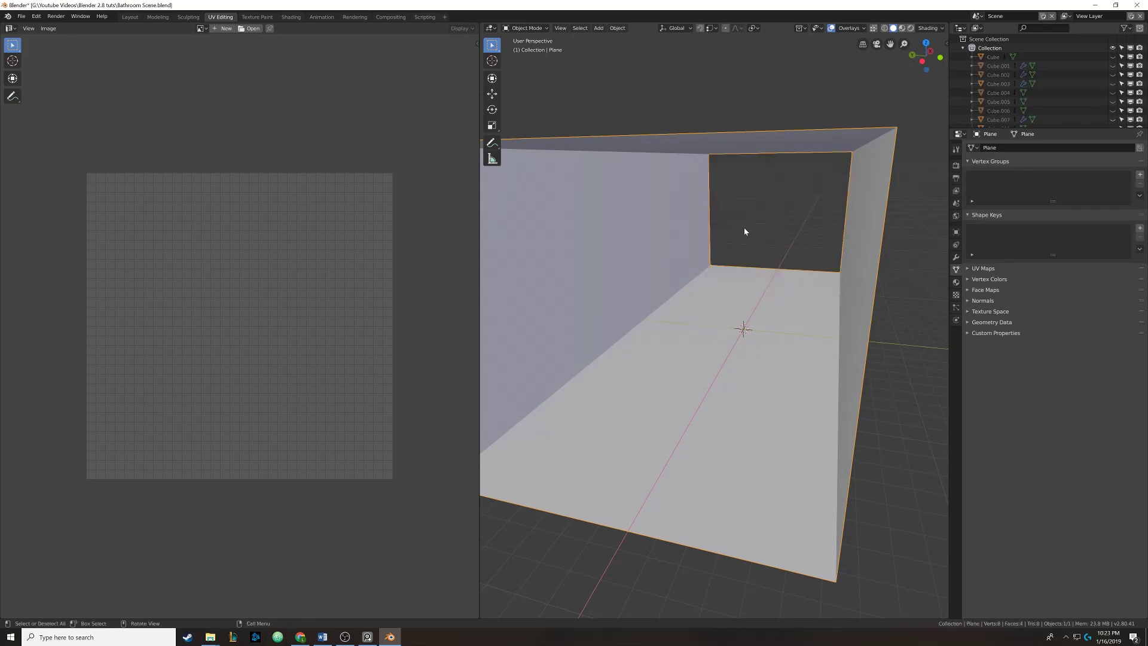
scroll(741, 230, down, 3)
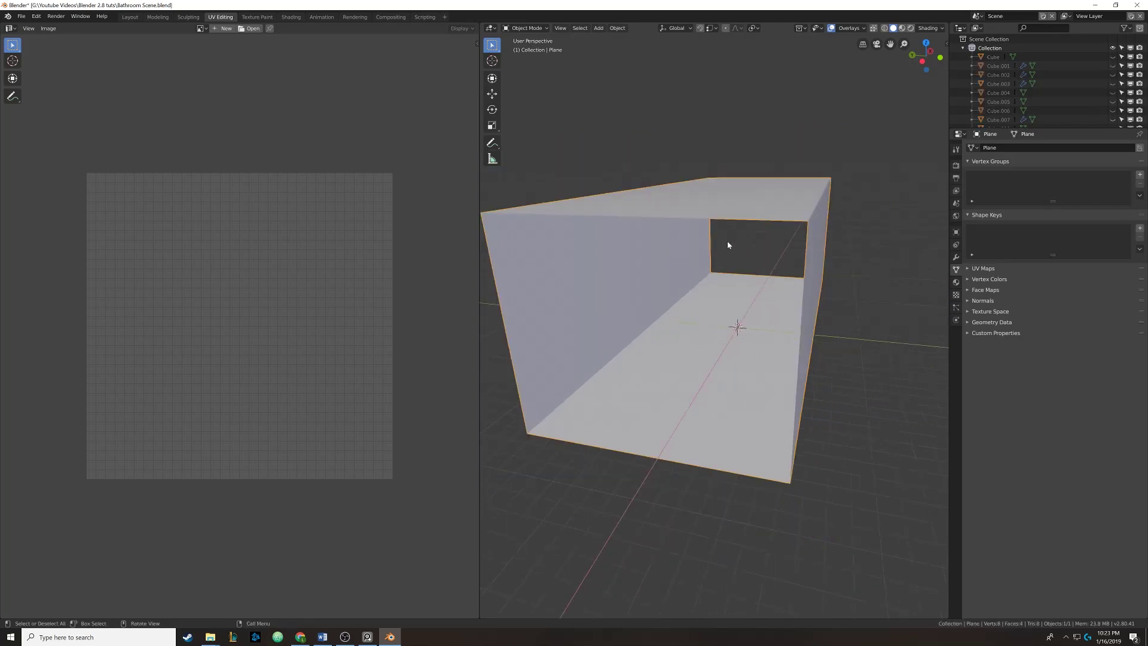
Switch to the Shading workspace and add a new material to the room mesh
click(292, 17)
mouse_move(507, 196)
middle_down()
mouse_move(419, 170)
mouse_move(475, 193)
mouse_move(458, 187)
middle_up()
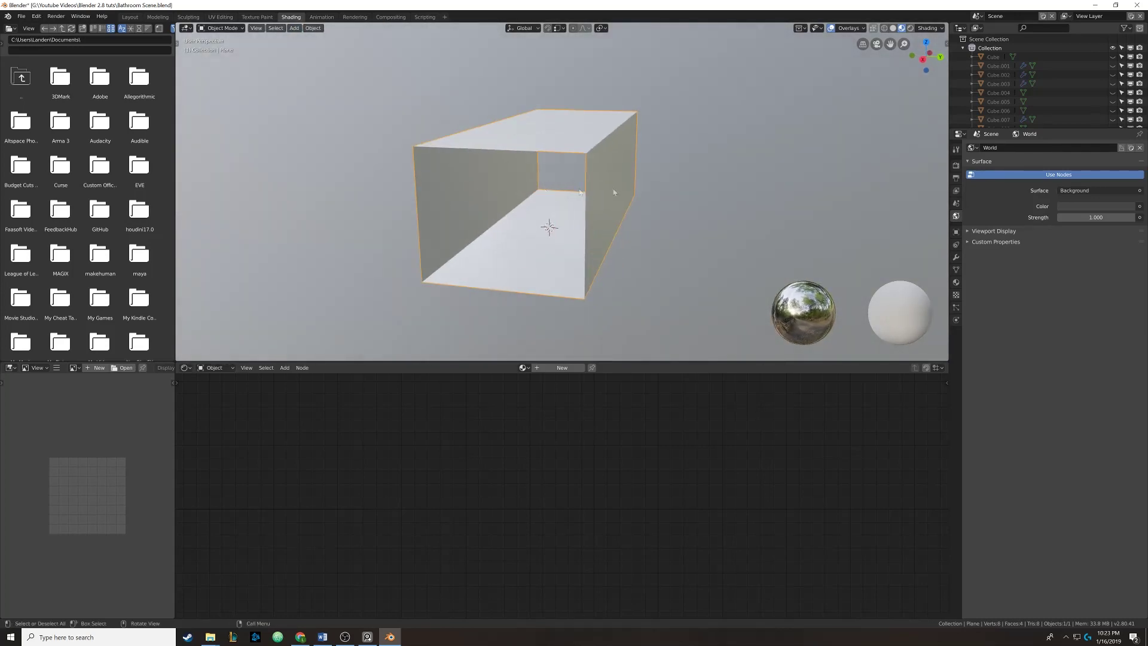
click(956, 282)
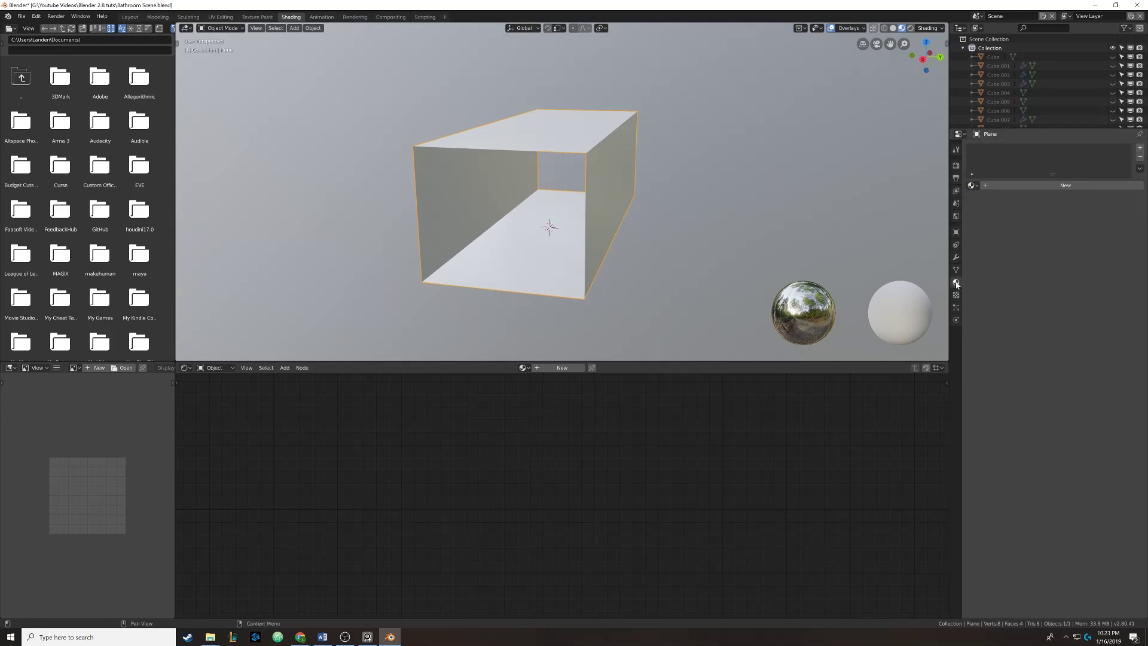
click(998, 185)
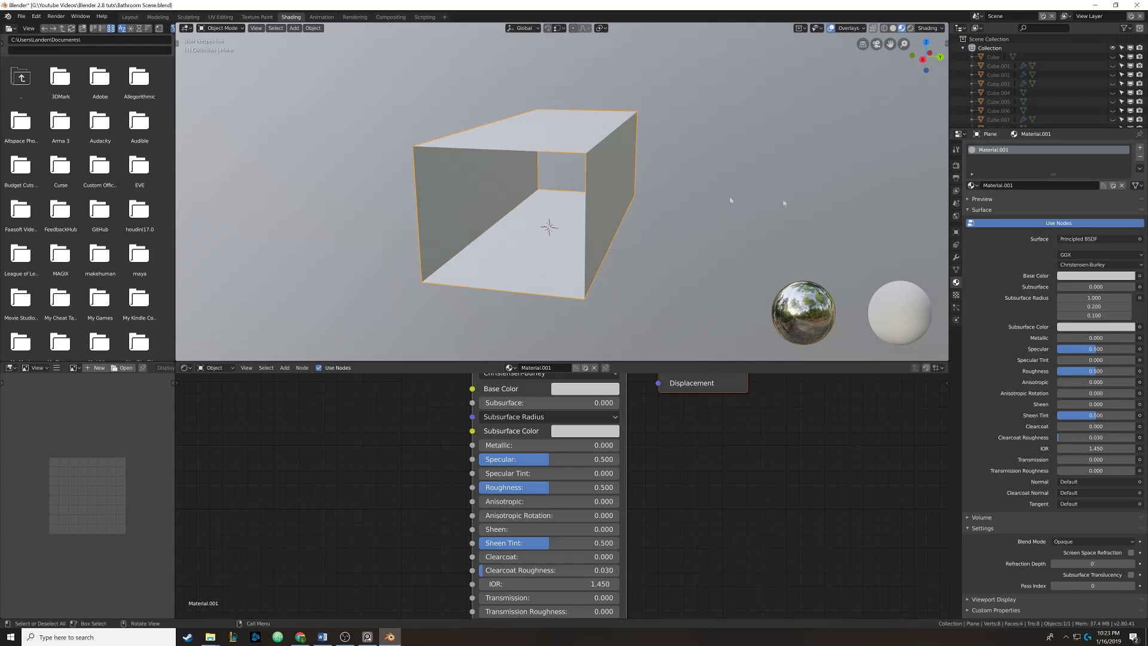
Check the render engine setting, compare rendered shading with material preview, and examine the new material's Principled BSDF node
click(955, 167)
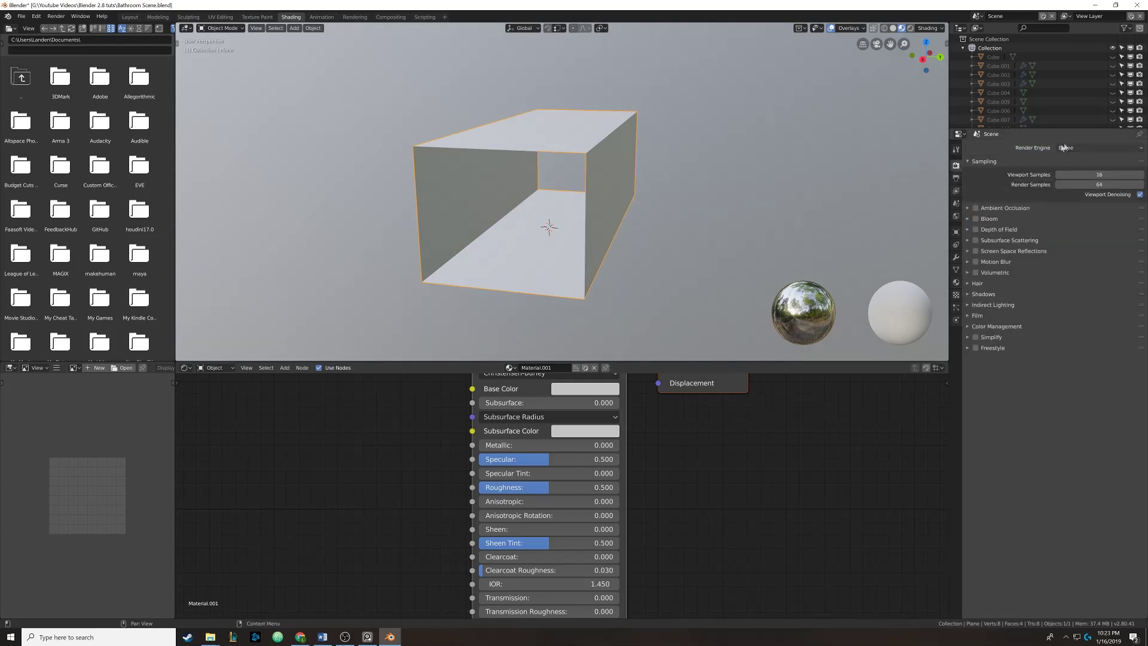
click(956, 283)
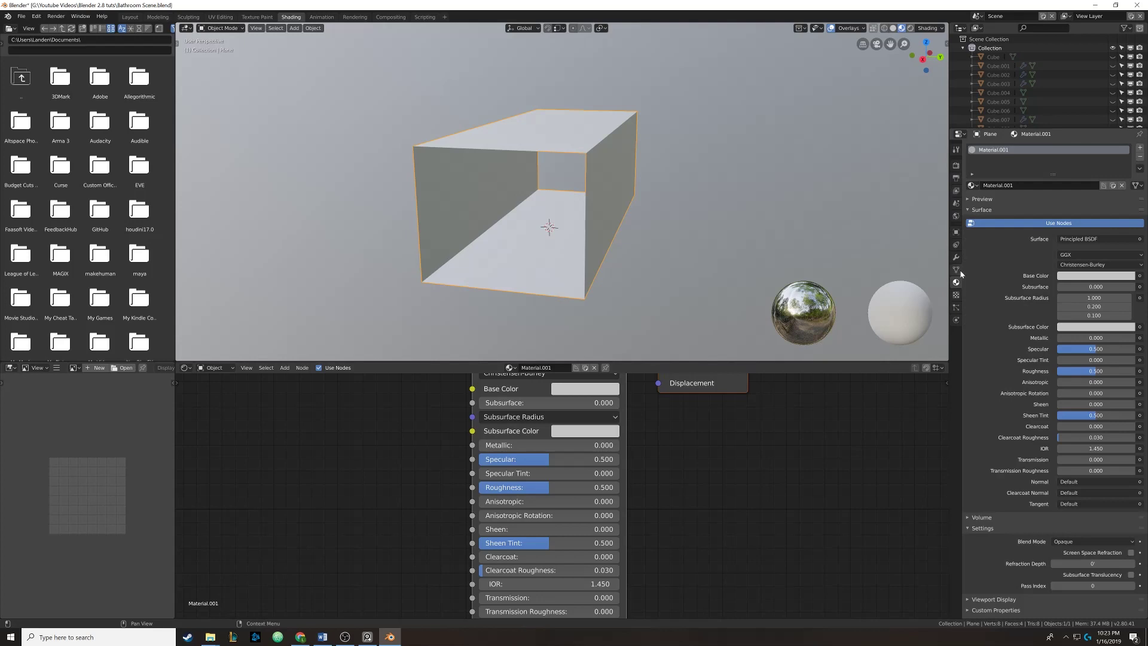
click(910, 29)
middle_drag(574, 168, 633, 147)
click(902, 29)
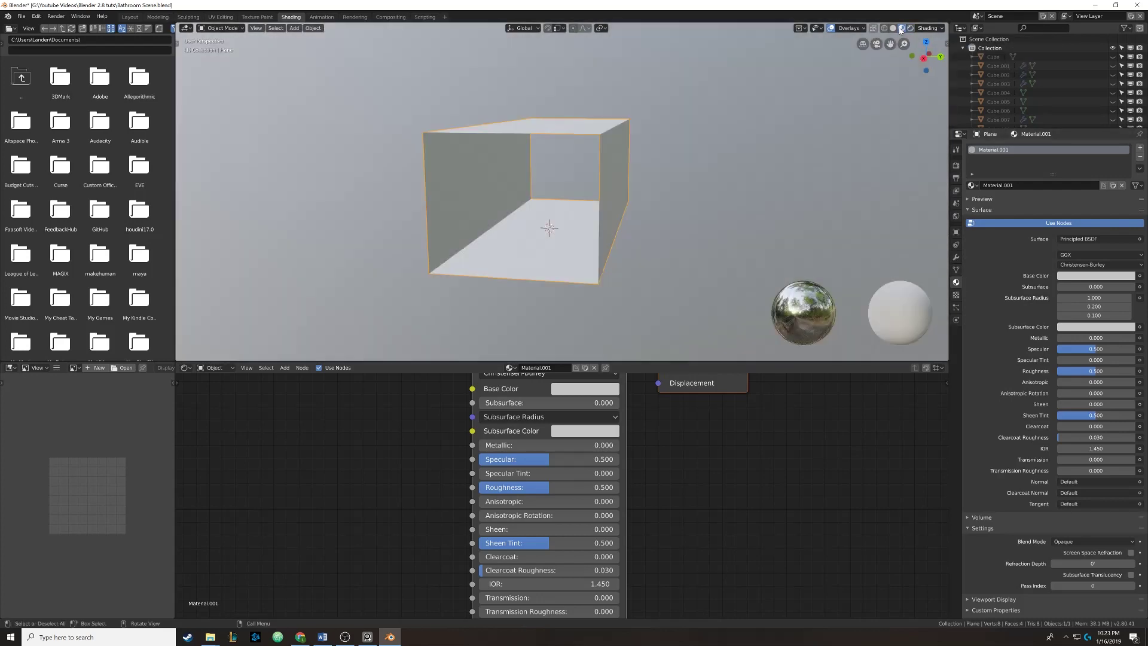
middle_drag(871, 81, 865, 149)
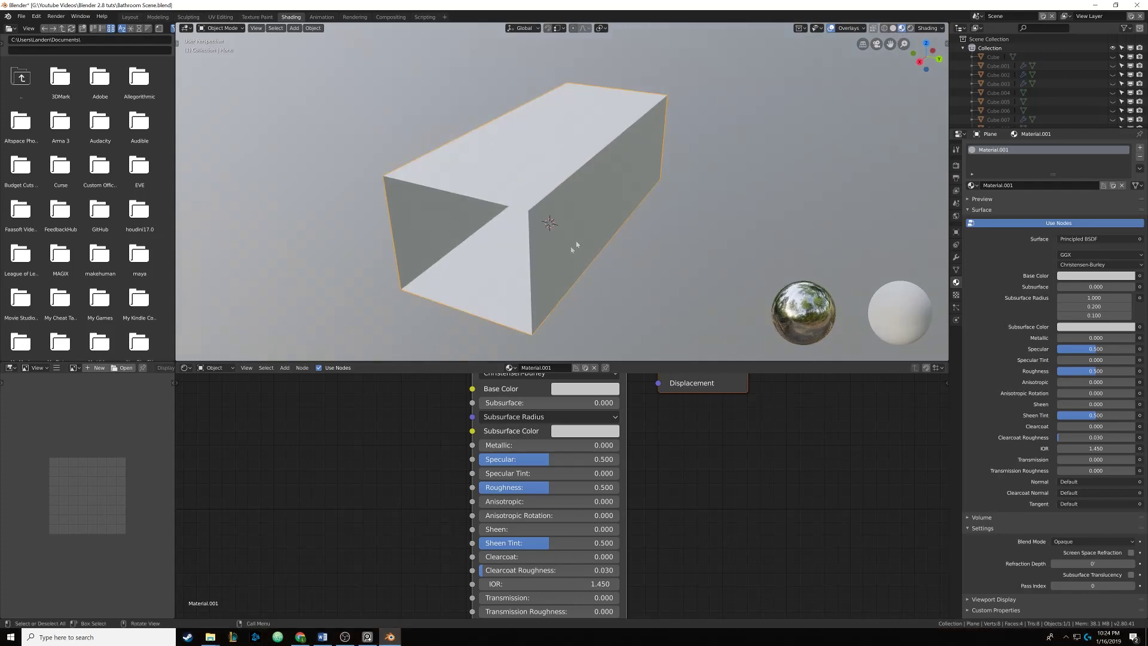
scroll(625, 461, down, 3)
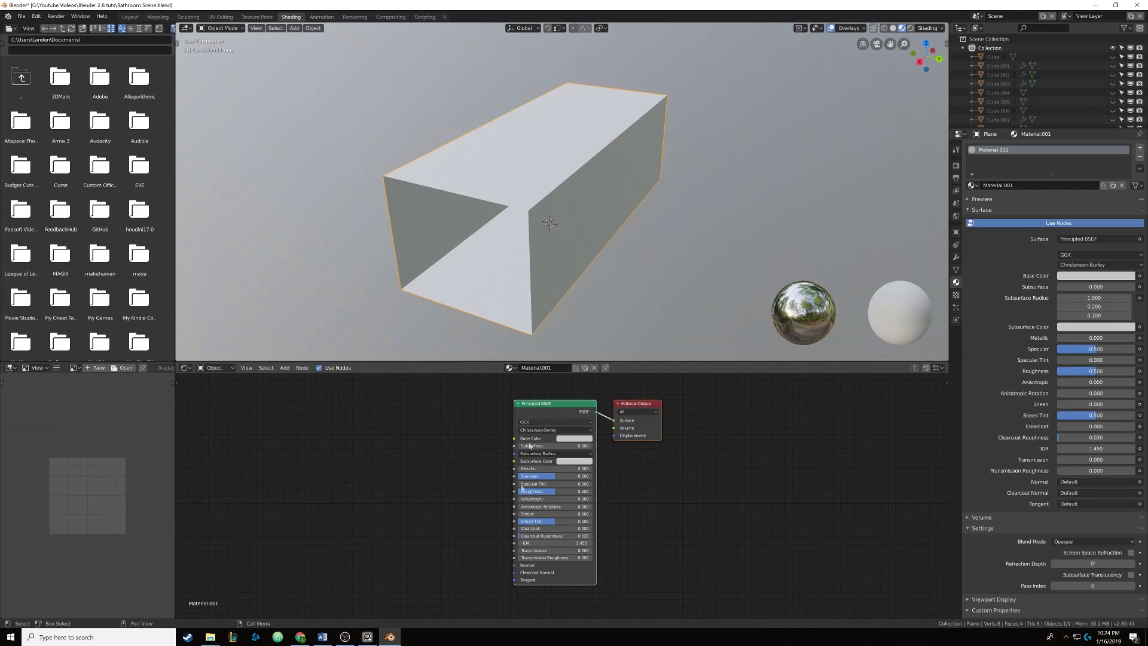
drag(574, 404, 578, 402)
right_click(432, 446)
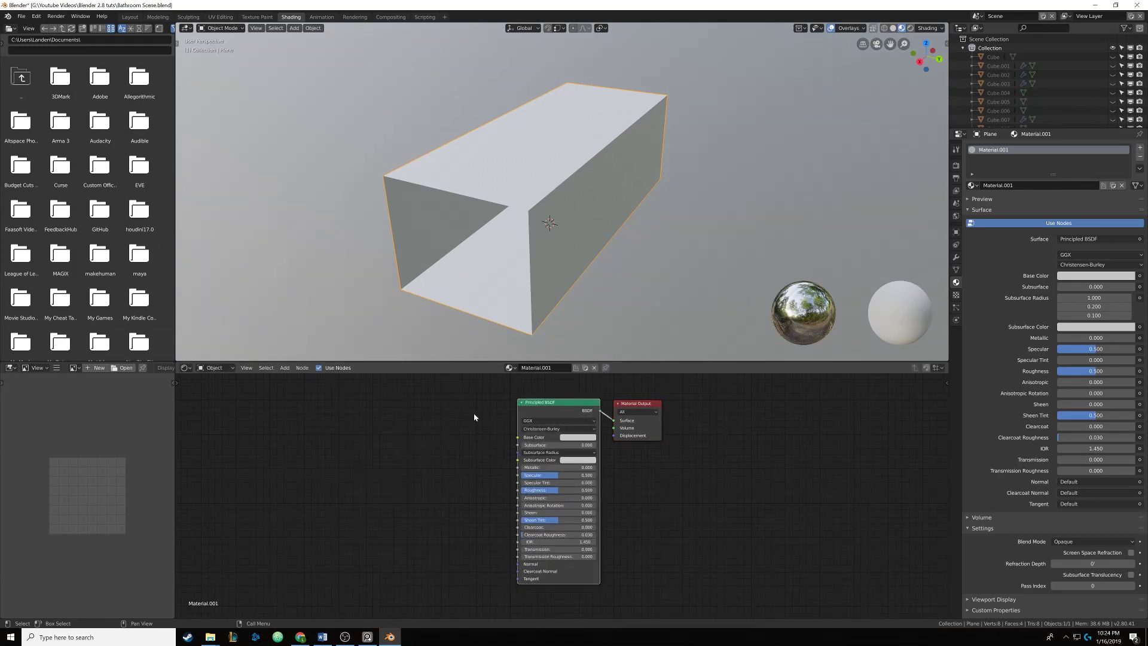
middle_drag(414, 451, 508, 447)
scroll(493, 476, down, 1)
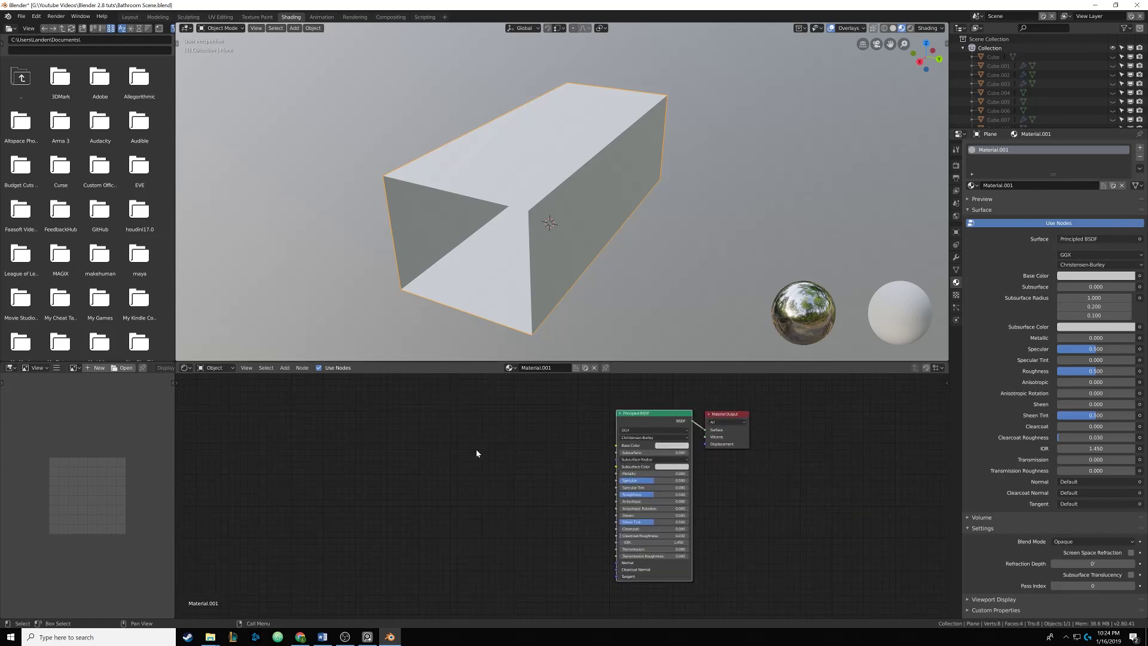
Add a second material slot with a new material to the room mesh and rename the first material "Tile Floor"
click(1140, 147)
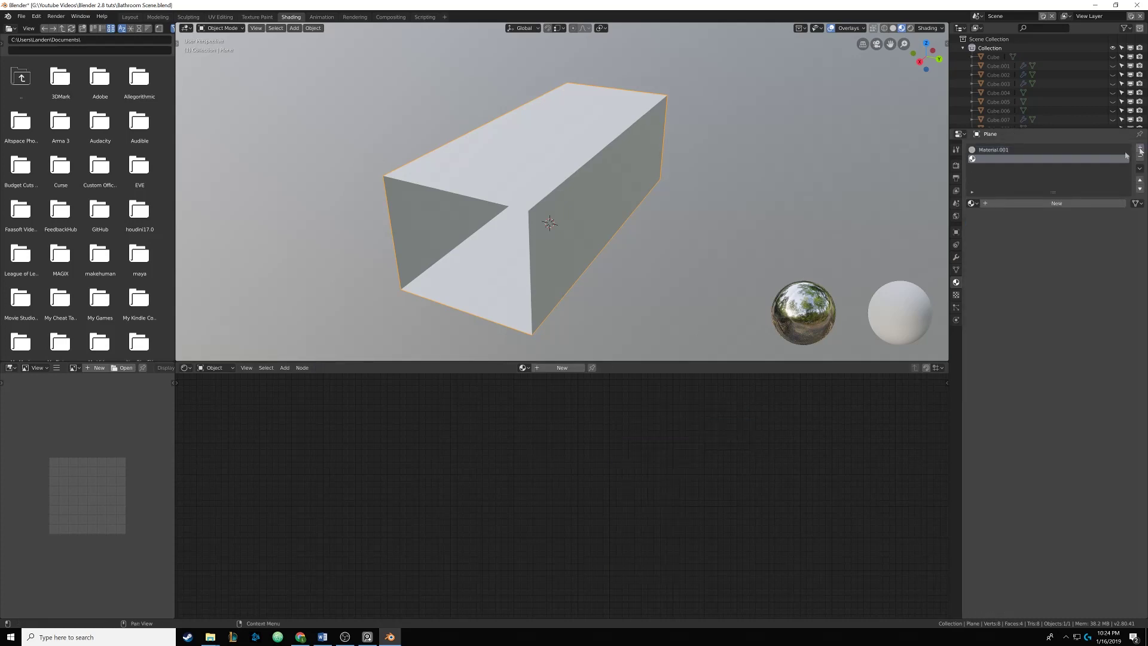
click(1039, 205)
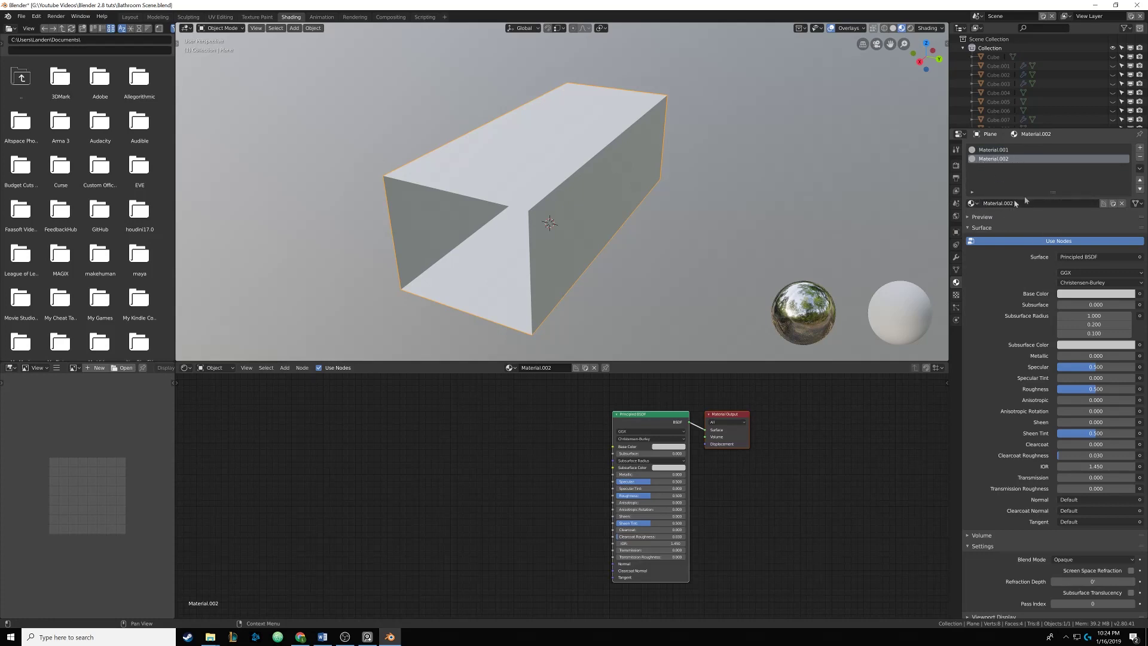
click(1000, 150)
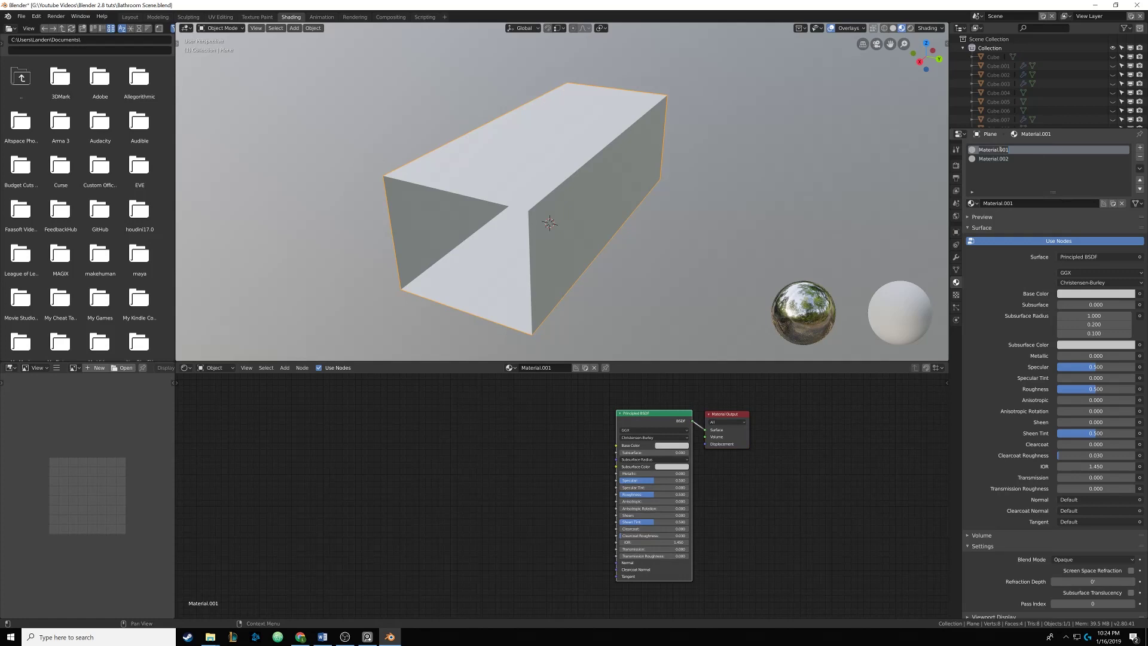
text(Tile Floor)
key(Return)
Rename the room's second material "Walls/Ceiling"
click(1008, 158)
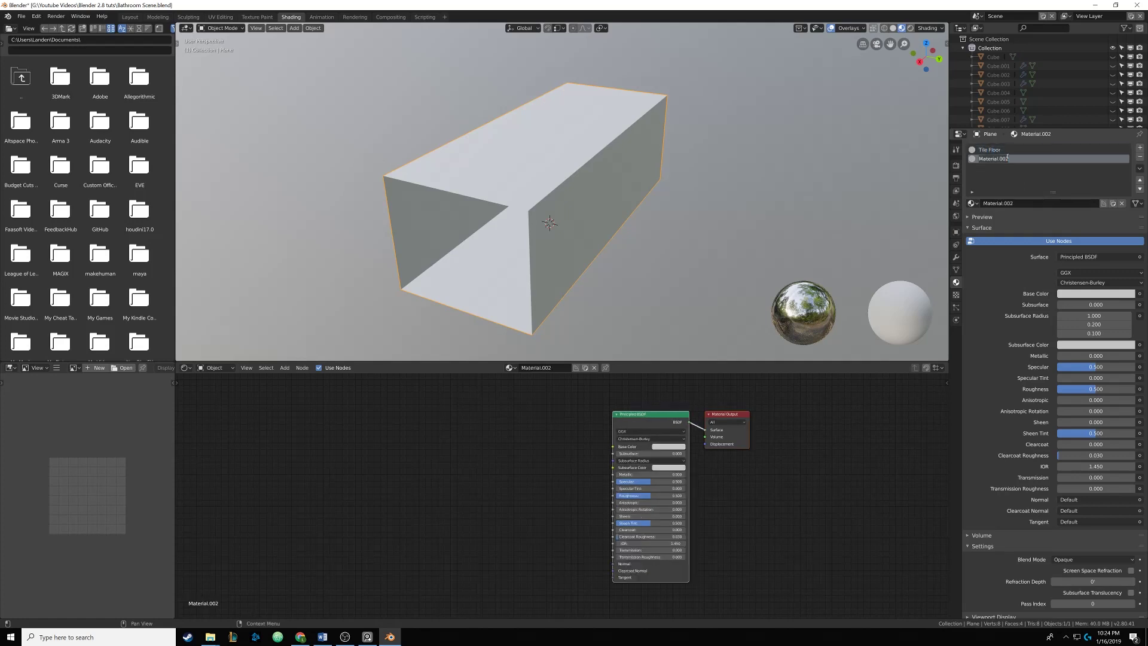
text(Walls)
key(Return)
double_click(1009, 158)
click(1005, 160)
text(Ceiling)
key(Return)
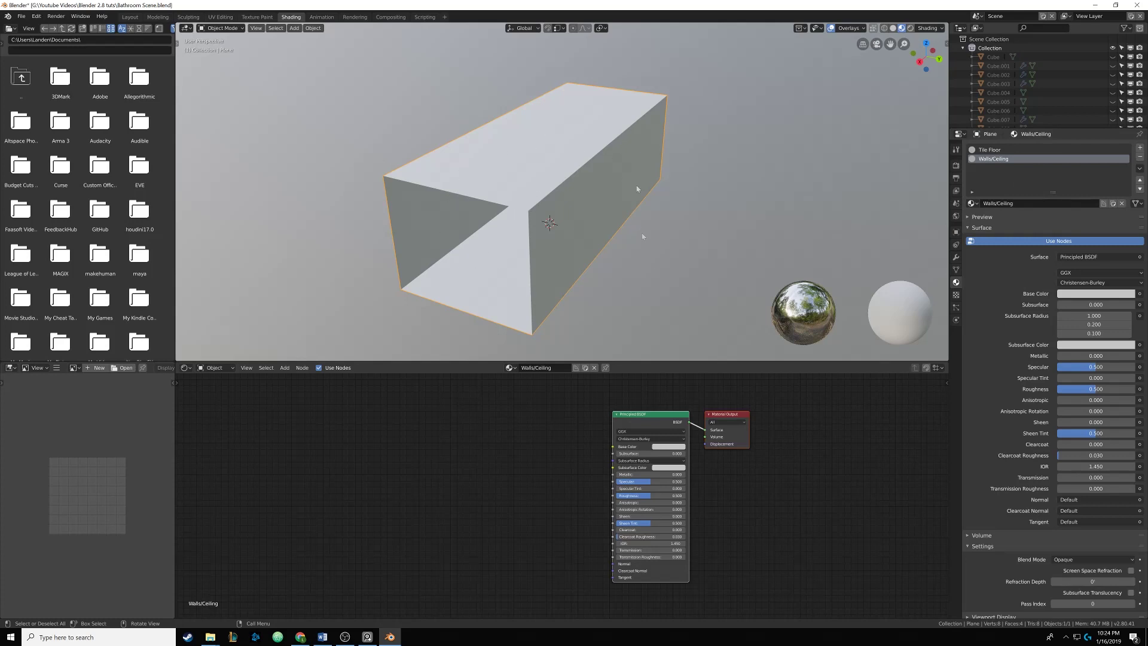
Find the Node Wrangler add-on in the preferences, make sure it is enabled and save the preferences
middle_drag(575, 219, 587, 207)
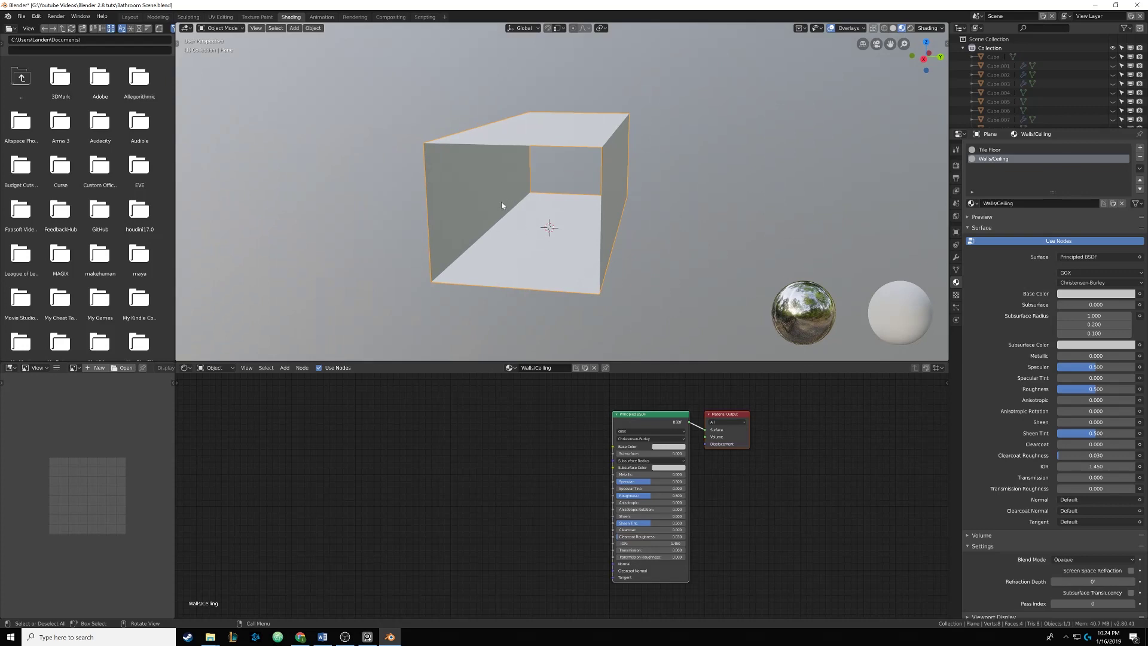
click(36, 17)
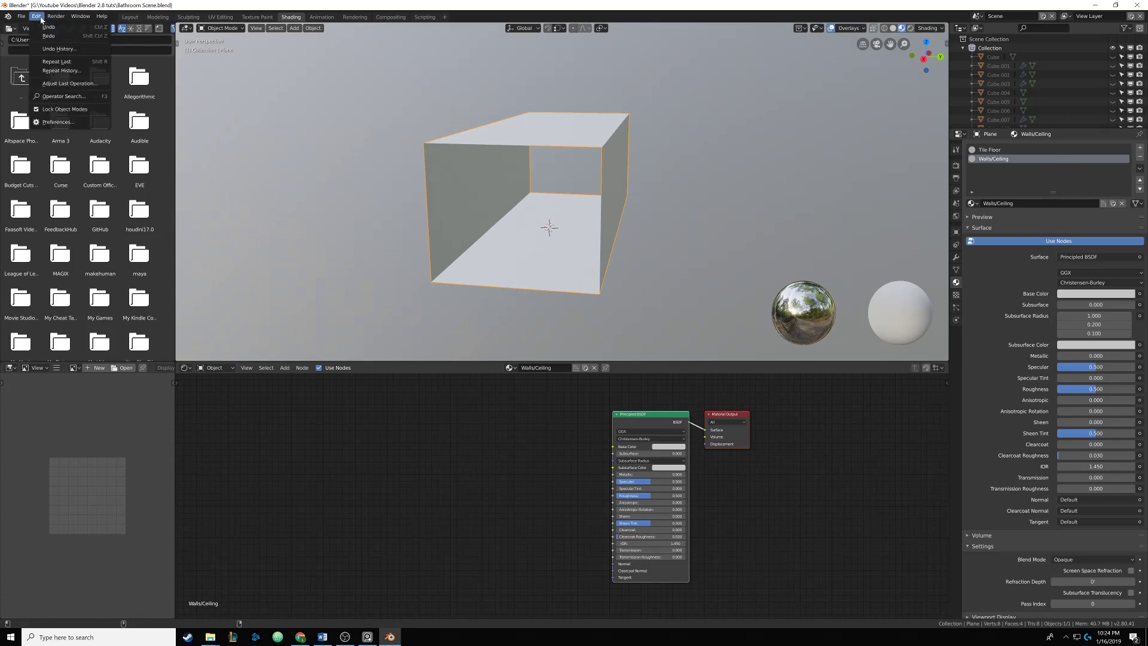
mouse_move(22, 17)
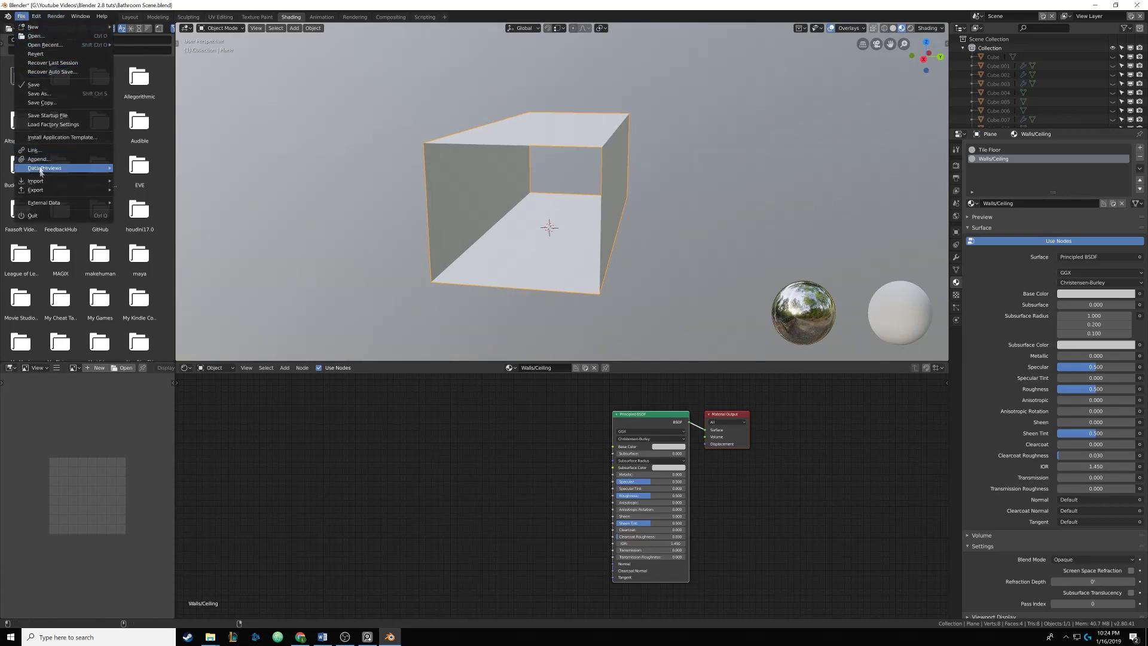
mouse_move(43, 206)
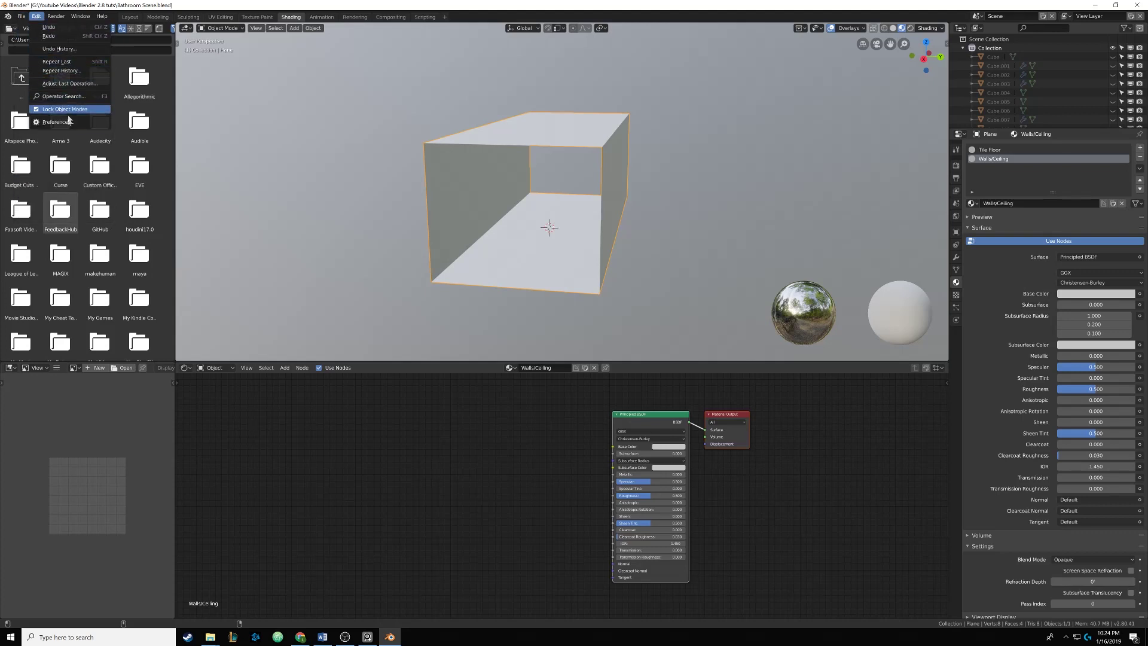
click(64, 121)
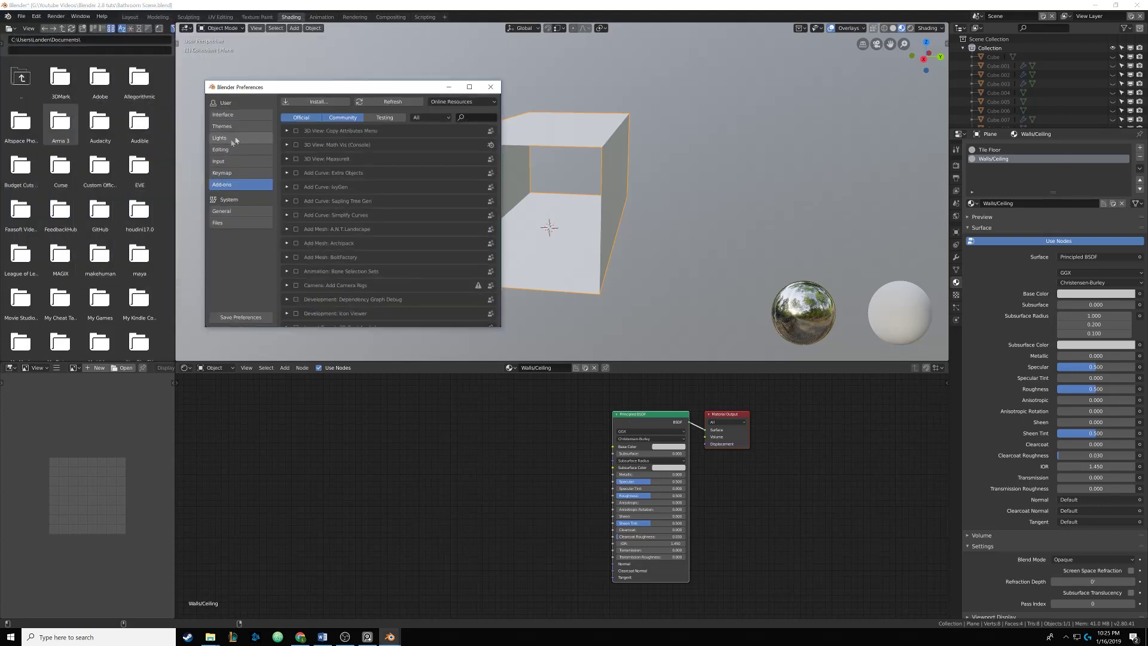
click(461, 118)
text(node)
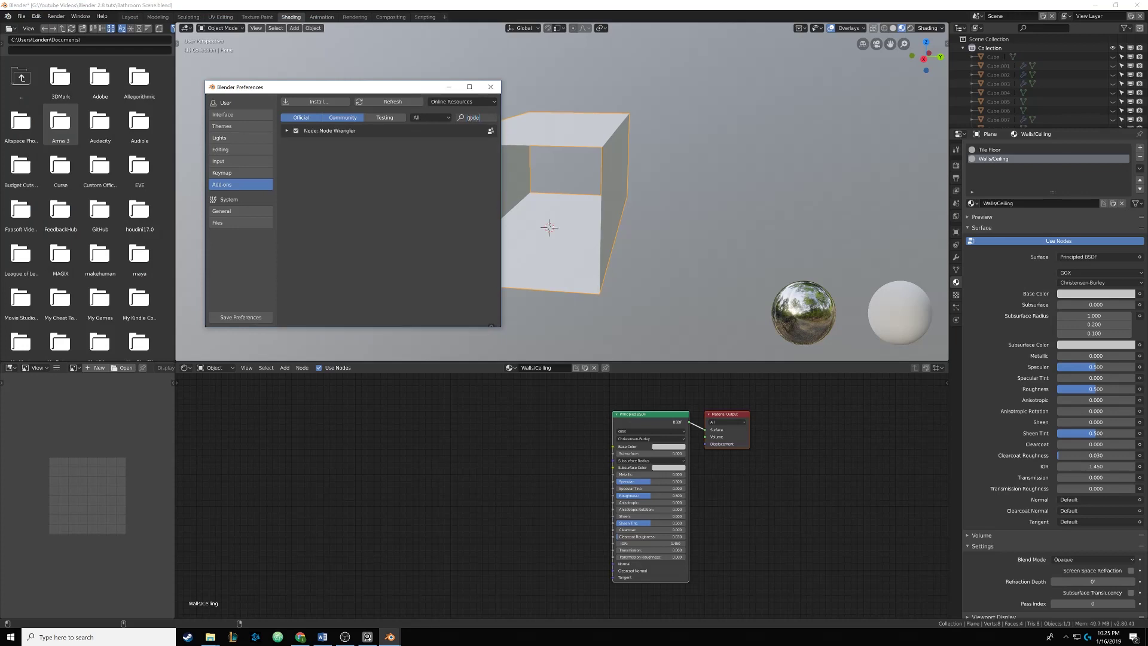
click(296, 130)
click(264, 318)
click(490, 87)
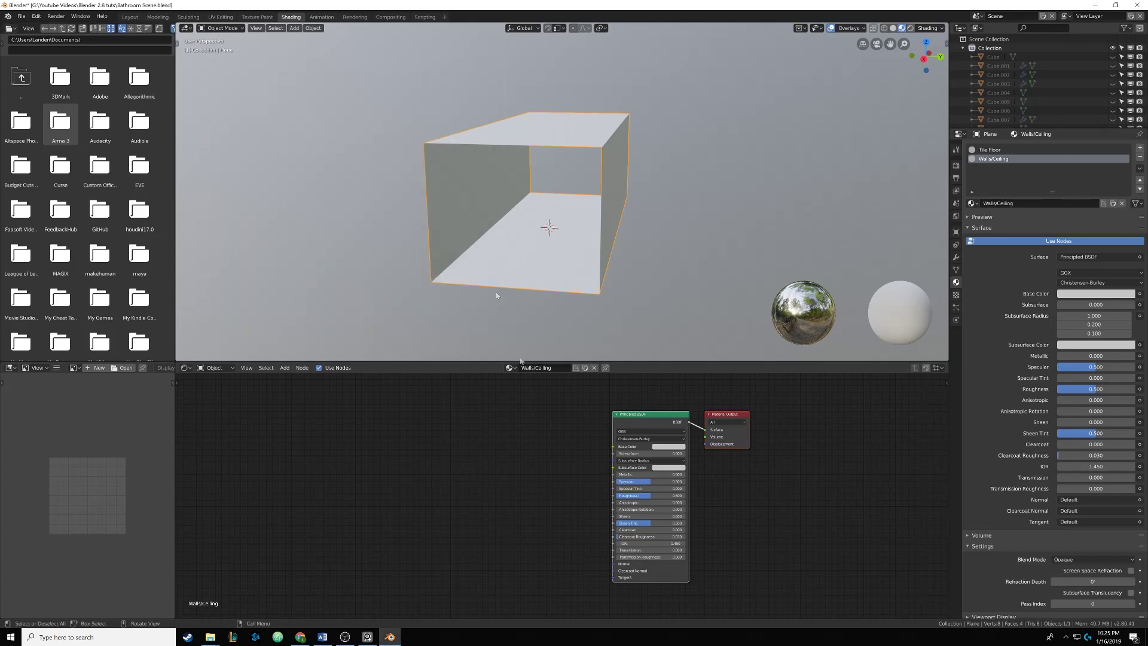
Start Node Wrangler's Principled Texture Setup for the Walls/Ceiling Principled BSDF and select the Tiles21 col, disp, nrm and rgh images in the Textures folder
right_click(609, 402)
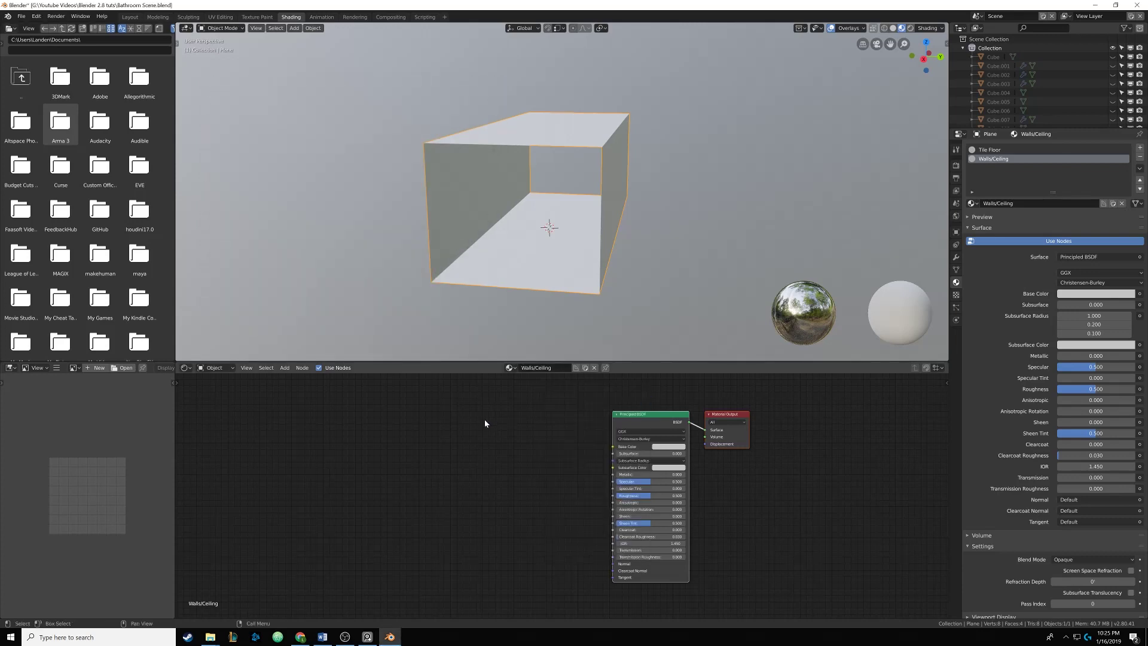
middle_drag(559, 452, 541, 457)
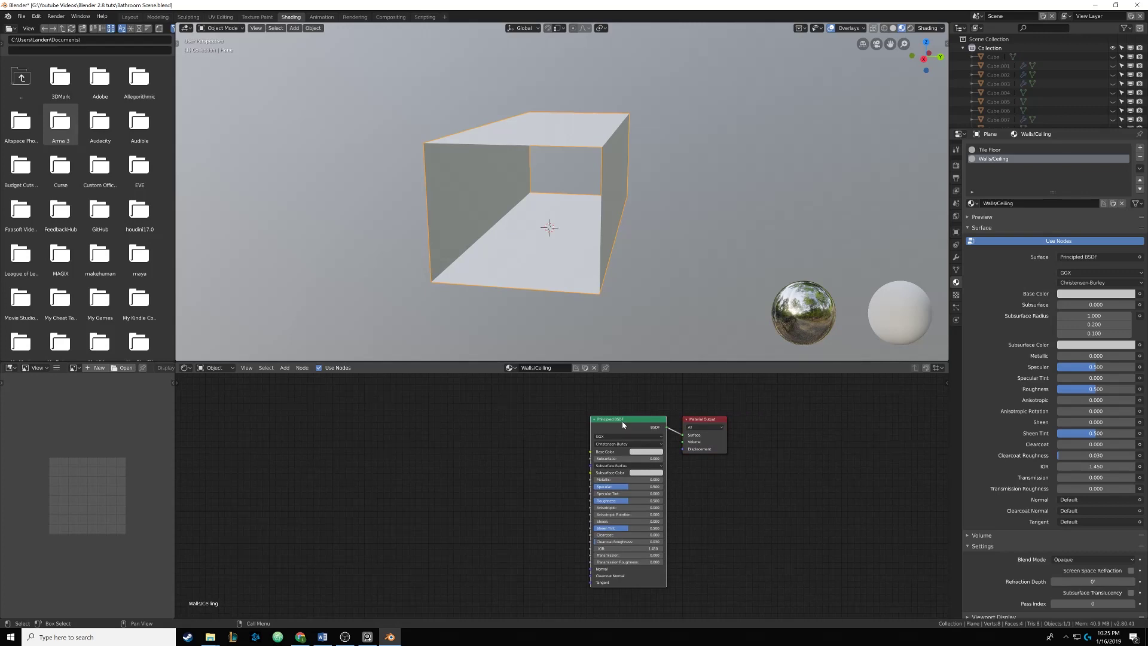
key(ctrl+shift)
key(ctrl+shift+t)
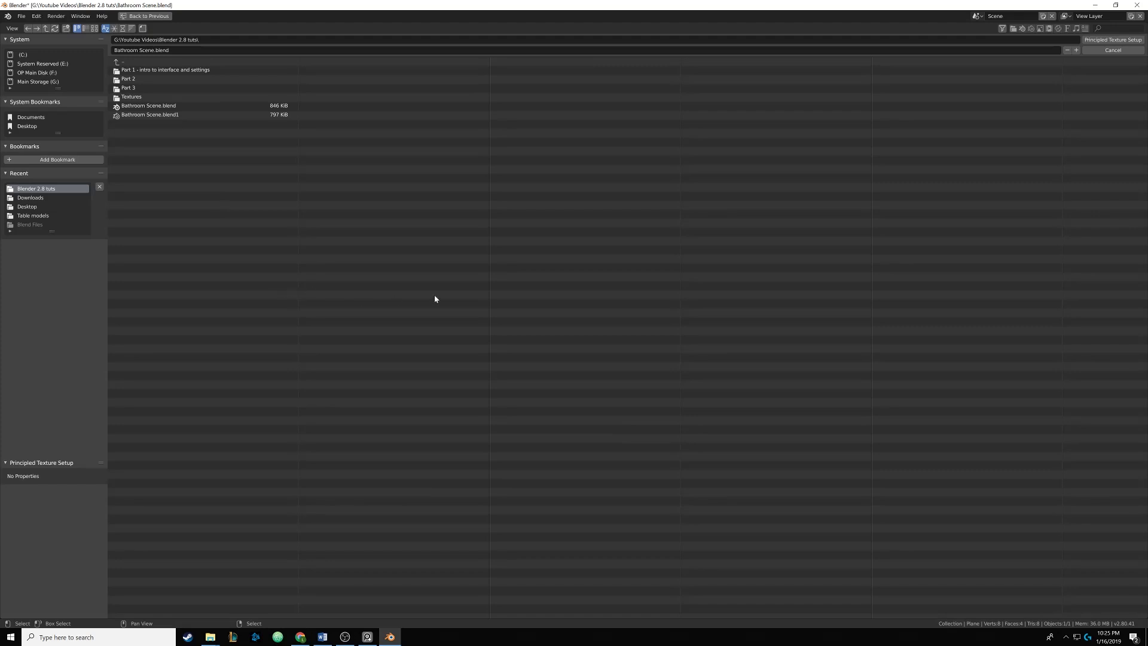
double_click(173, 98)
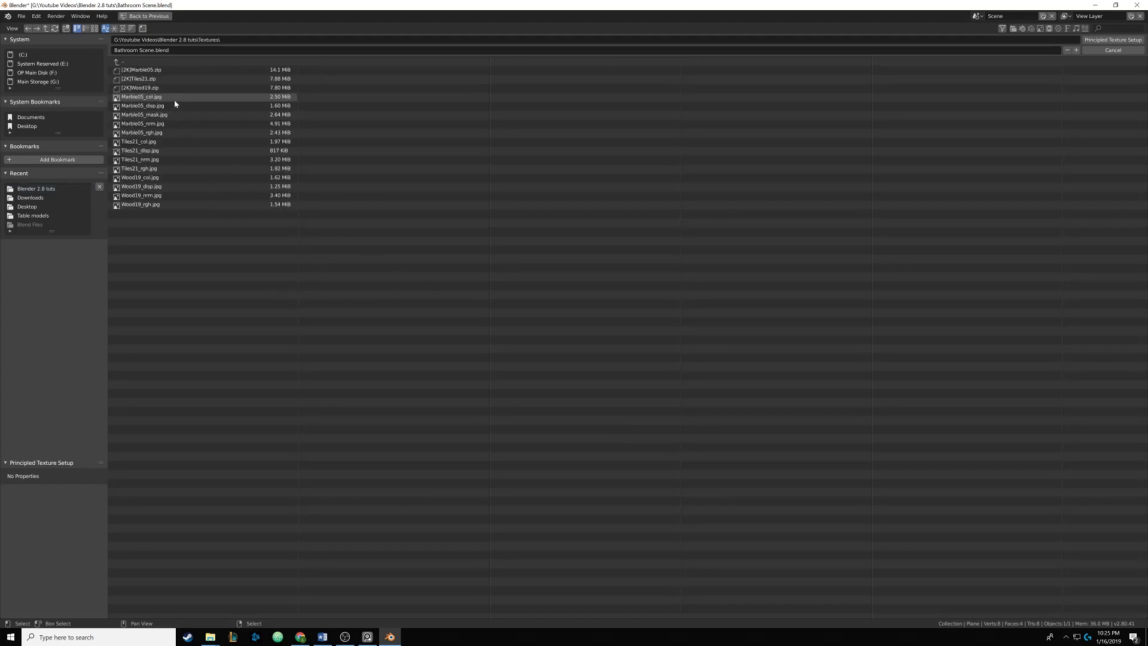
click(156, 142)
click(155, 169)
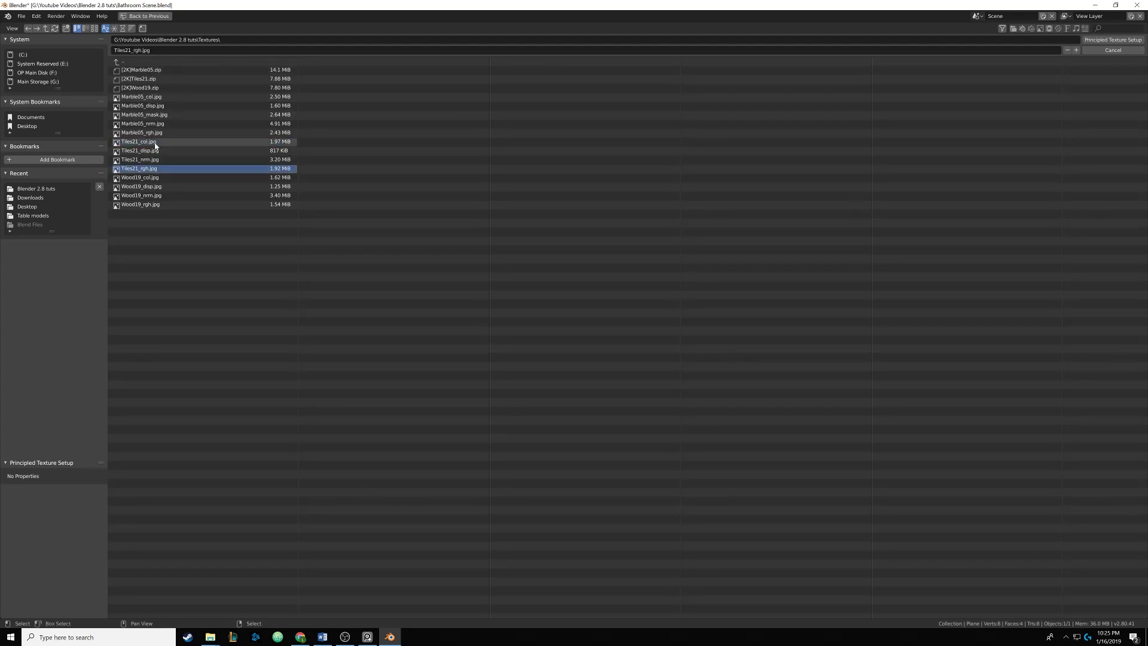
ctrl+click(154, 145)
shift+click(152, 152)
shift+click(154, 160)
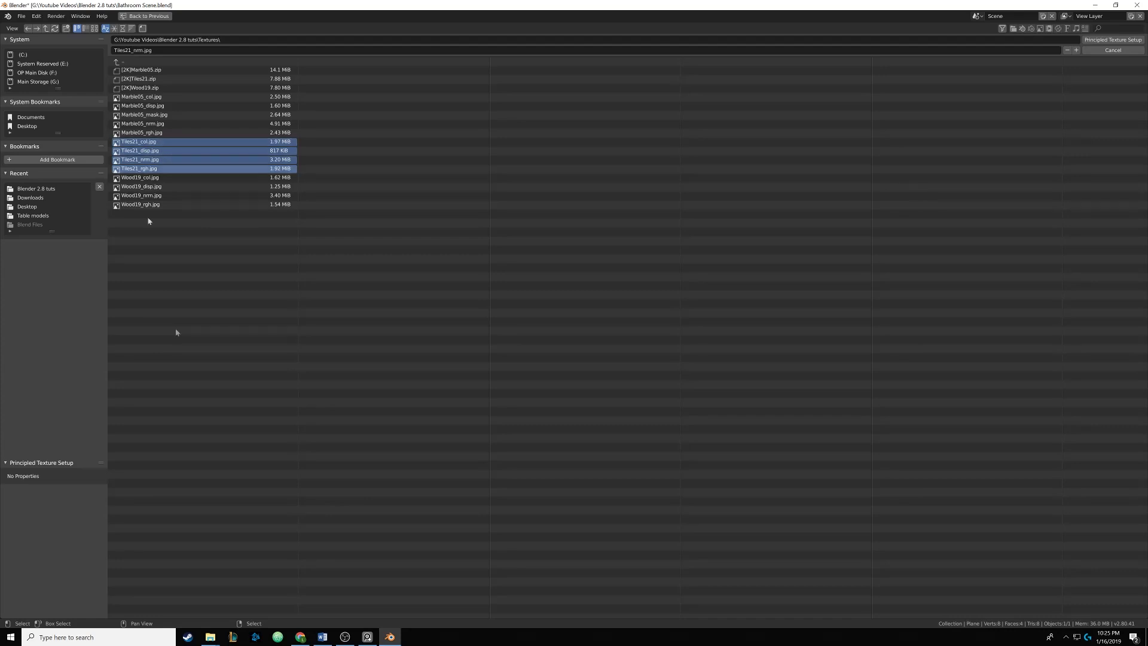
Switch to File Explorer and open the Textures folder inside Youtube Videos > Blender 2.8 tuts
click(210, 637)
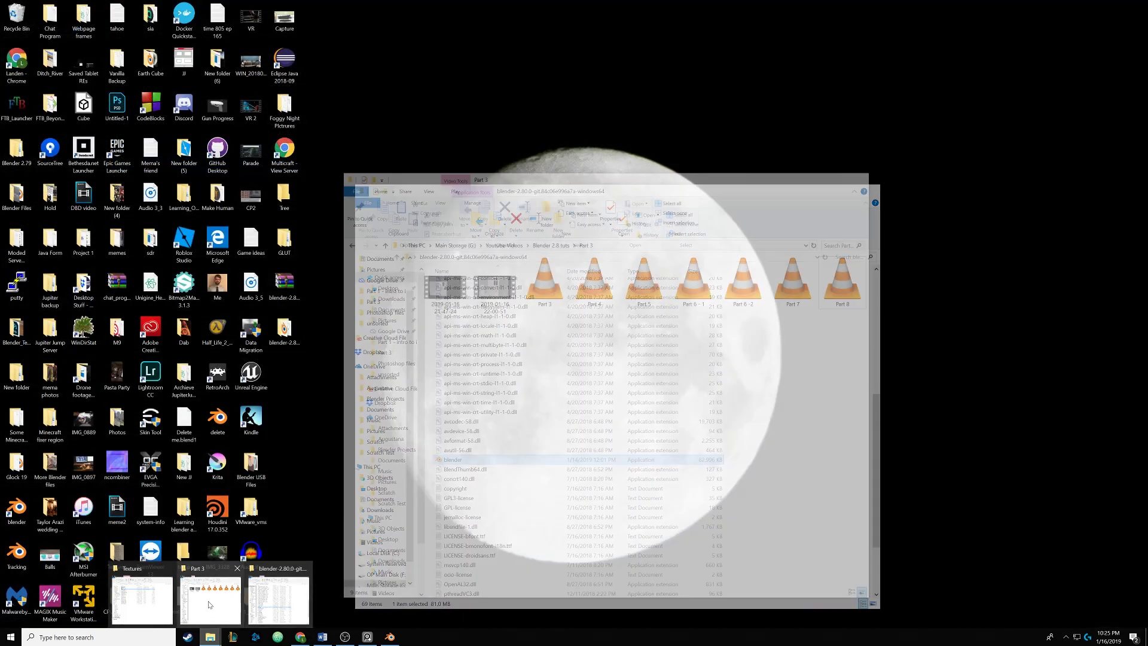
click(209, 598)
click(472, 246)
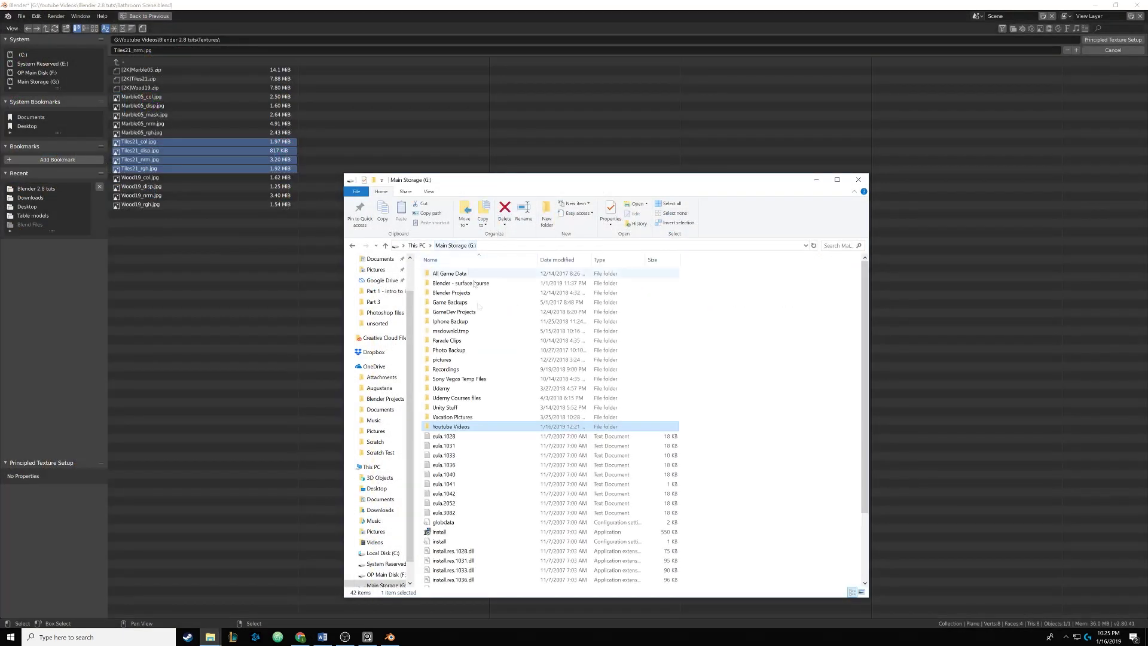
double_click(459, 427)
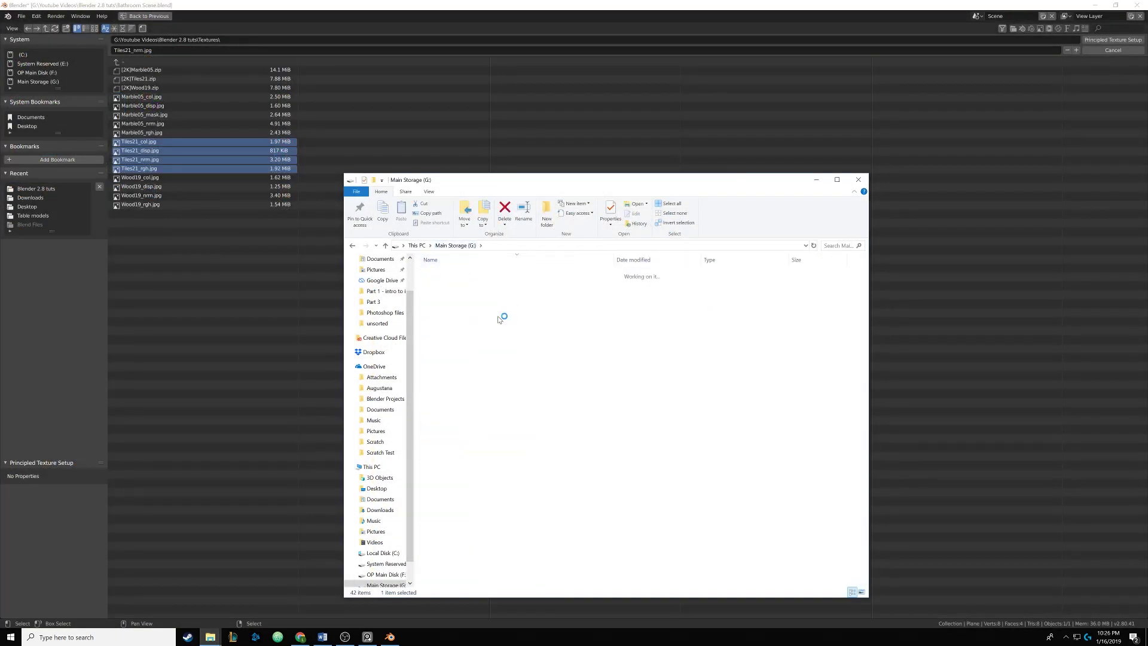
double_click(467, 276)
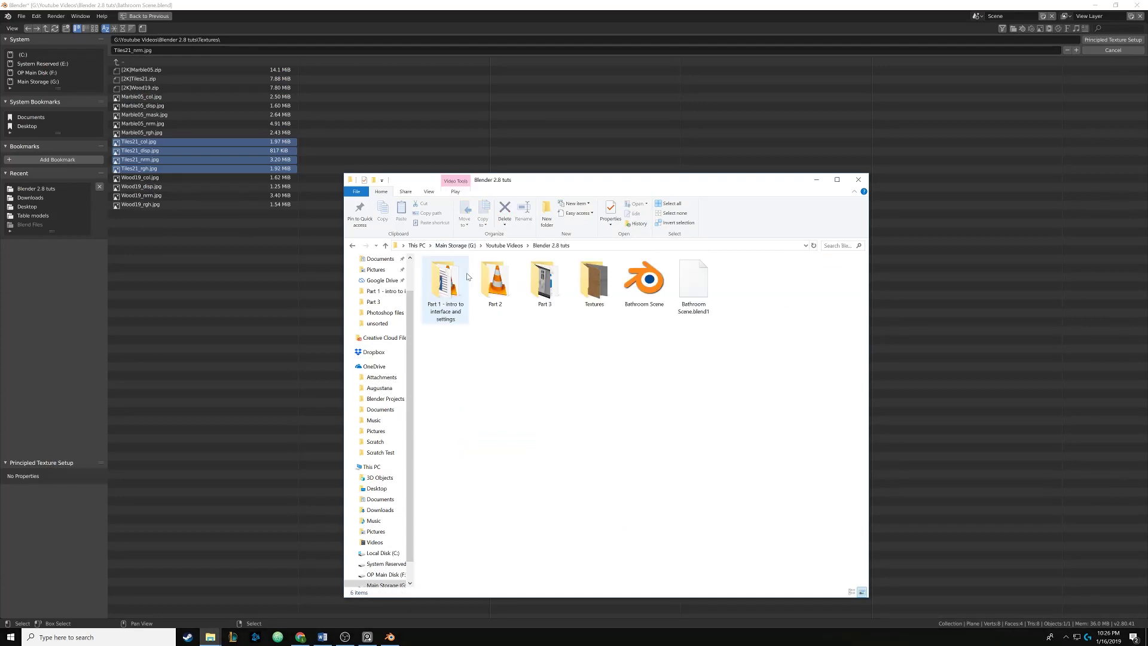
click(608, 292)
double_click(608, 293)
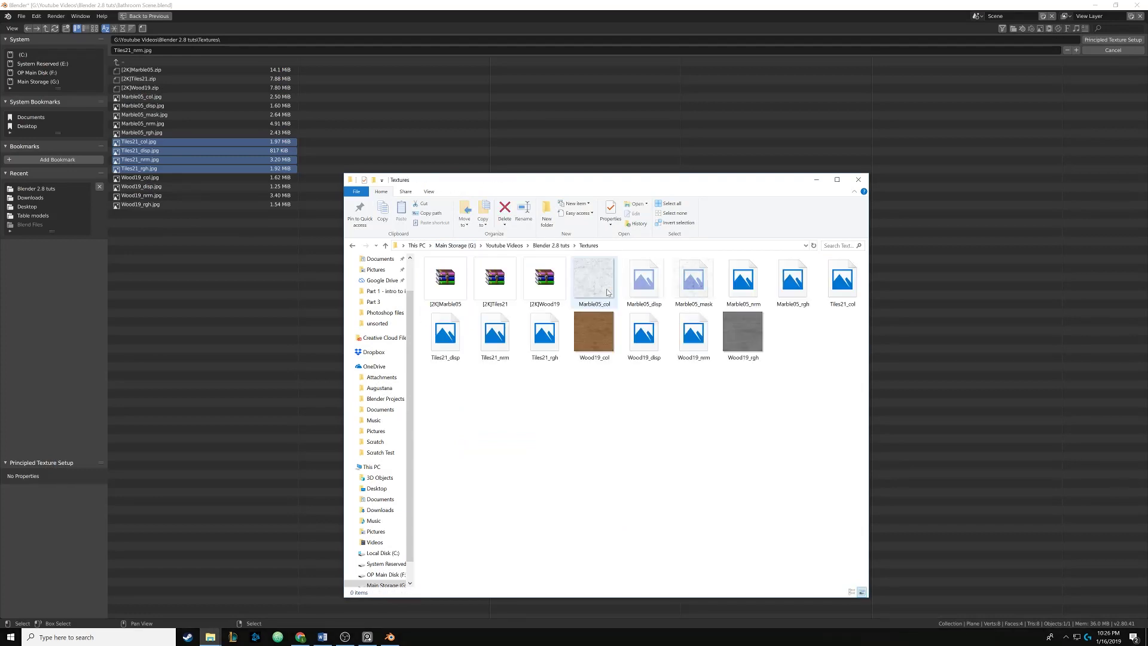
View the Tiles21_col, Tiles21_nrm and Tiles21_rgh images at full size, closing each one after viewing
click(551, 336)
click(845, 286)
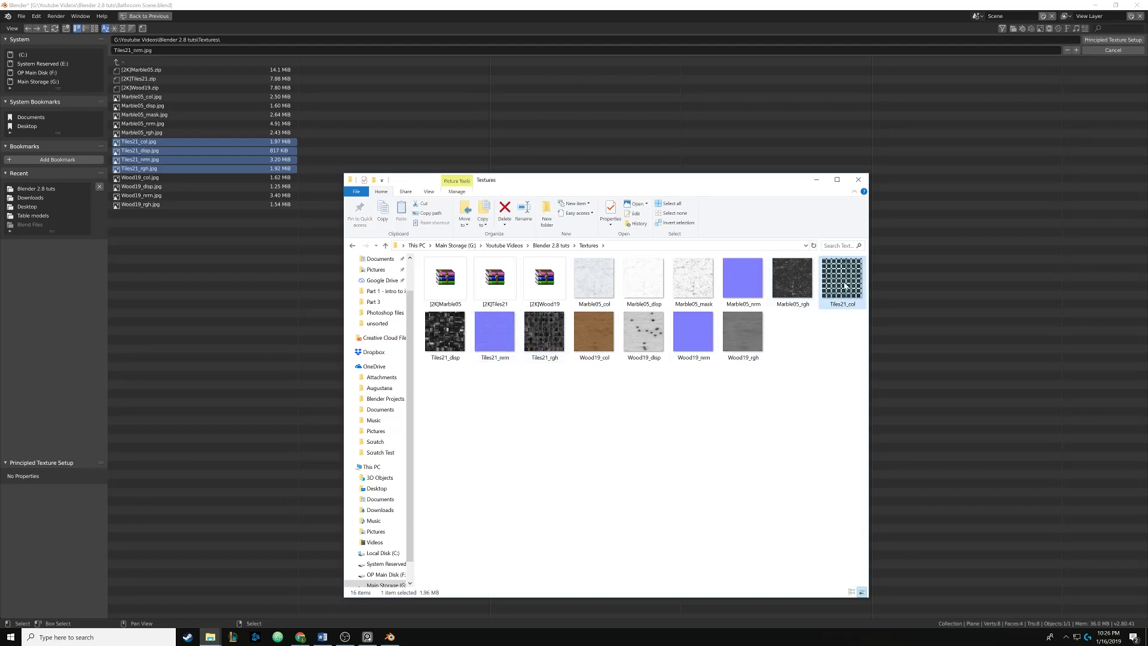
double_click(846, 285)
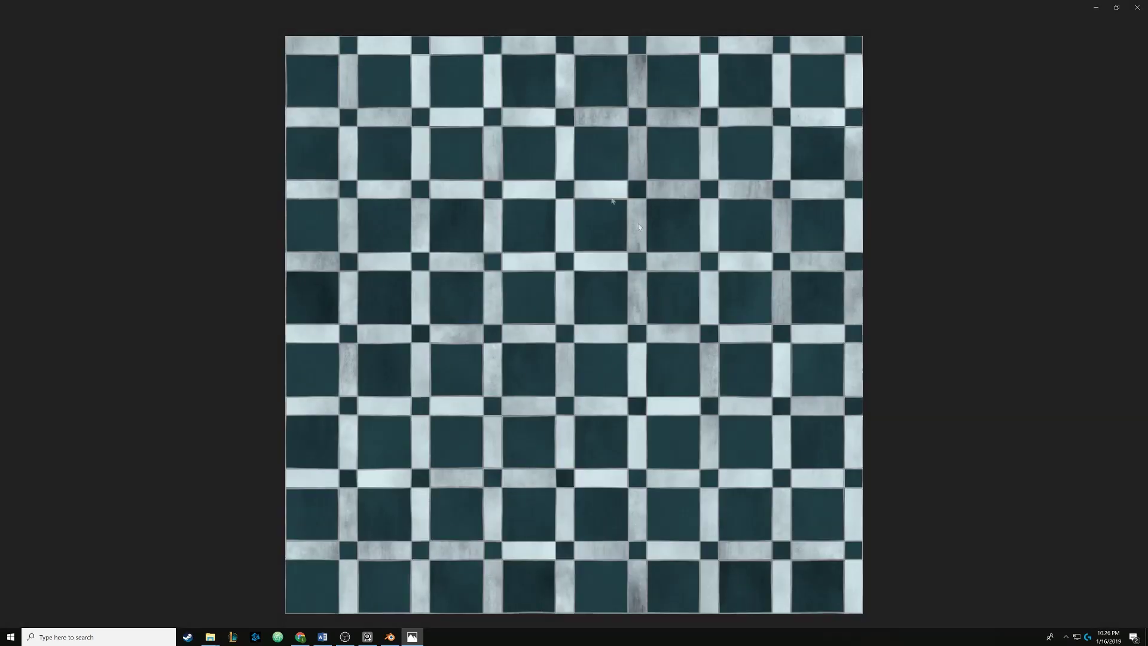
click(1137, 7)
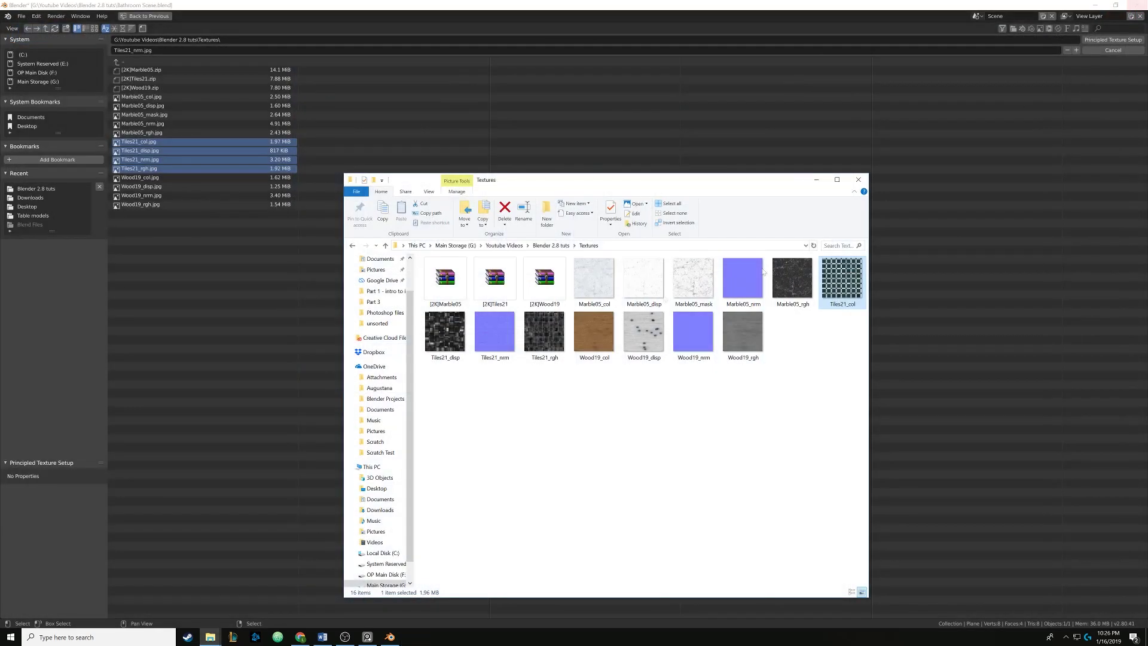
click(526, 442)
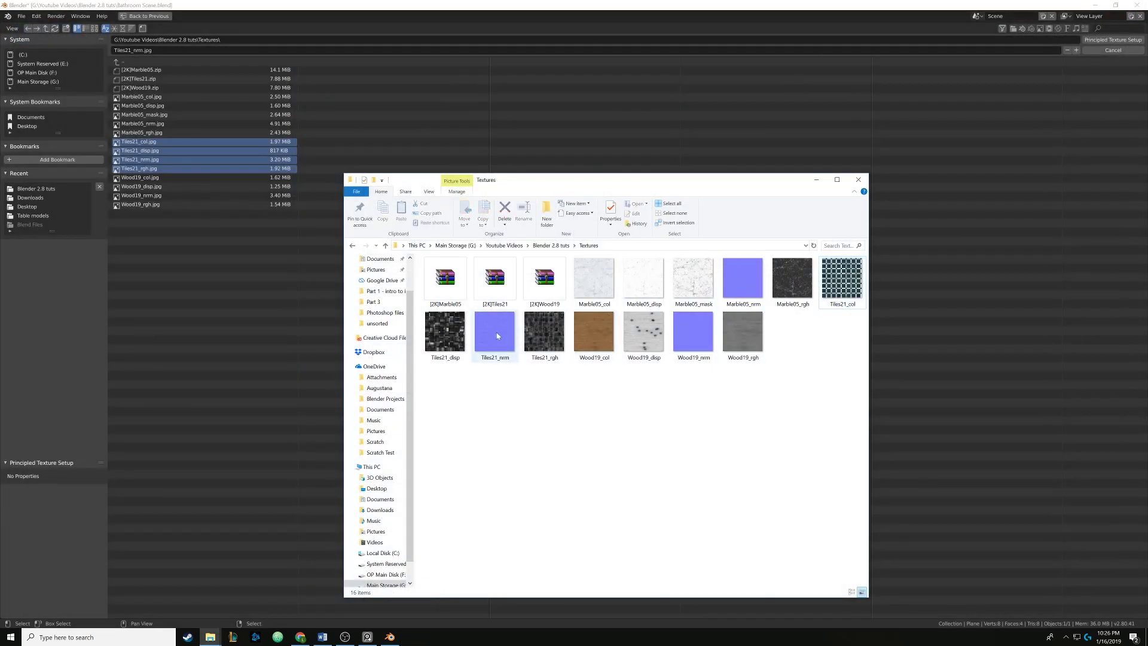
double_click(496, 335)
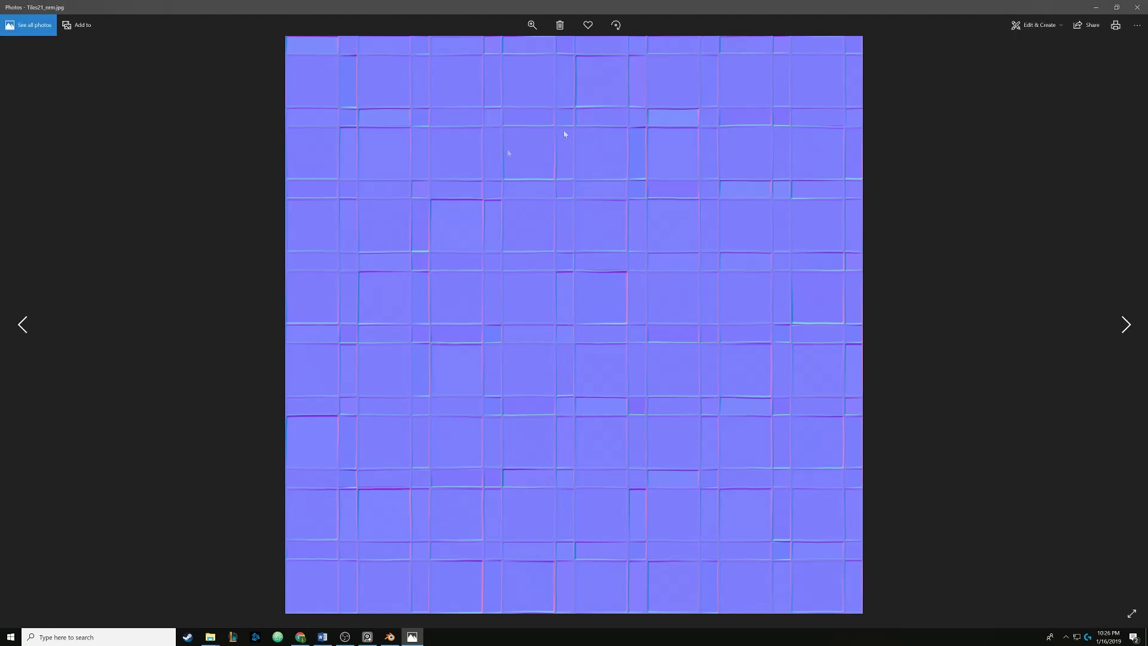
click(1138, 7)
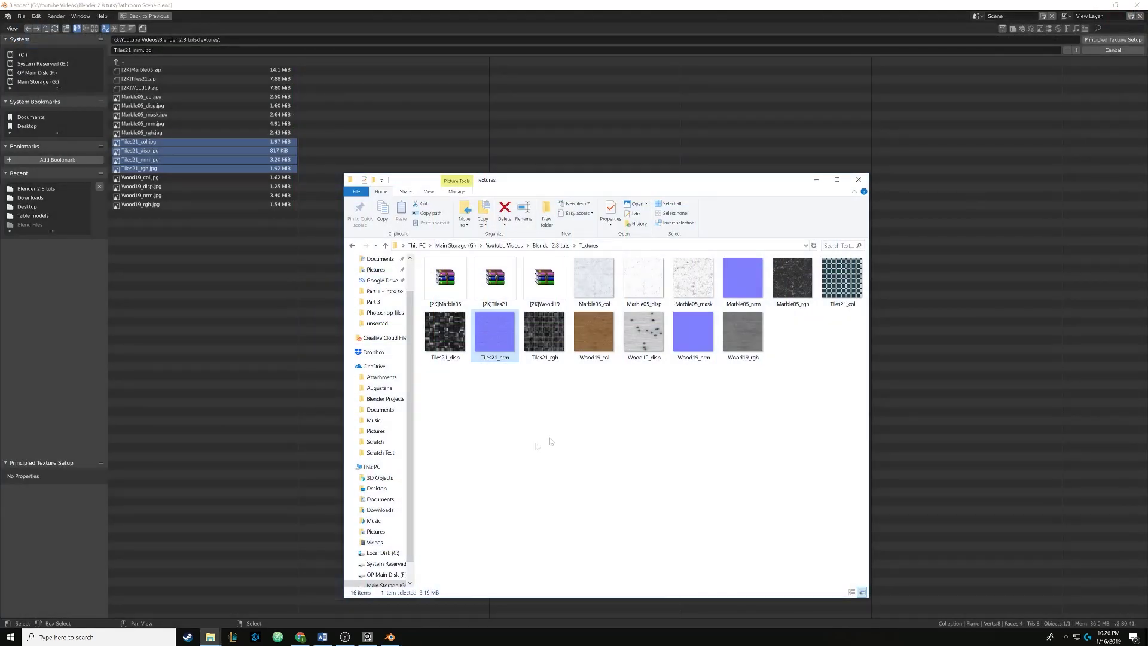
click(534, 339)
double_click(534, 339)
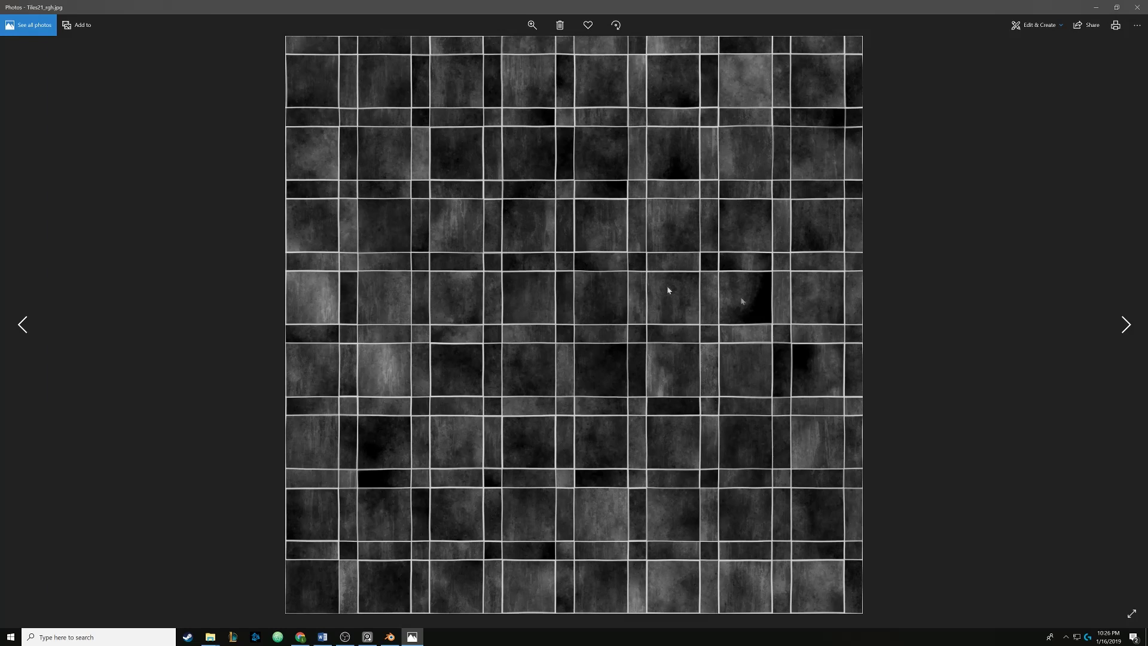
click(1137, 7)
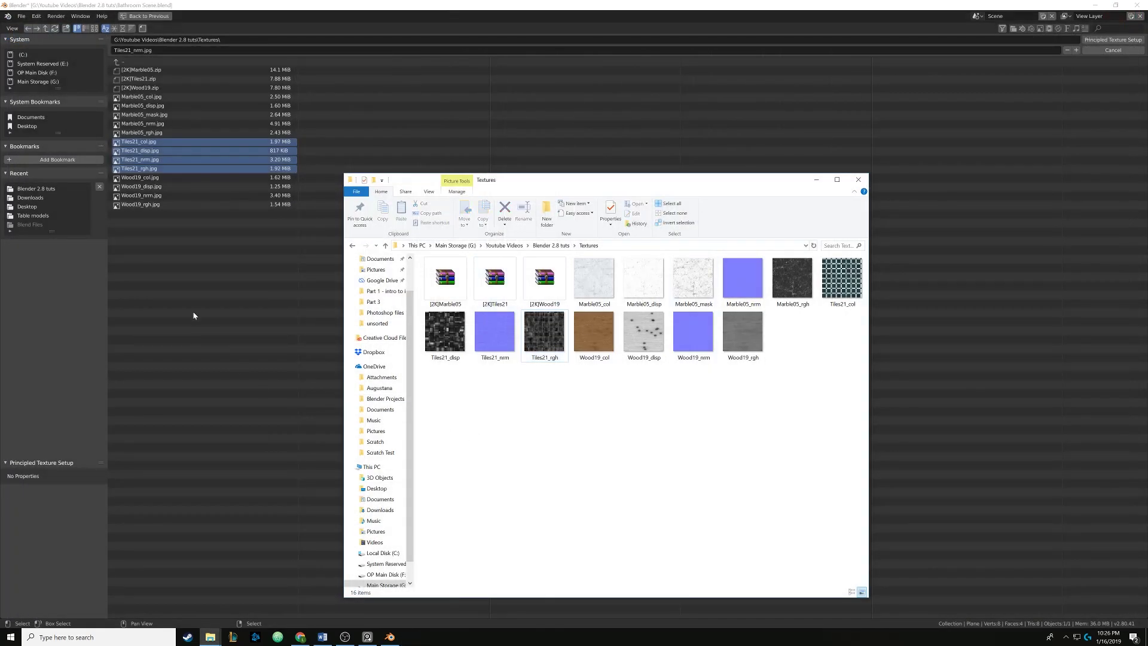
Return to Blender and build the Principled texture setup from the four selected Tiles21 images
click(596, 36)
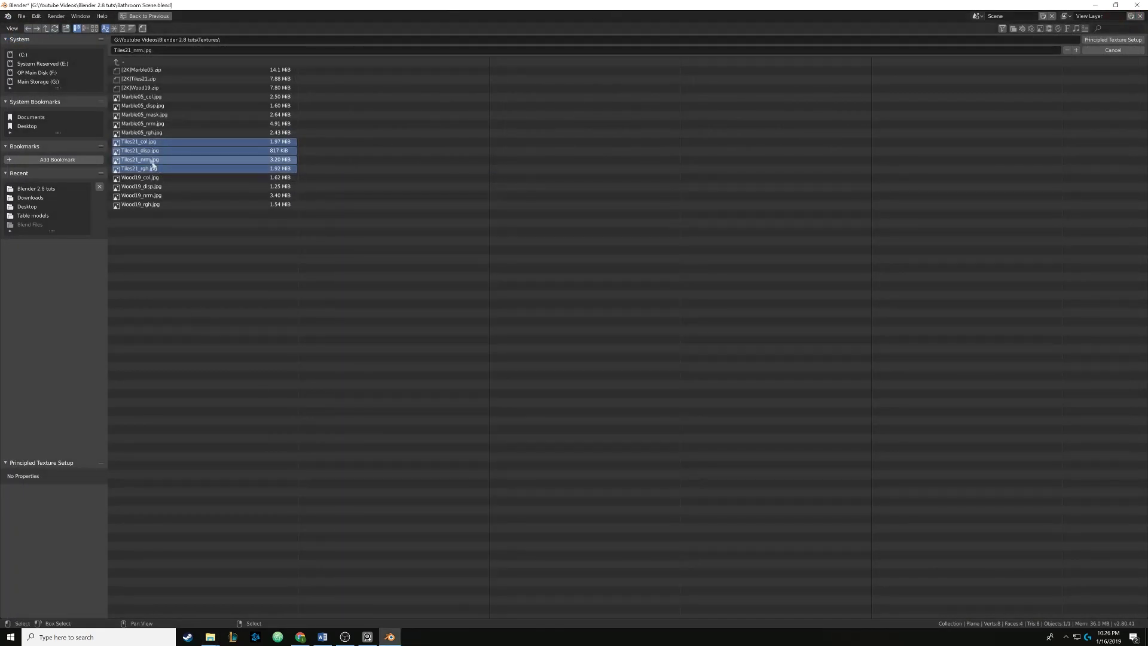
click(1102, 40)
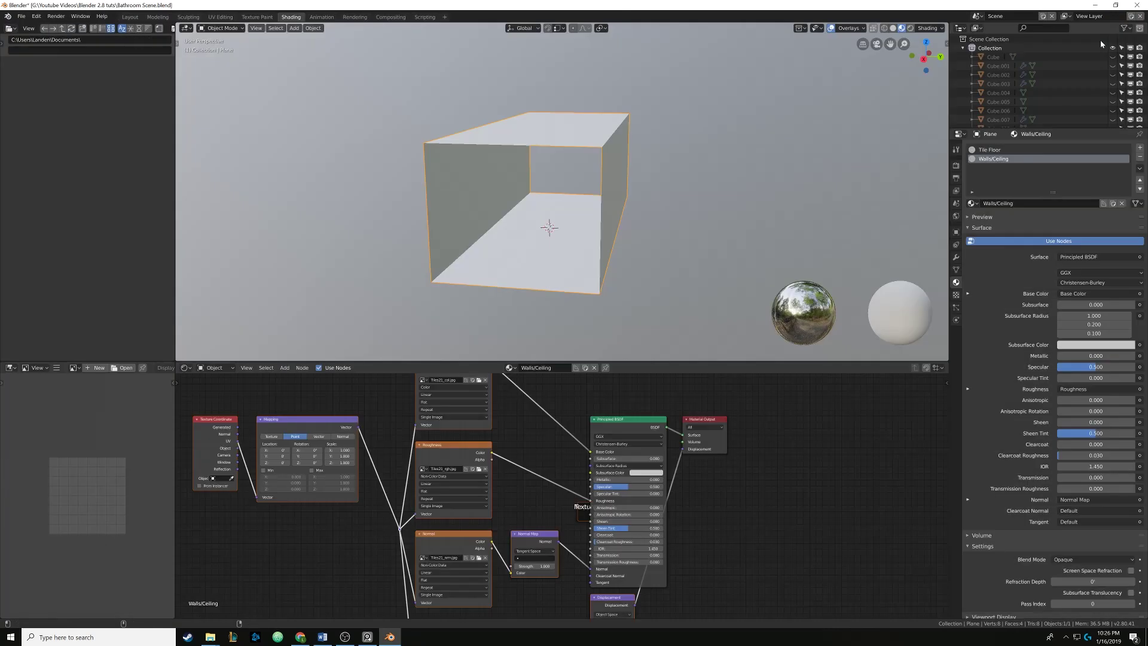
scroll(568, 470, down, 5)
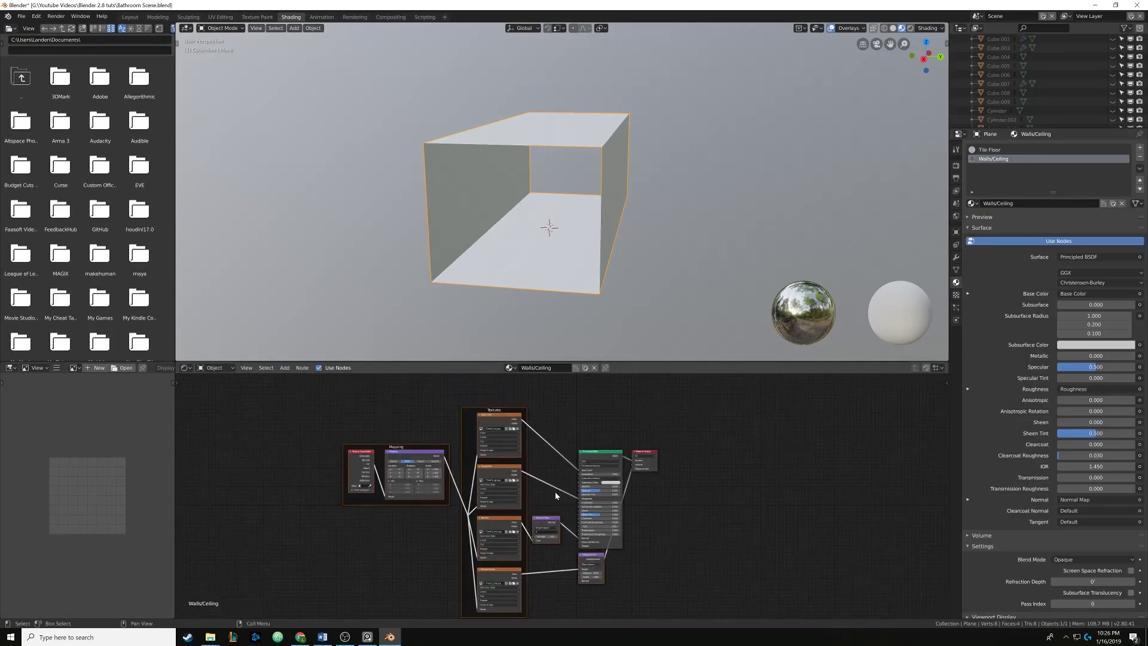
Examine the generated Base Color, Roughness, Normal and Displacement texture nodes and the Normal Map node
scroll(554, 470, up, 5)
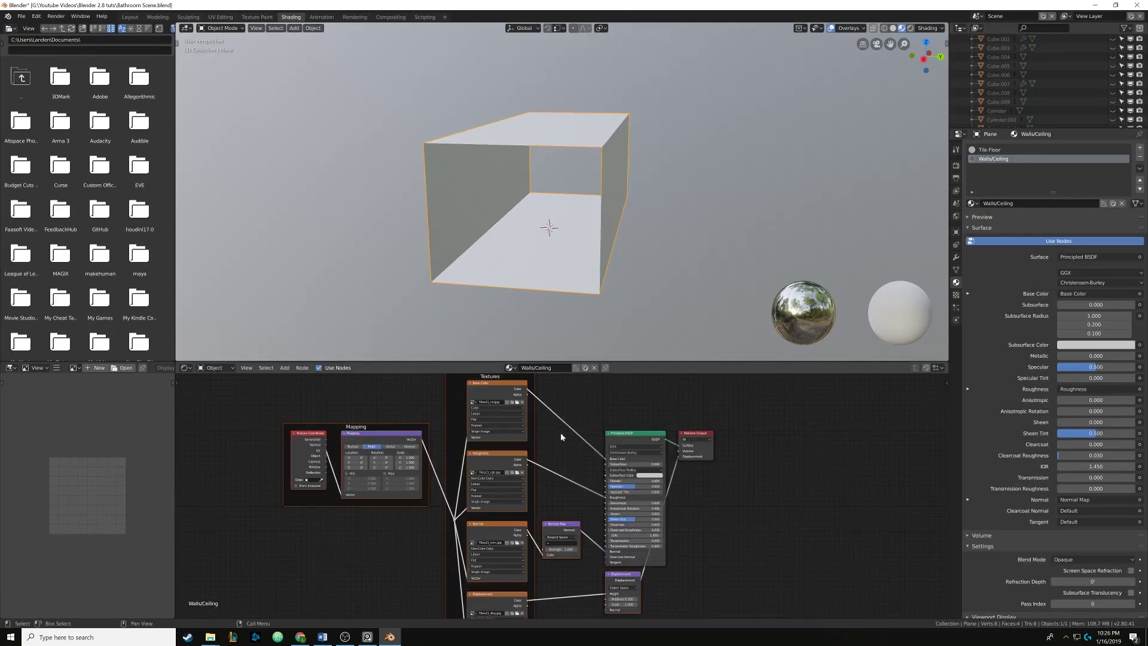
scroll(583, 492, up, 1)
click(481, 415)
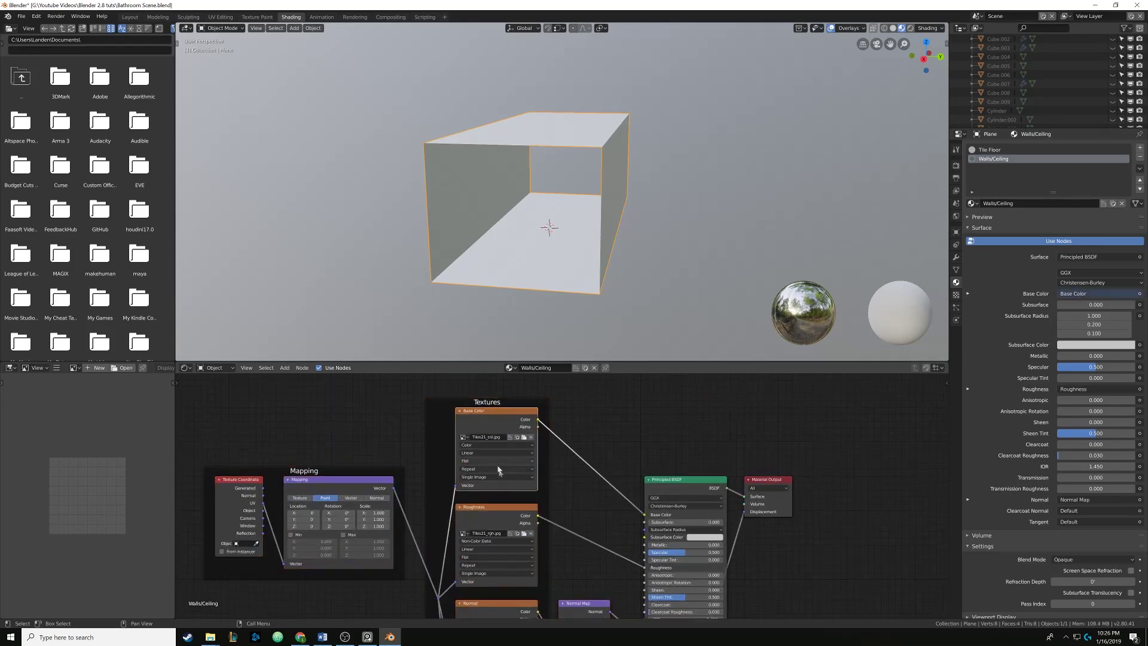
middle_drag(500, 474, 507, 390)
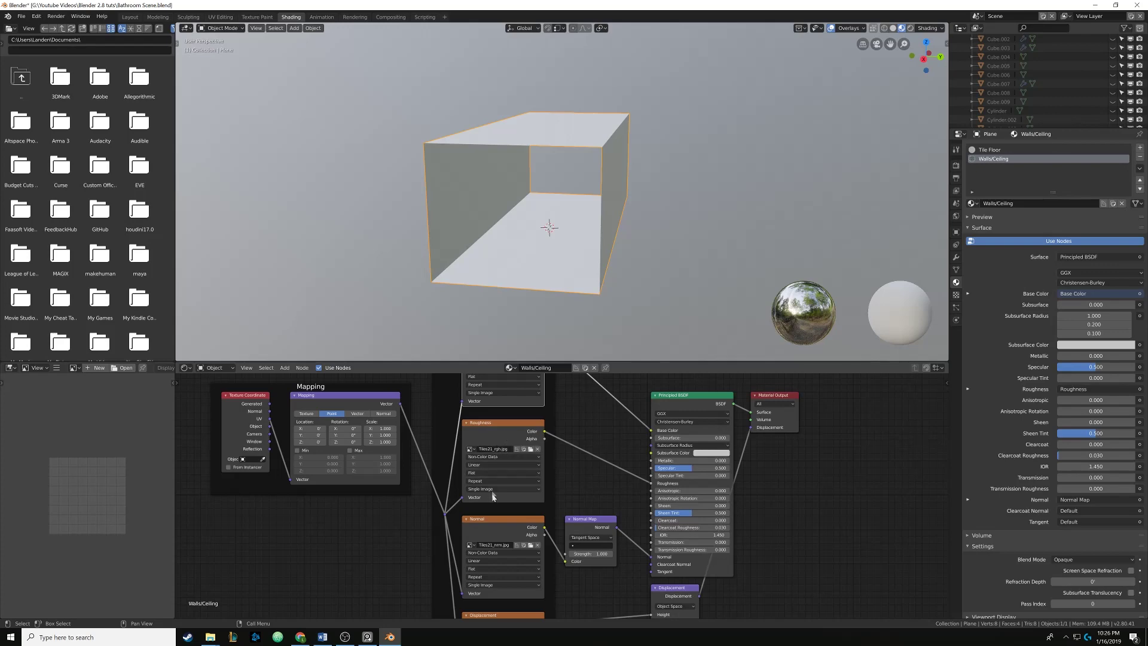
middle_drag(493, 493, 499, 392)
middle_drag(516, 506, 550, 489)
scroll(585, 464, down, 2)
middle_drag(626, 424, 579, 442)
click(551, 453)
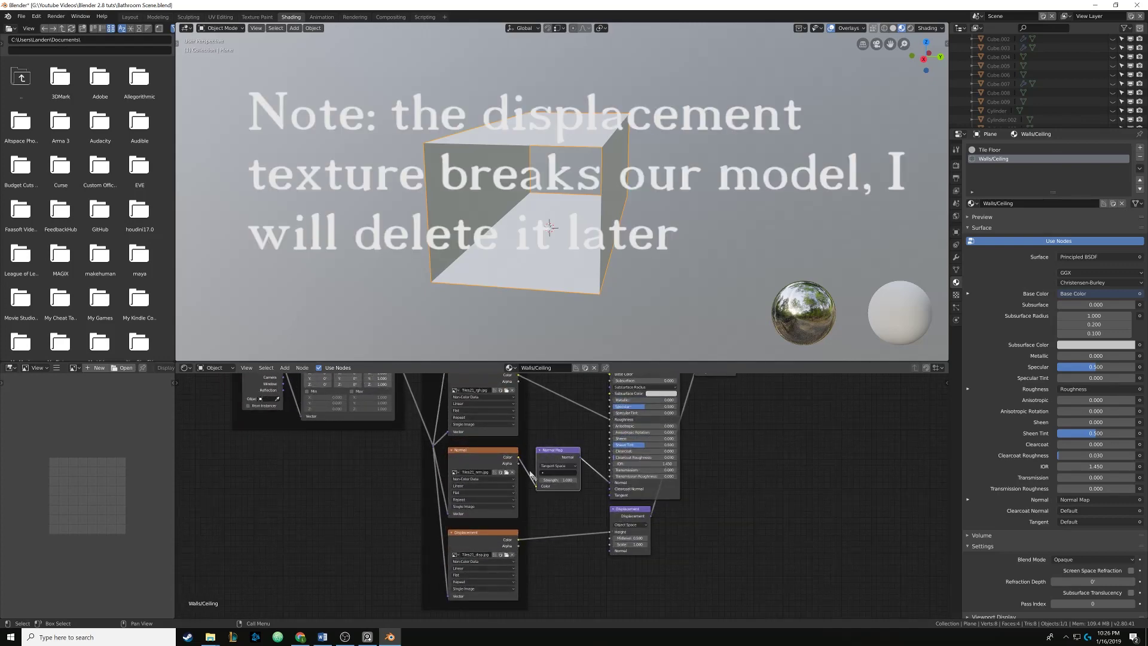
Check how the Roughness and Base Color texture nodes connect to the Principled BSDF
middle_drag(601, 465, 597, 513)
shift+scroll(598, 513, up, 2)
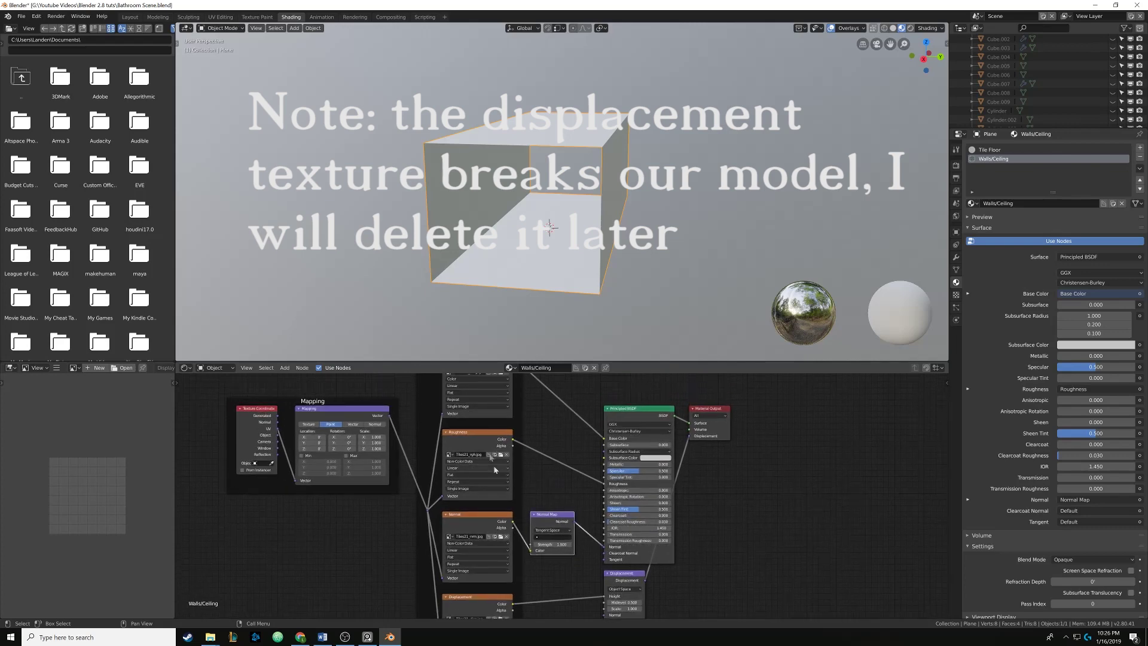
click(485, 435)
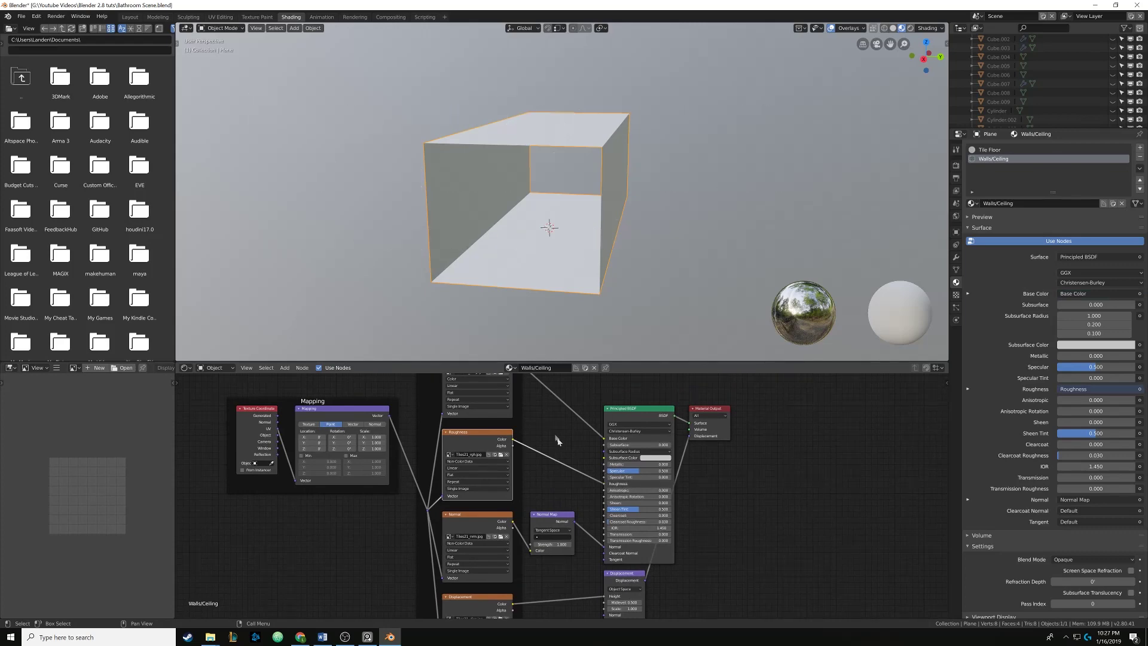
middle_drag(554, 437, 529, 479)
click(465, 412)
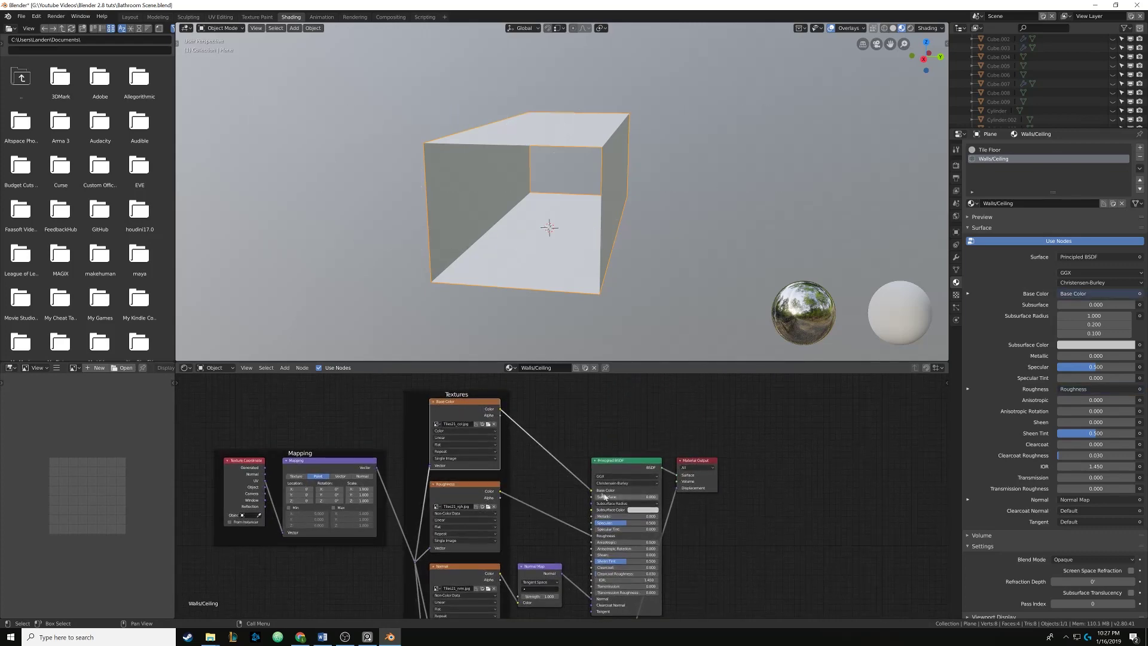
middle_drag(520, 495, 595, 482)
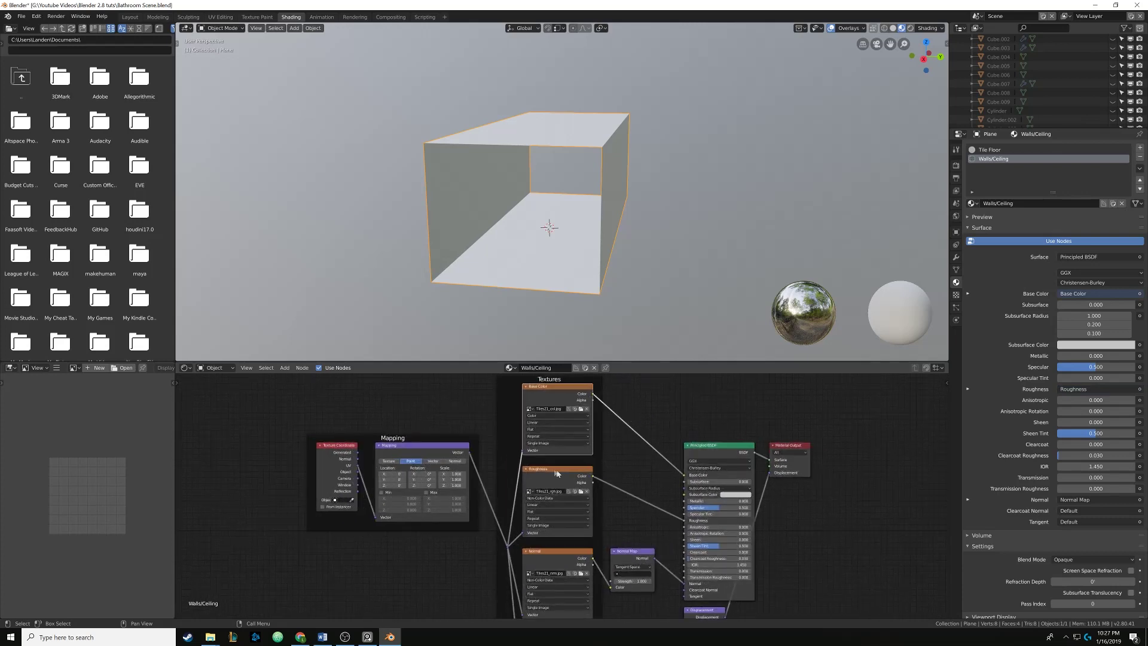
Examine the Mapping node, the room mesh in the viewport and the Principled BSDF's inputs
click(411, 453)
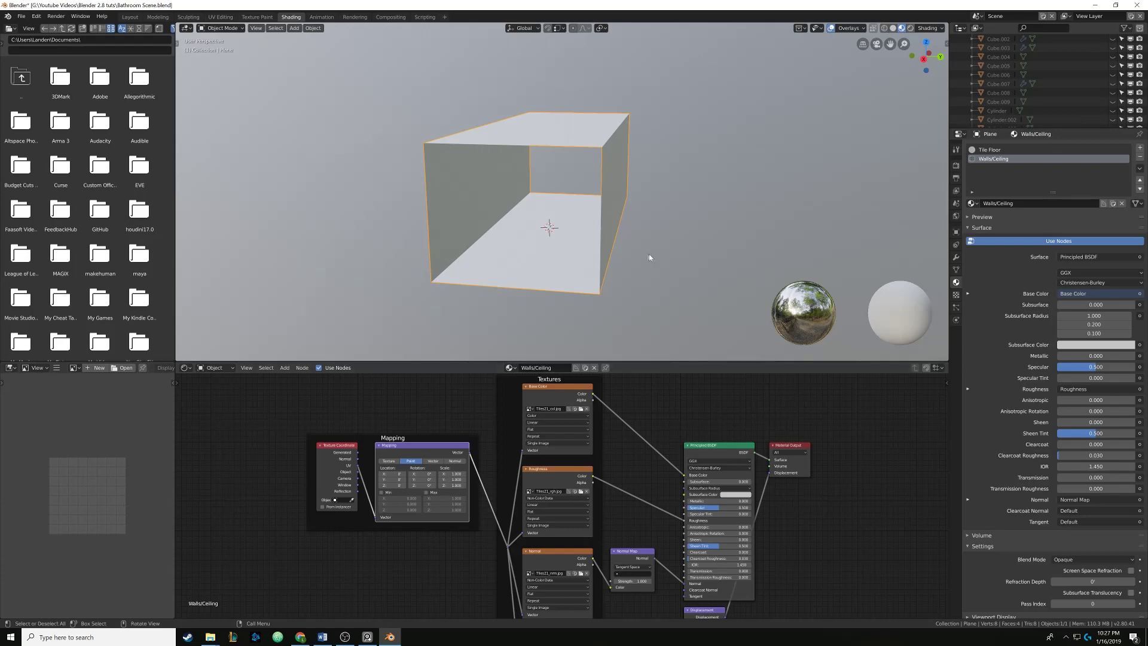
mouse_move(647, 253)
middle_down()
mouse_move(605, 253)
mouse_move(669, 258)
mouse_move(646, 263)
middle_up()
middle_drag(583, 303, 579, 301)
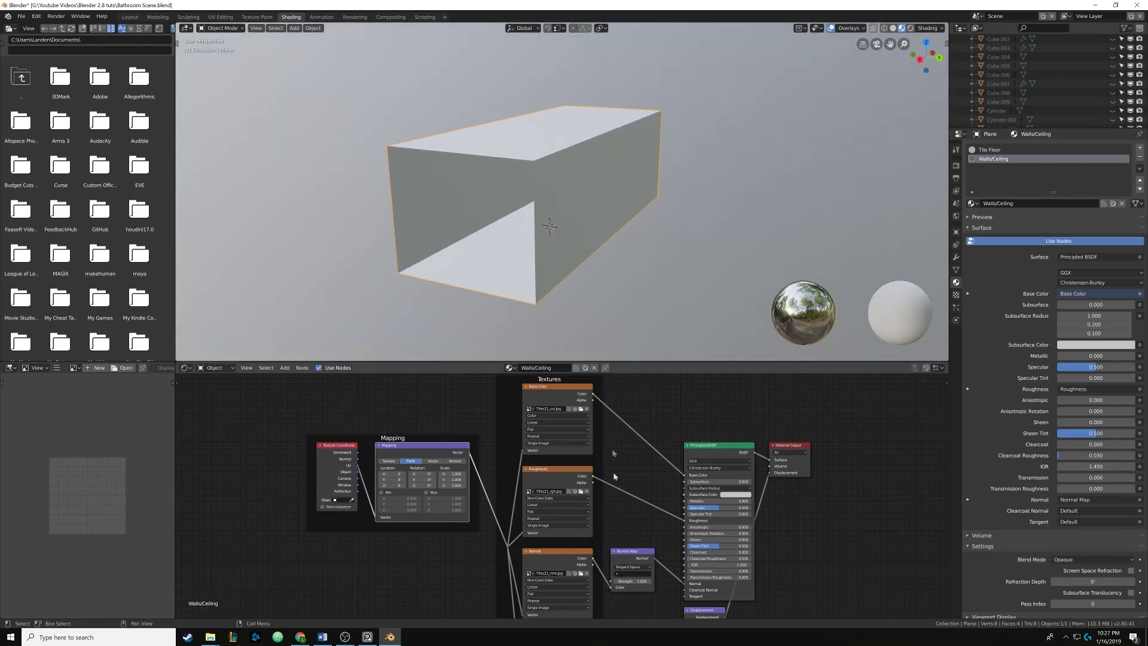
scroll(622, 460, down, 2)
scroll(621, 463, down, 5)
middle_drag(616, 479, 514, 455)
scroll(515, 456, up, 6)
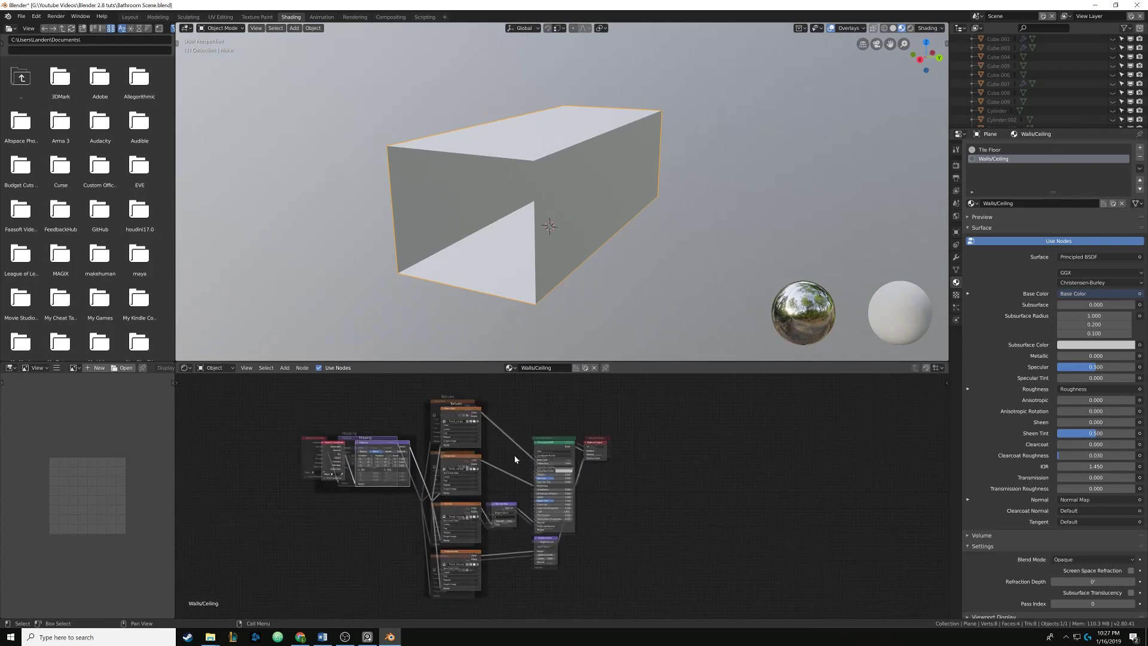
scroll(513, 459, up, 2)
click(536, 412)
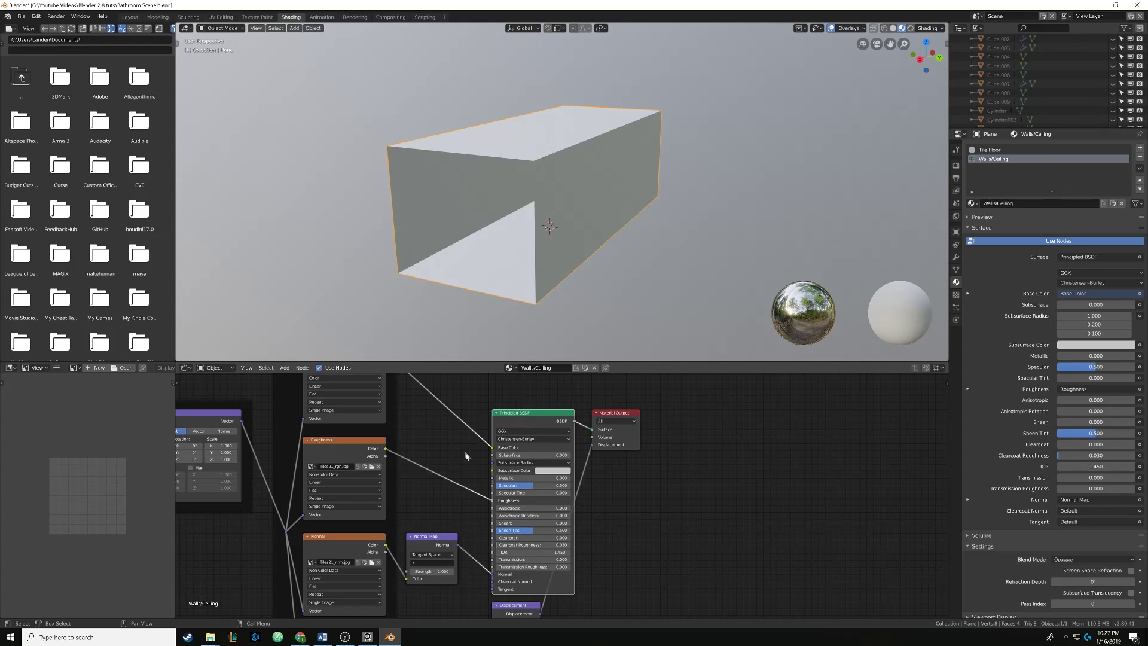
scroll(506, 453, down, 4)
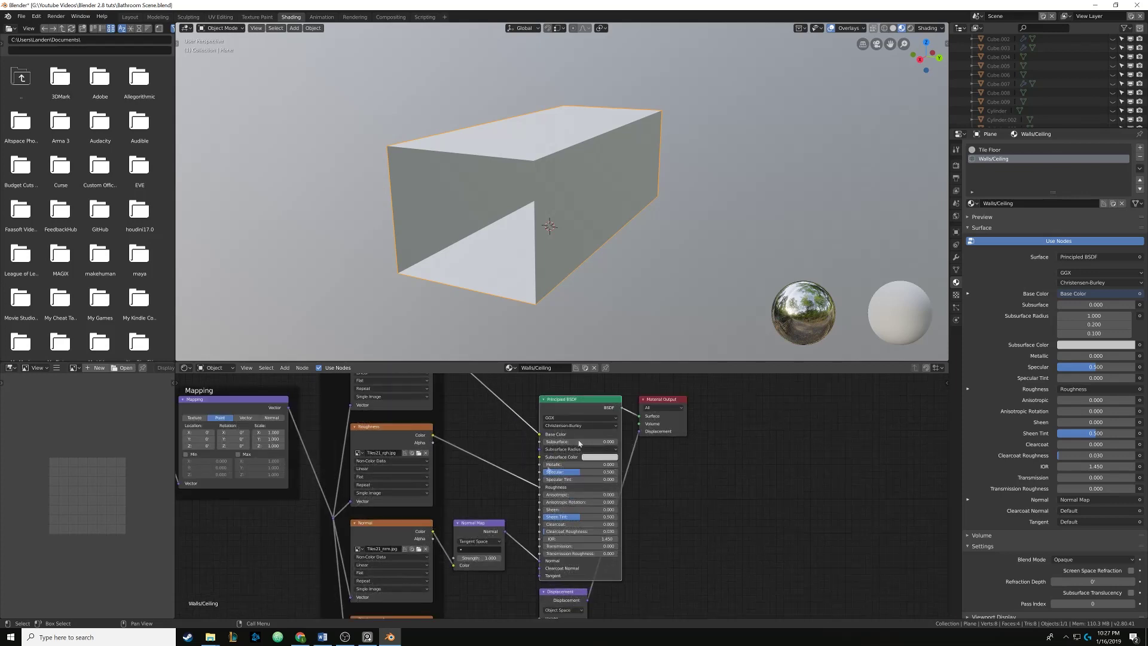
Unwrap all faces of the room mesh in Edit Mode and return to Object Mode
scroll(551, 470, down, 1)
middle_drag(538, 470, 560, 465)
middle_drag(548, 250, 555, 242)
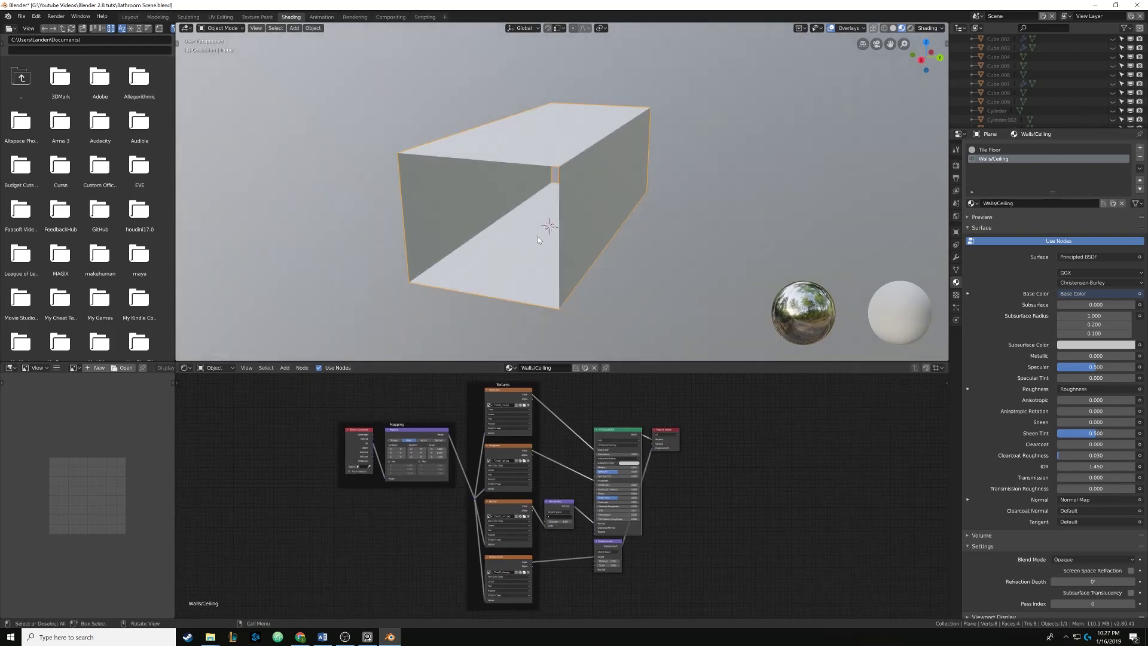
key(Tab)
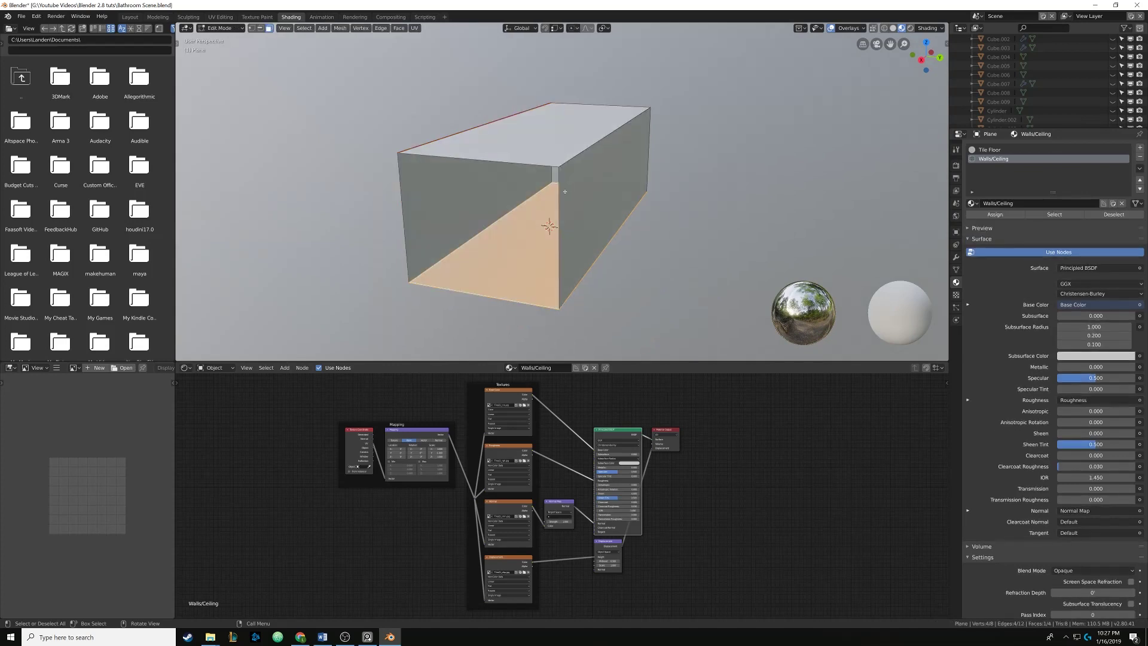
key(a)
middle_drag(568, 188, 595, 167)
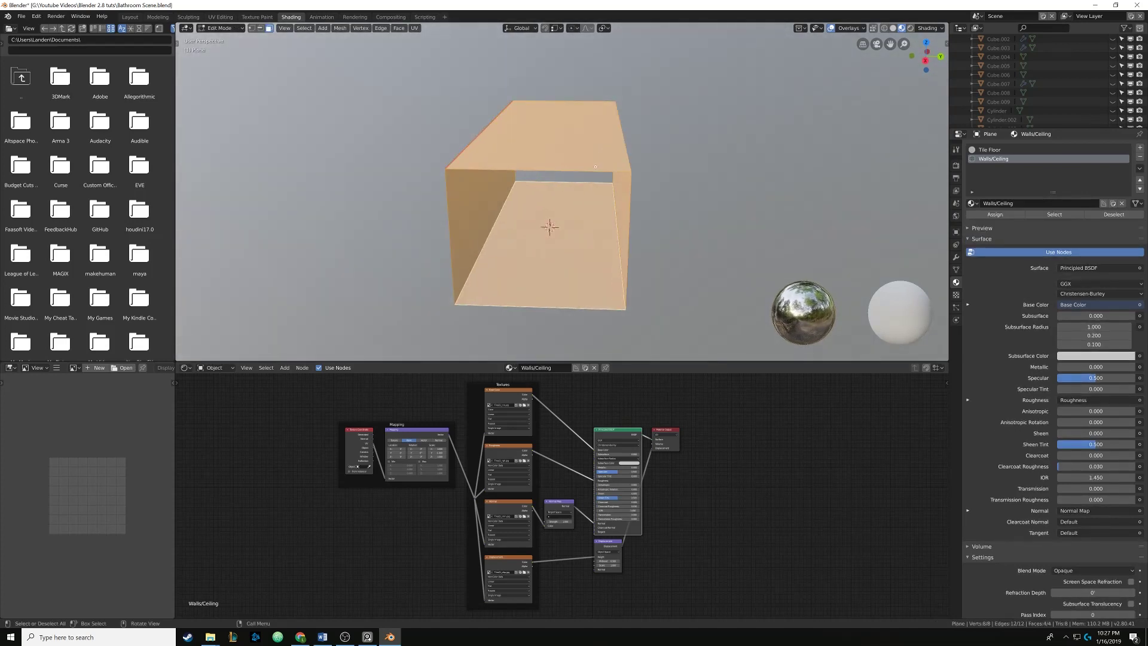
key(u)
click(596, 156)
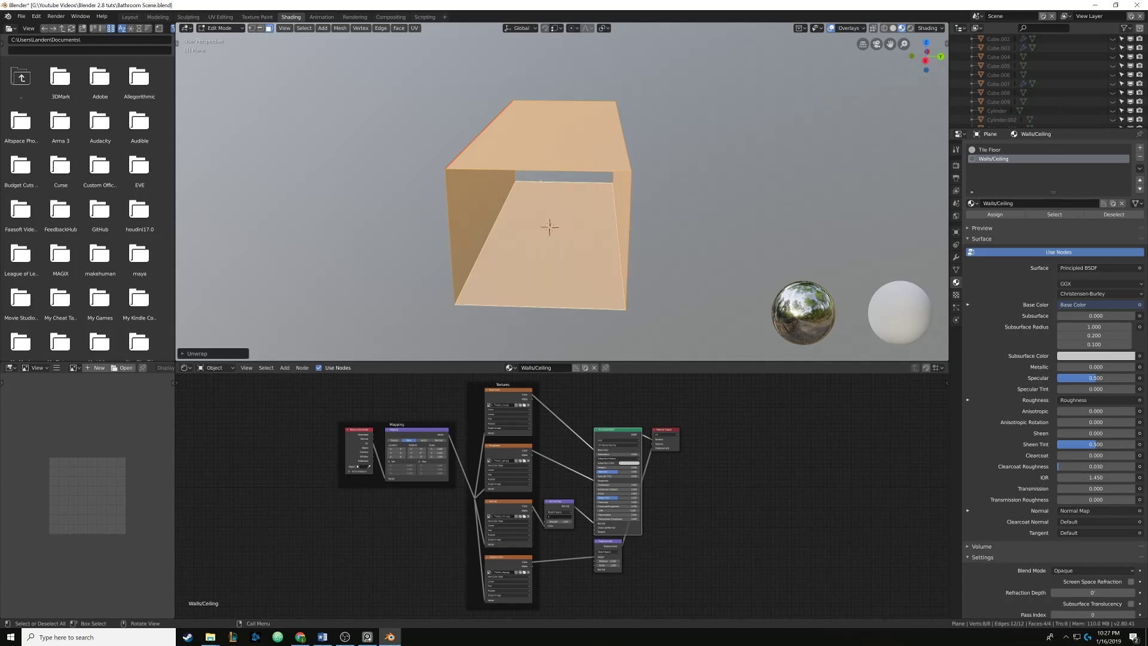
mouse_move(538, 182)
middle_down()
mouse_move(620, 182)
mouse_move(526, 180)
middle_up()
key(Tab)
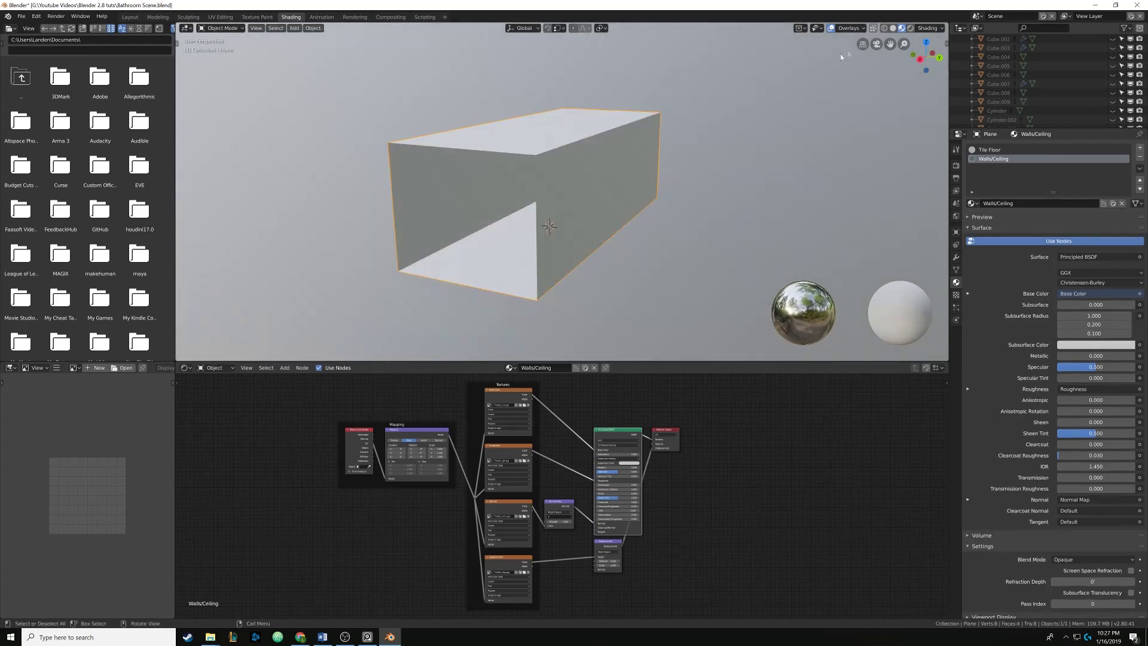
Display the viewport in solid shading and compare the node trees of the Tile Floor and Walls/Ceiling materials
click(884, 28)
click(894, 28)
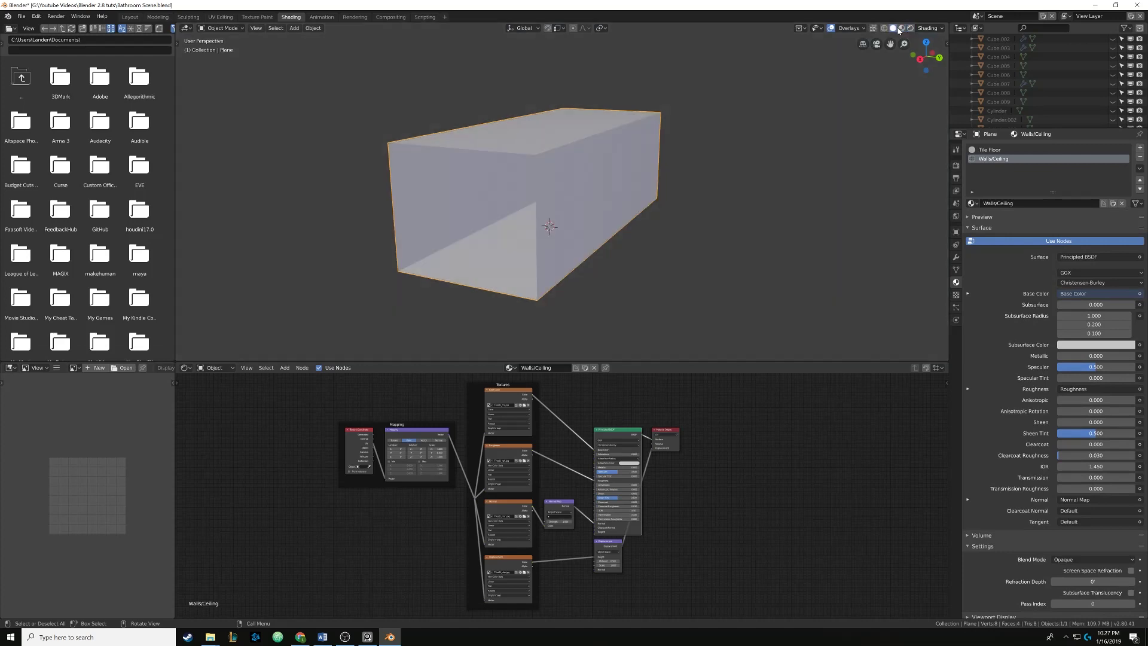
scroll(634, 413, up, 3)
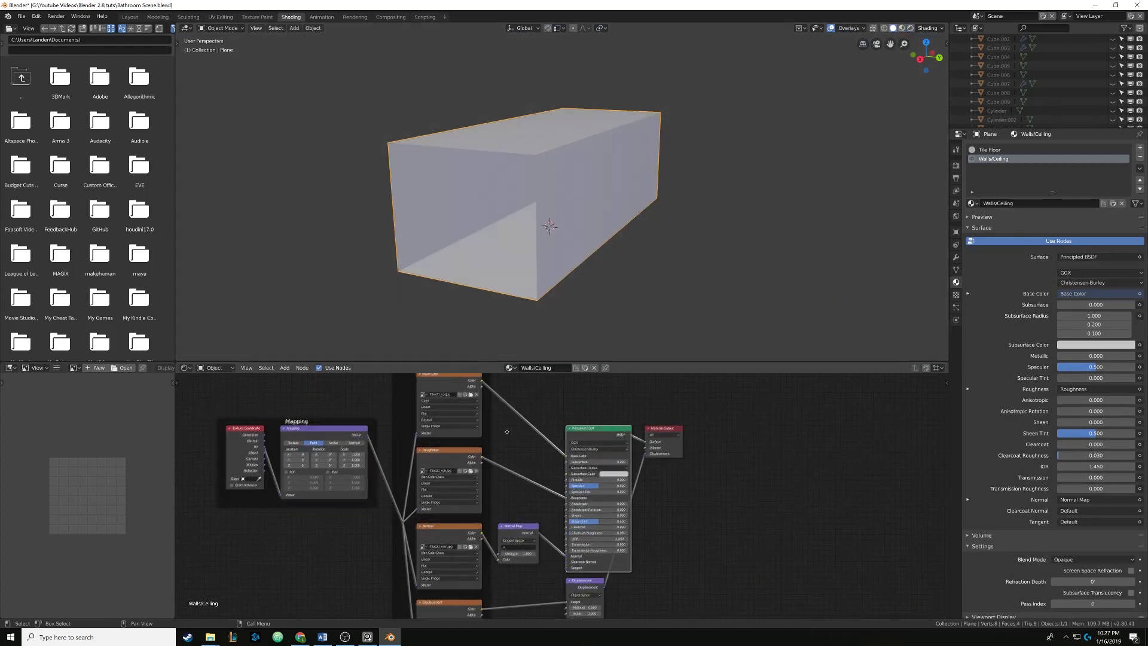
middle_drag(506, 432, 555, 449)
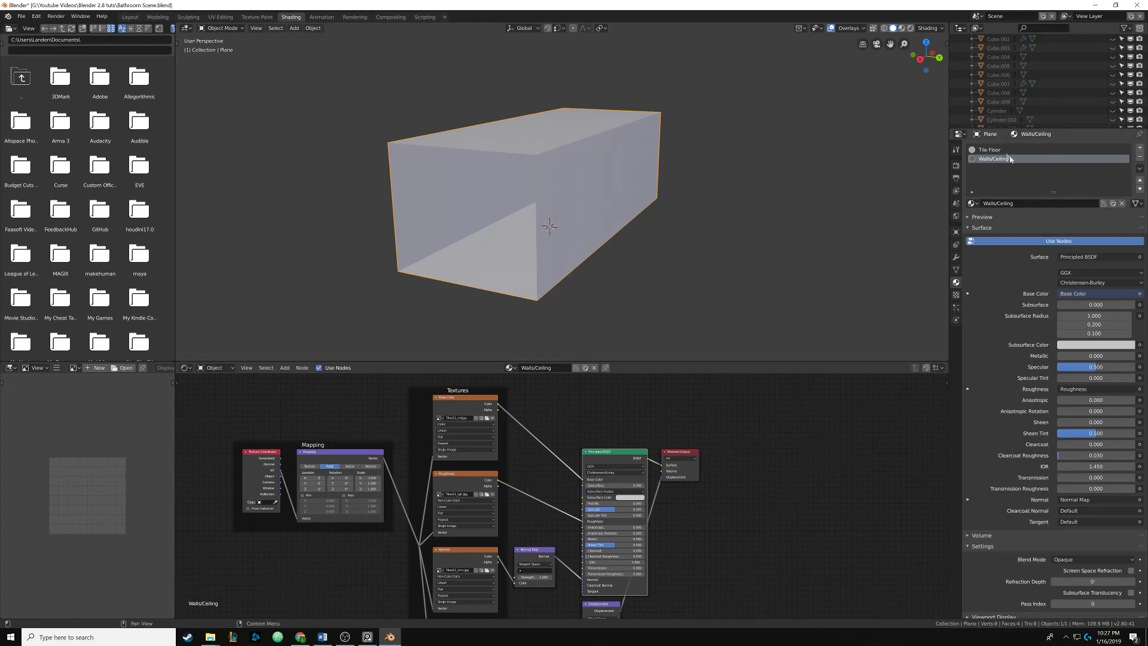
mouse_move(579, 212)
middle_down()
mouse_move(598, 213)
mouse_move(588, 212)
middle_up()
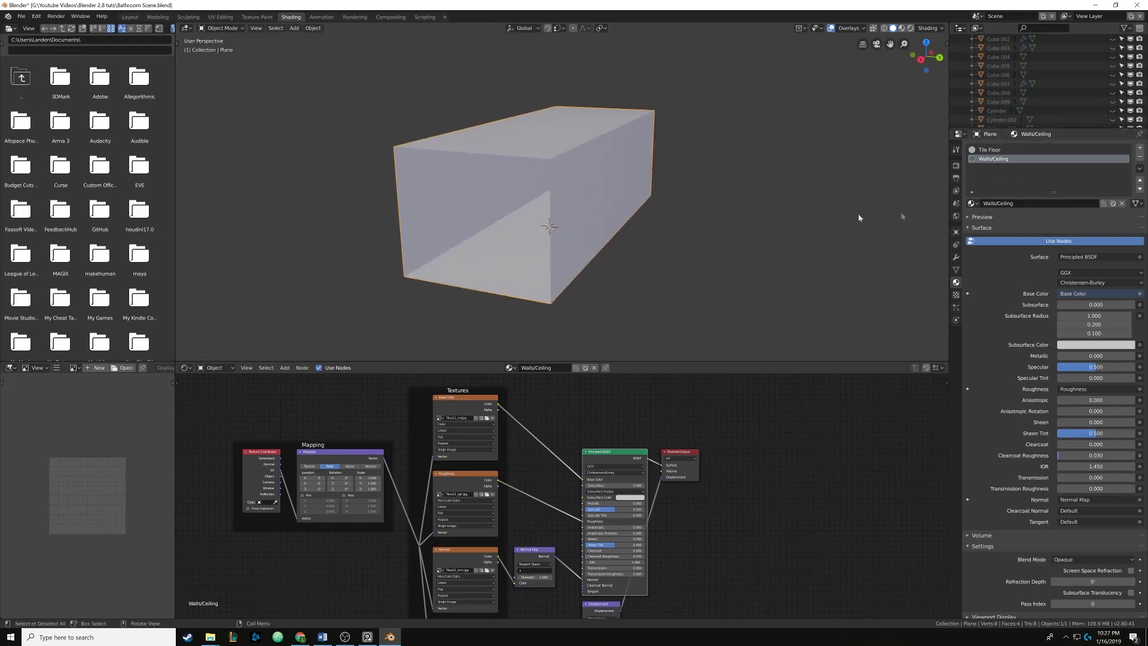
click(992, 149)
click(996, 159)
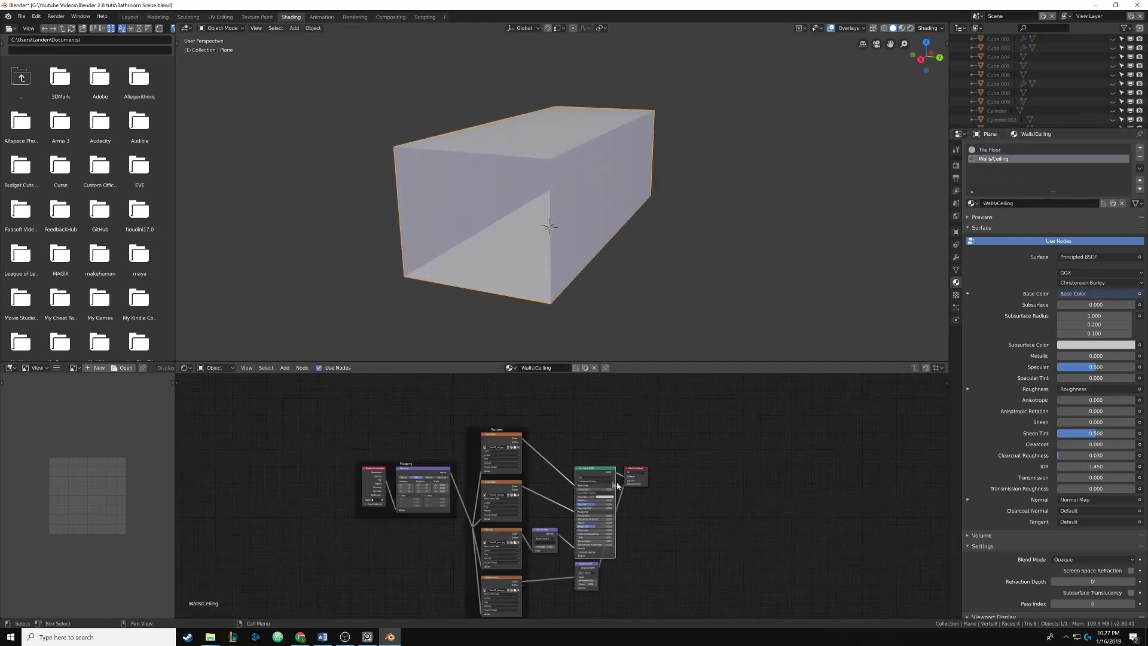
click(989, 150)
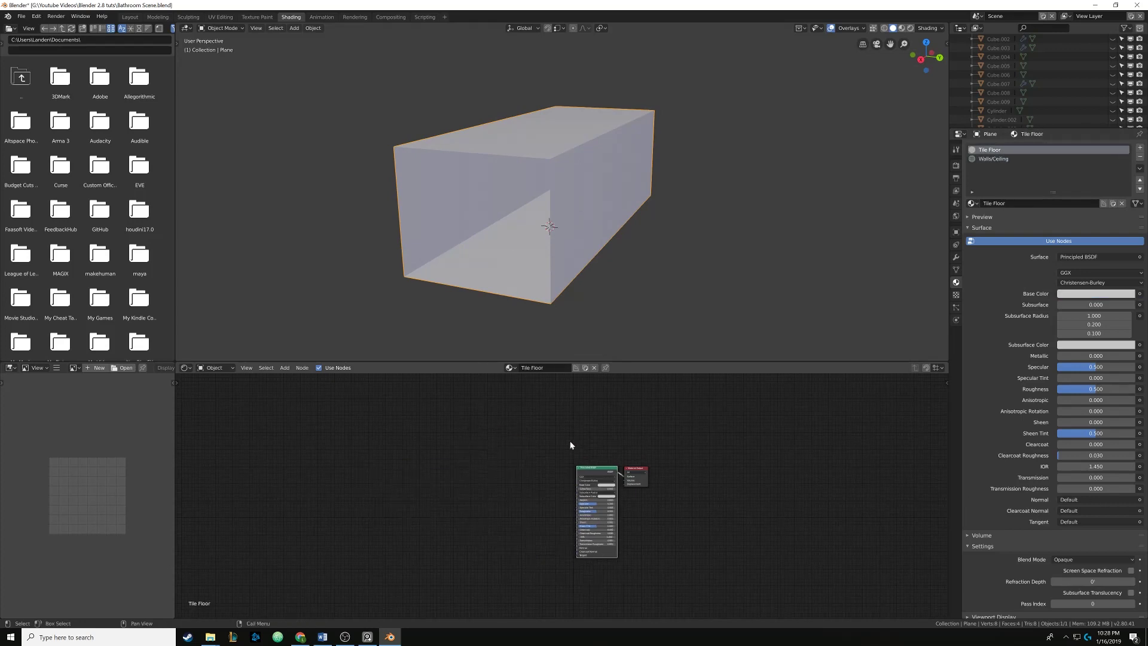
click(993, 159)
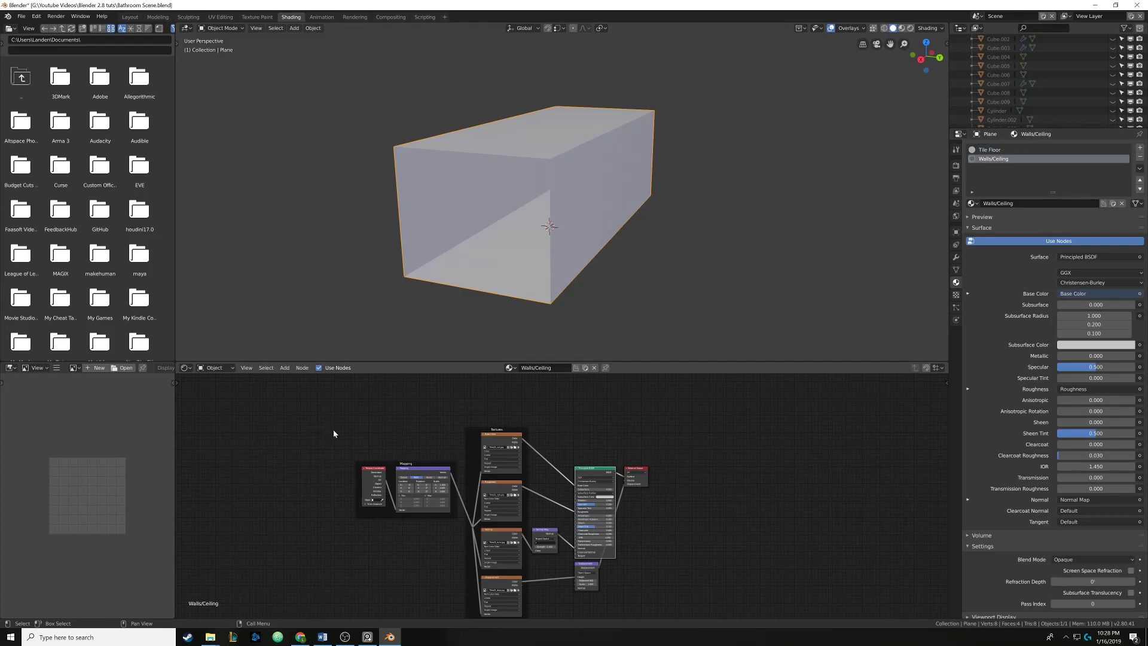
drag(328, 412, 565, 617)
key(x)
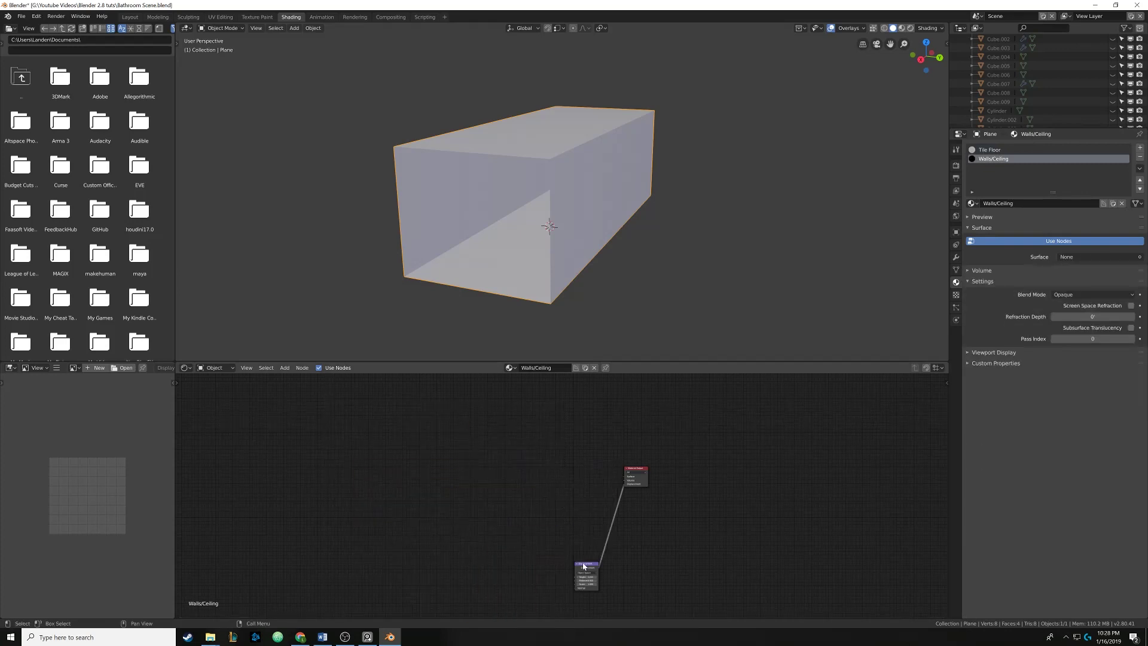
click(584, 565)
key(ctrl+z)
key(ctrl+z)
key(ctrl+z)
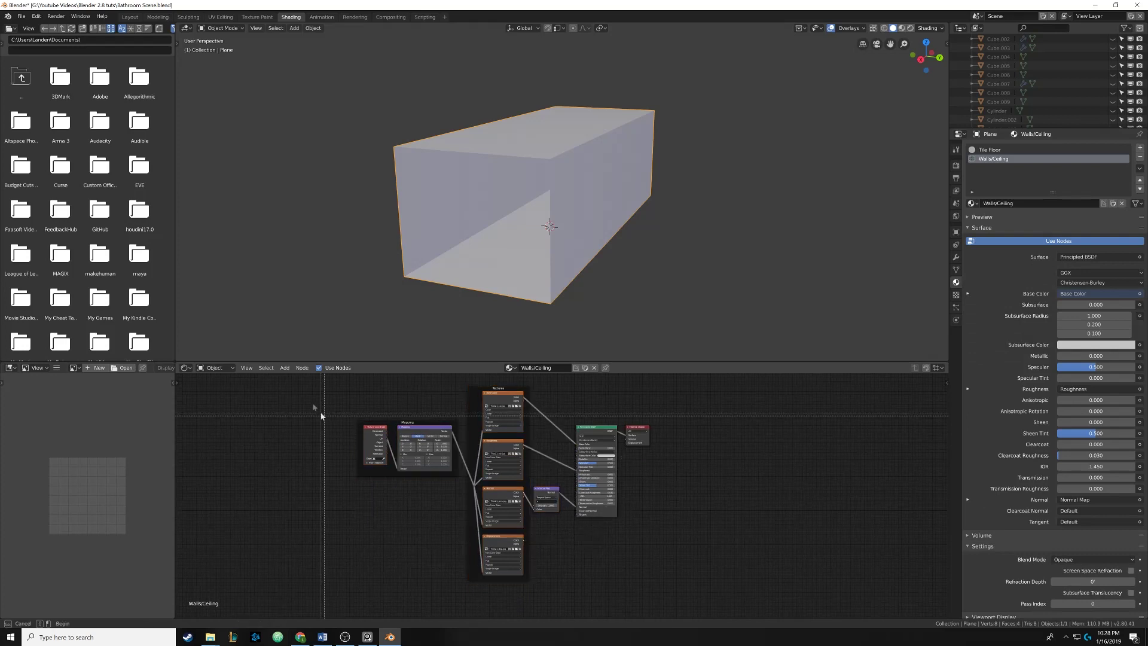
Delete the texture, mapping and normal map nodes from the Walls/Ceiling material, keeping only the Principled BSDF and Material Output
drag(311, 391, 562, 595)
key(x)
click(499, 394)
key(x)
middle_drag(526, 418, 520, 442)
Build the Principled texture setup in the Tile Floor material from the Tiles21 col, disp, nrm and rgh images
click(994, 150)
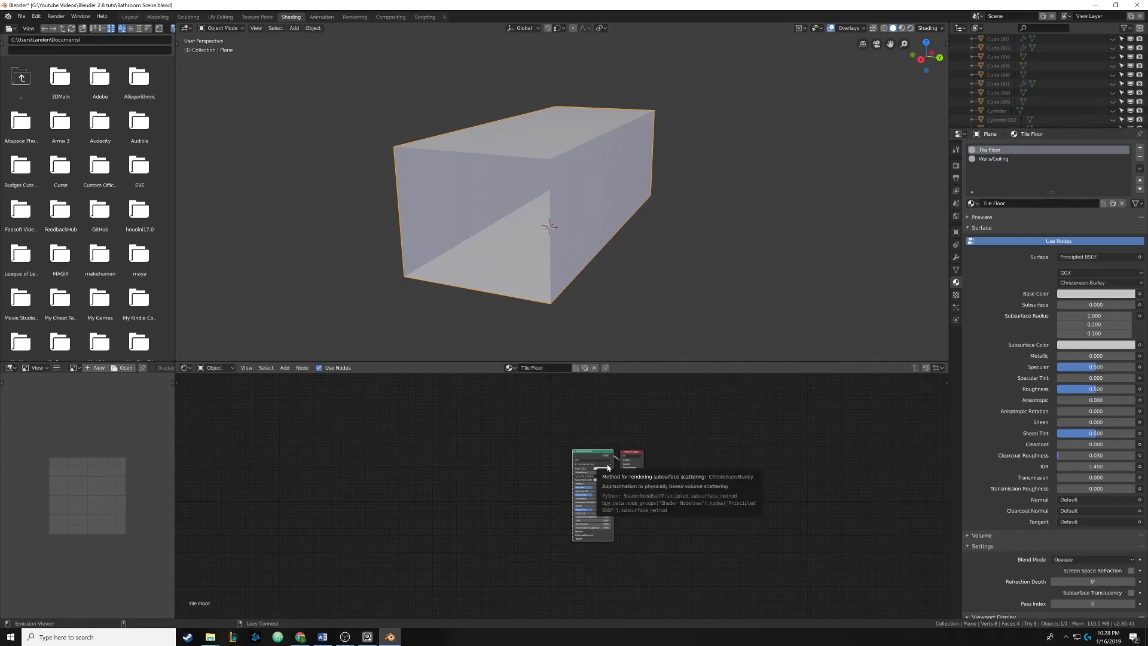
key(ctrl+shift+t)
click(163, 142)
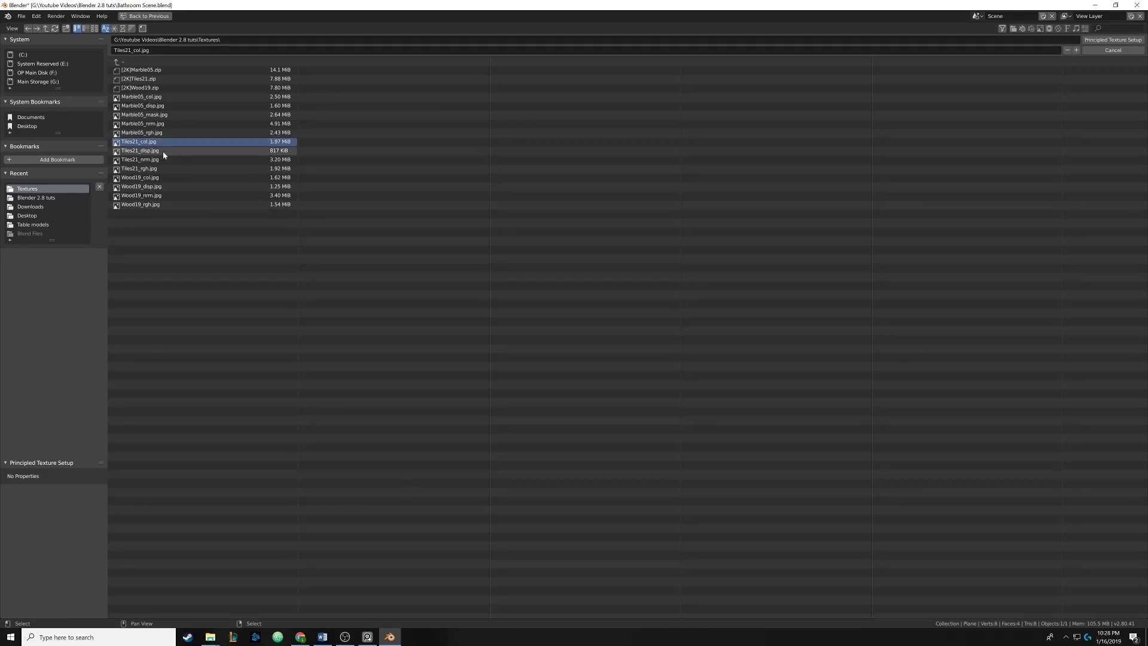
drag(163, 155, 170, 170)
click(1109, 39)
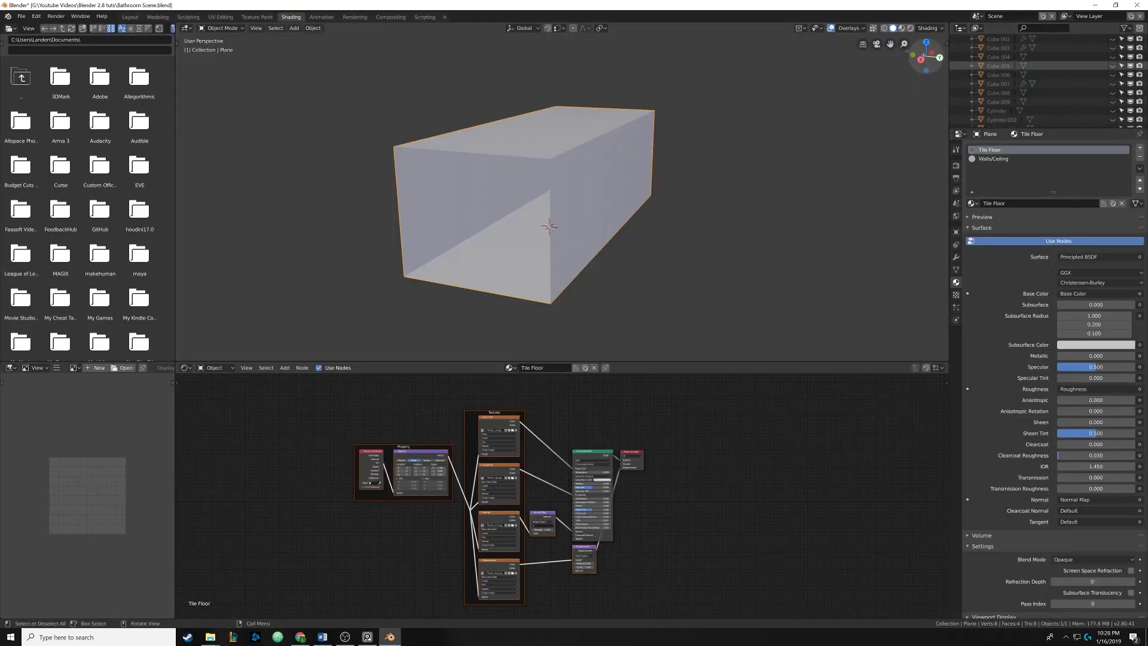
Switch the viewport to LookDev shading and inspect the tile texture on the room's floor and walls
click(902, 28)
scroll(513, 265, up, 5)
middle_drag(513, 261, 519, 255)
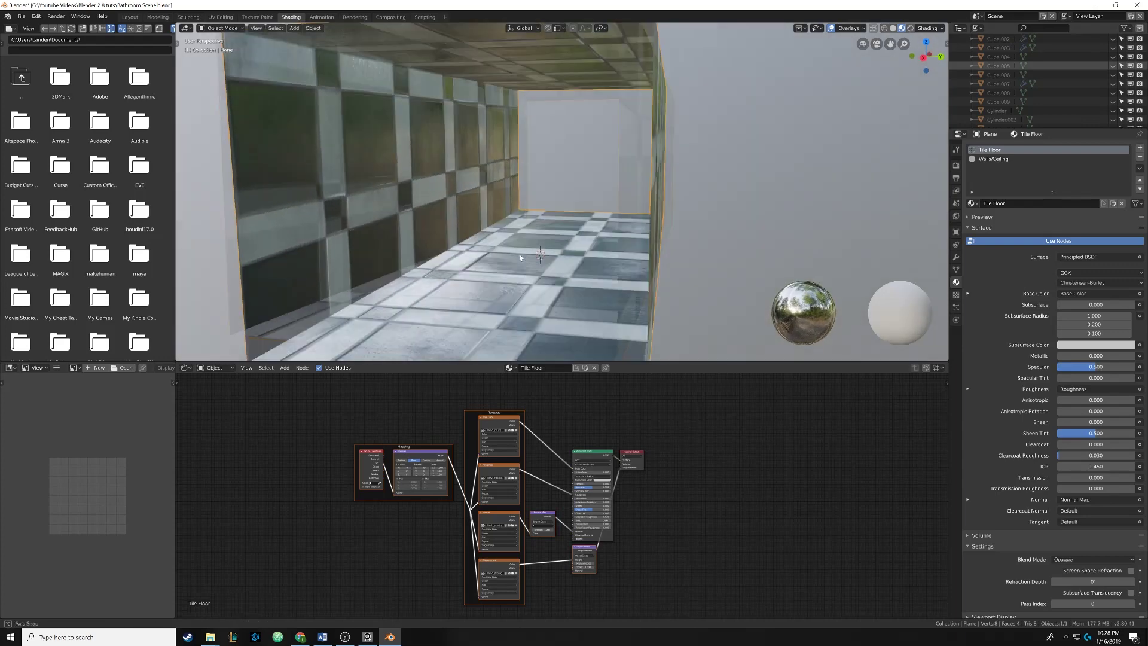
scroll(519, 254, down, 4)
scroll(519, 255, up, 4)
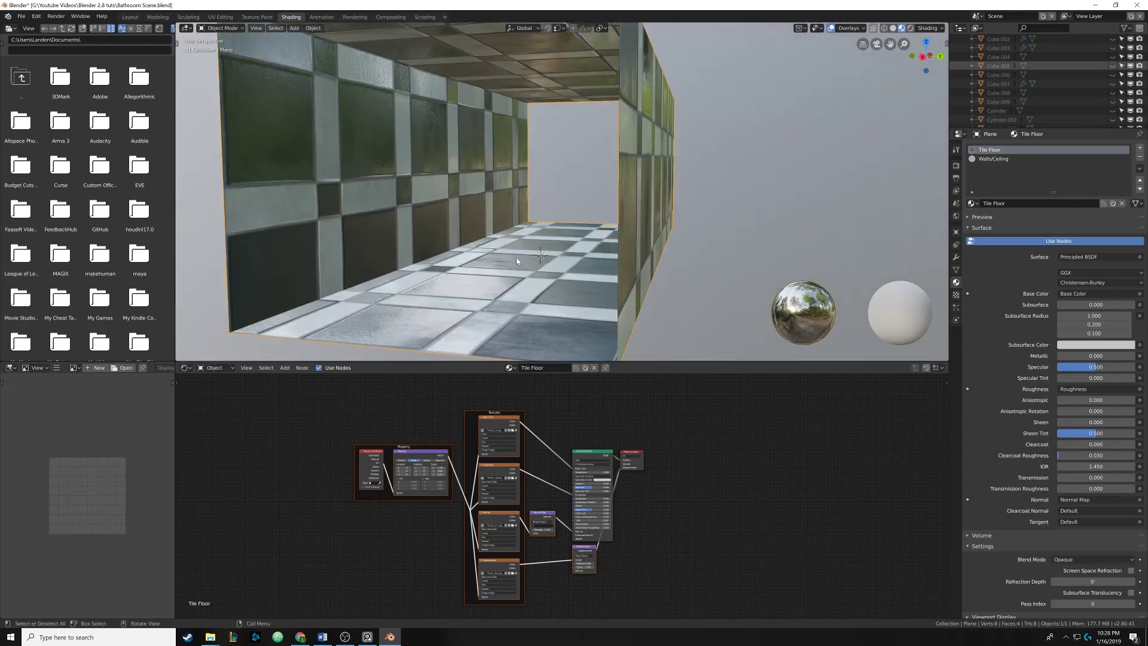
middle_drag(517, 260, 520, 285)
scroll(519, 281, down, 5)
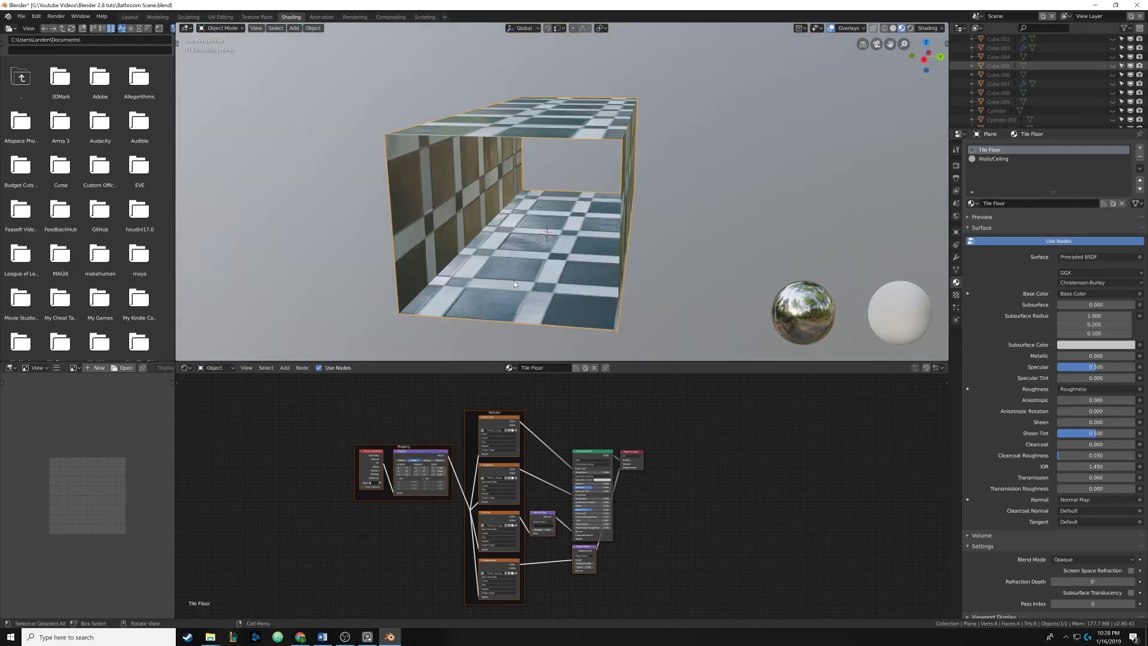
Set the Tile Floor Mapping node's scale to 3 on X, Y and Z
scroll(403, 510, up, 2)
scroll(402, 510, up, 4)
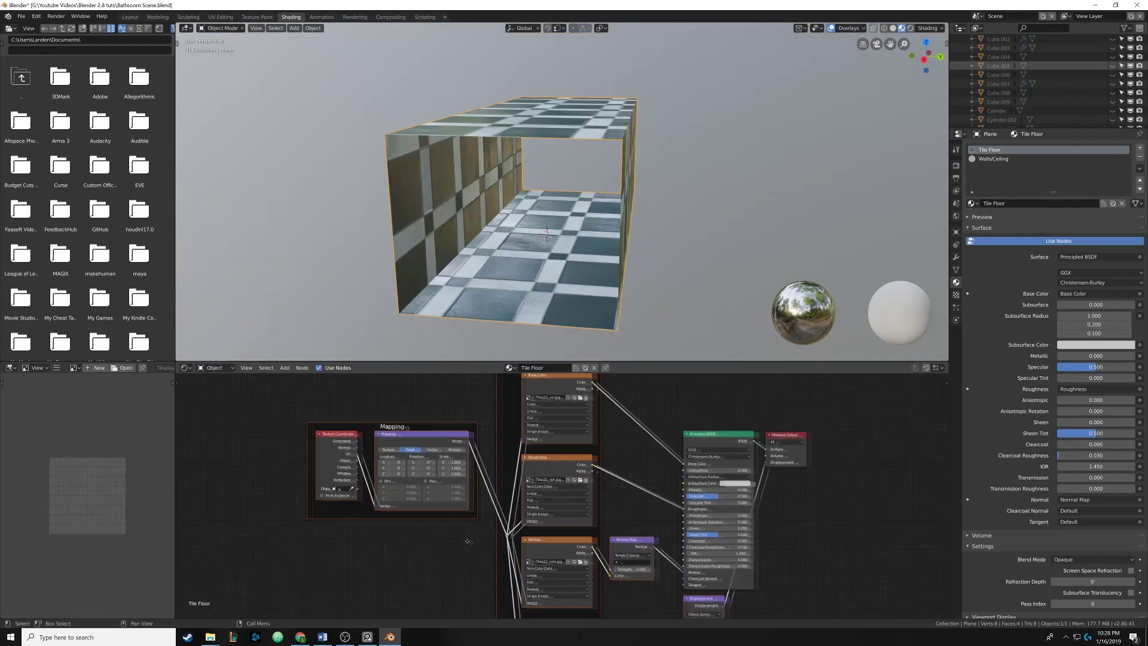
drag(483, 455, 586, 455)
click(483, 454)
text(3)
key(Return)
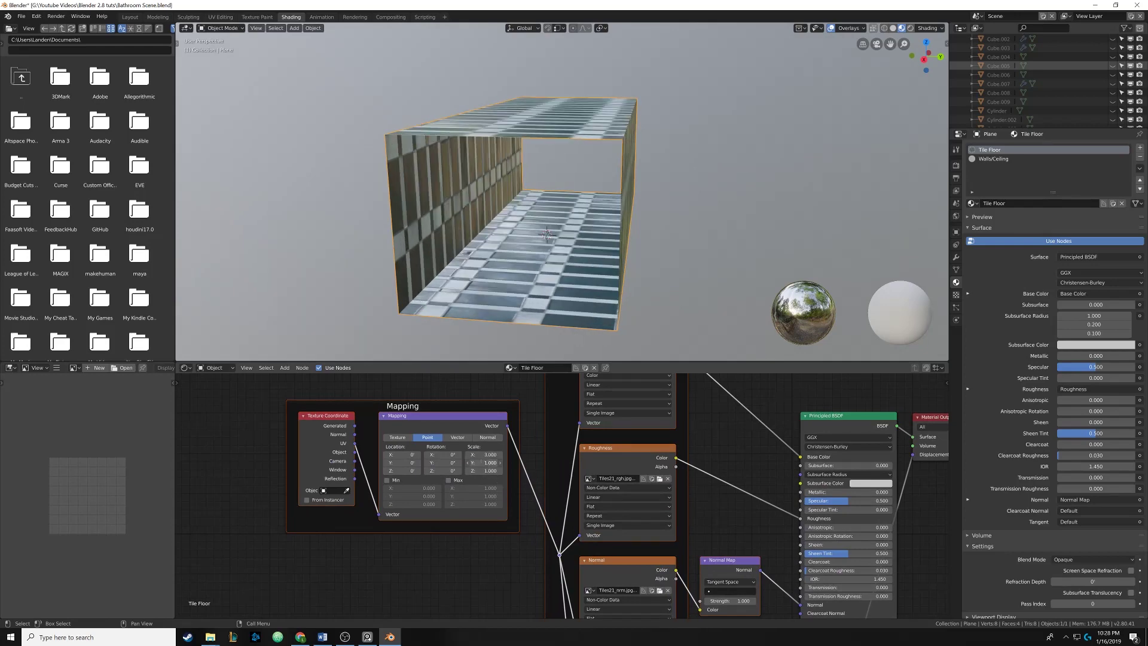
click(487, 463)
text(3)
key(Return)
click(485, 470)
text(3)
key(Return)
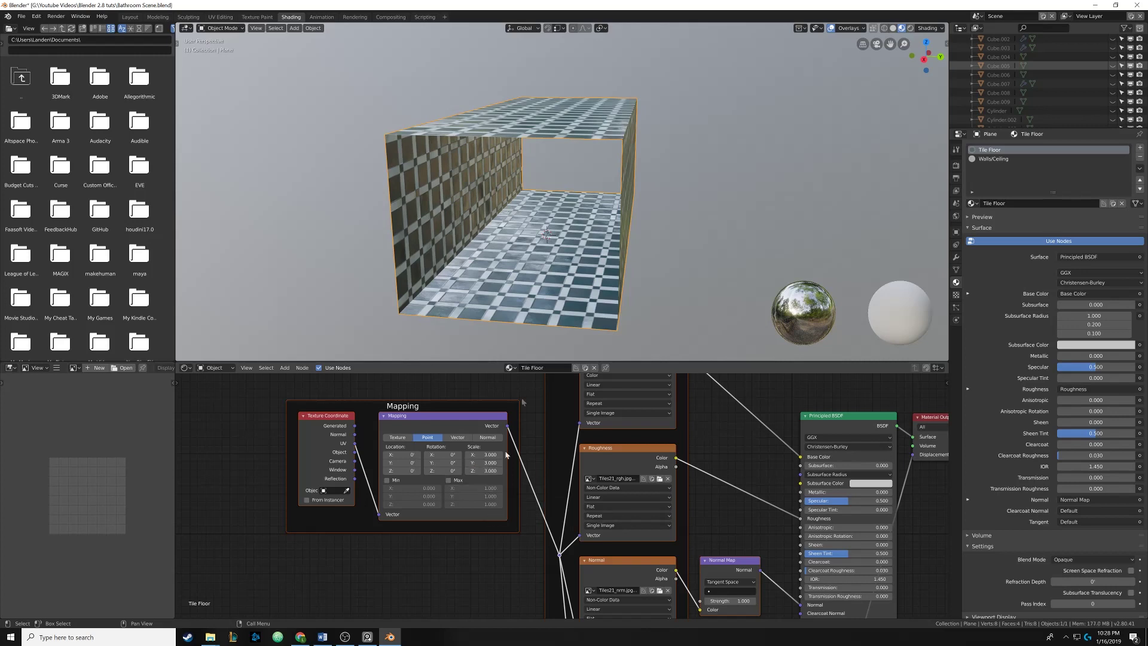
Raise the Tile Floor Mapping node's scale to 5 on all three axes and check the tiling
click(485, 454)
text(5)
key(Return)
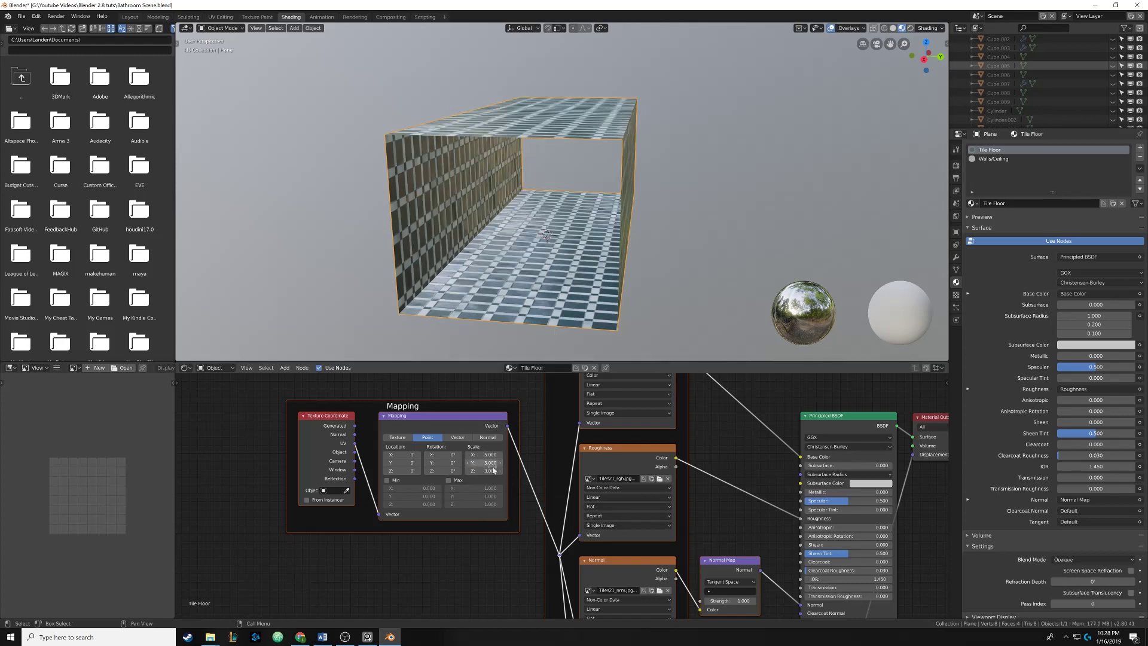
click(490, 462)
text(5)
key(Return)
click(491, 472)
text(5)
key(Return)
middle_drag(526, 281, 552, 302)
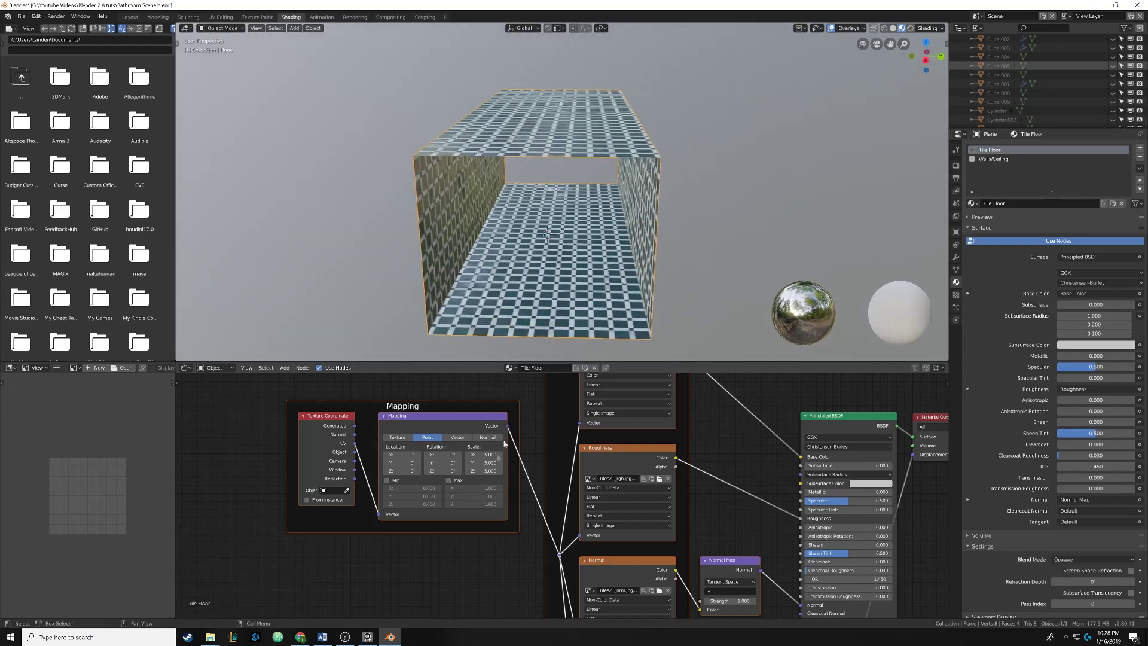
Set the Tile Floor Mapping node's X, Y and Z scale to 7 and inspect the tile size in the room
click(487, 455)
text(7)
key(Return)
click(486, 462)
text(7)
key(Return)
click(487, 471)
text(7)
key(Return)
middle_drag(622, 287, 576, 130)
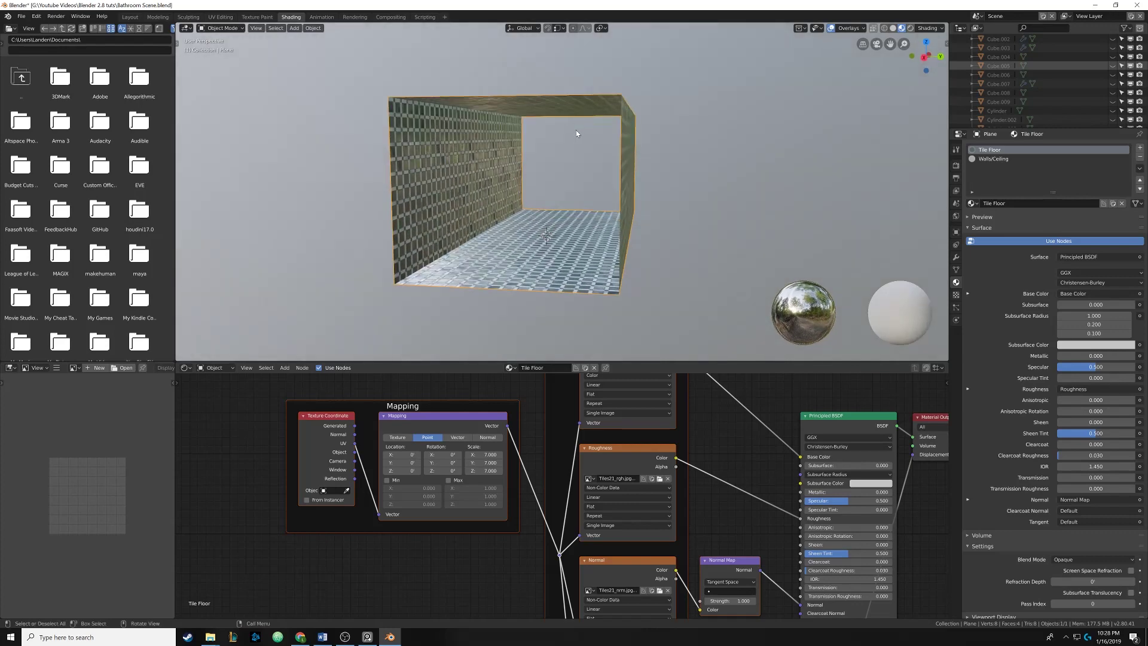
Assign the Walls/Ceiling material to the two side walls and the ceiling face of the room mesh
click(997, 160)
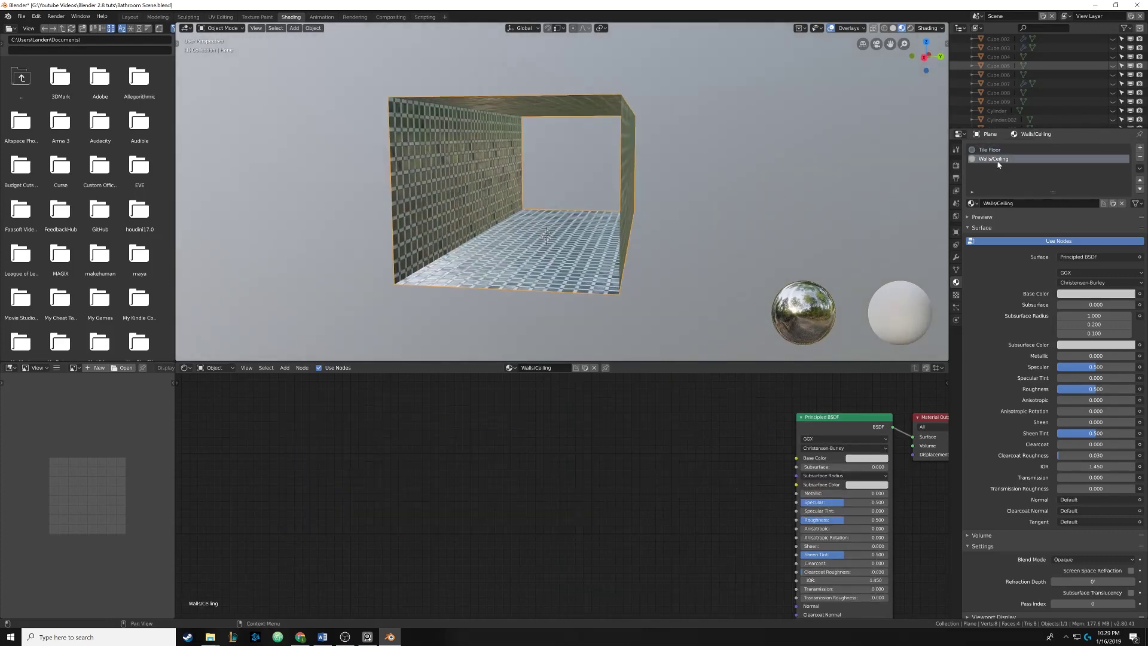
key(Tab)
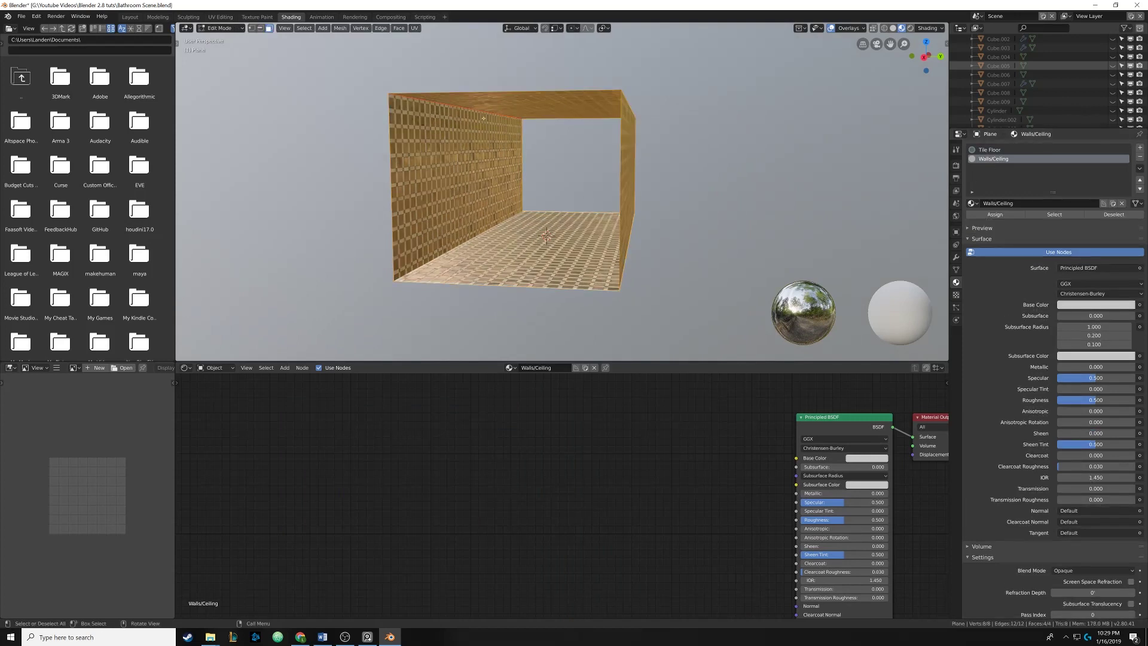
middle_drag(484, 119, 475, 117)
click(451, 153)
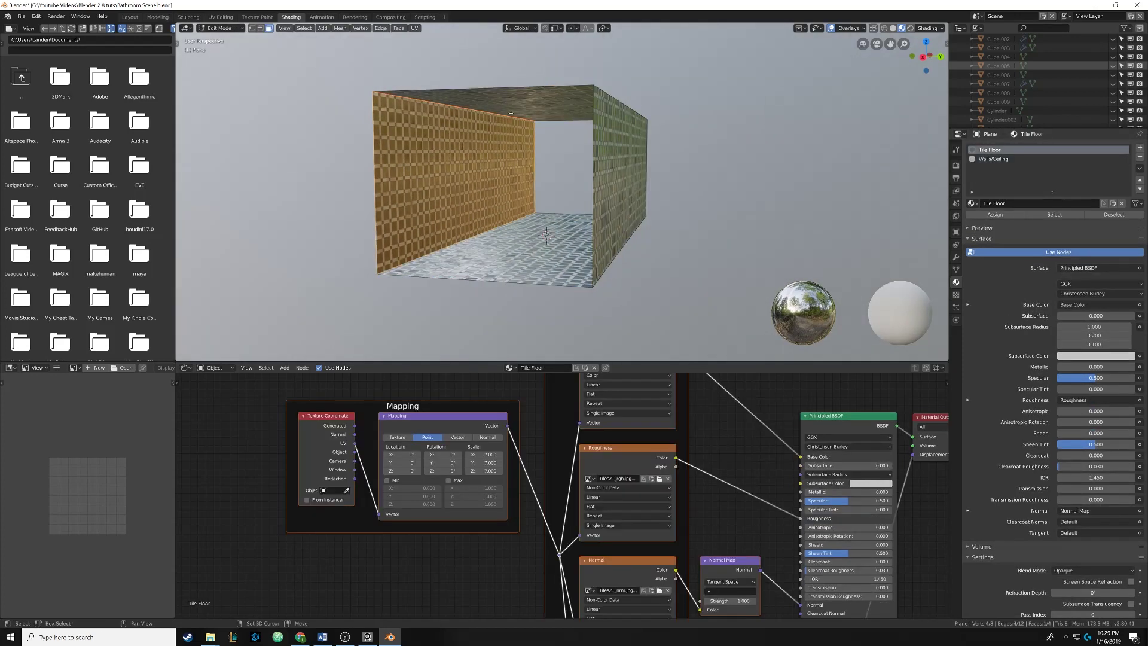
shift+click(515, 103)
shift+click(608, 143)
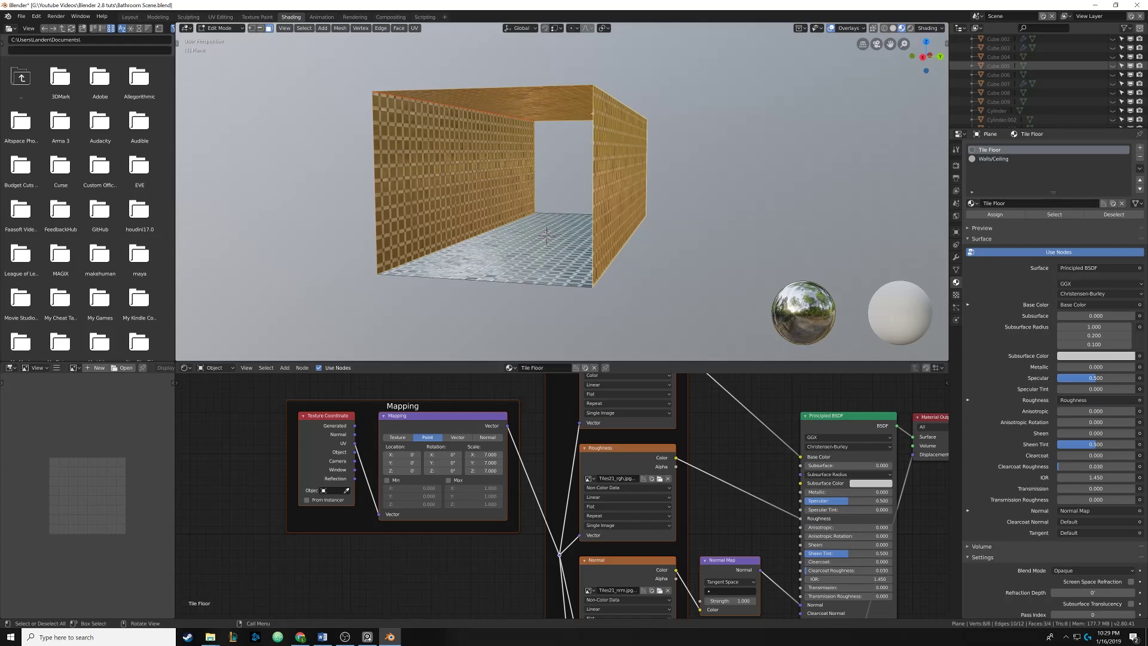
click(996, 158)
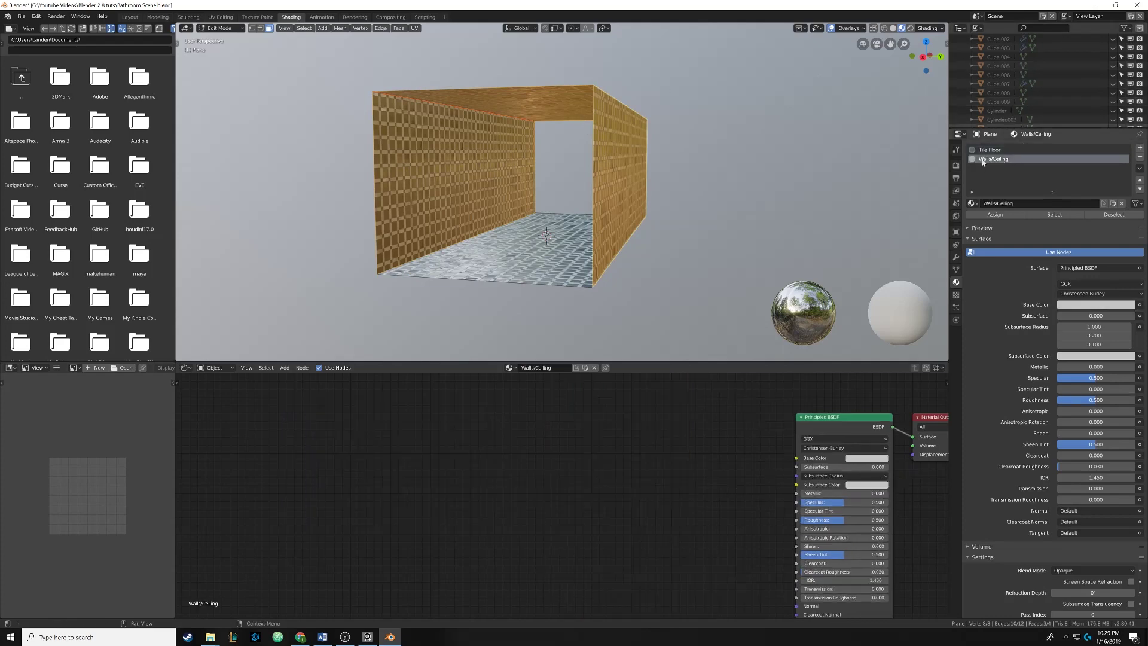
click(995, 214)
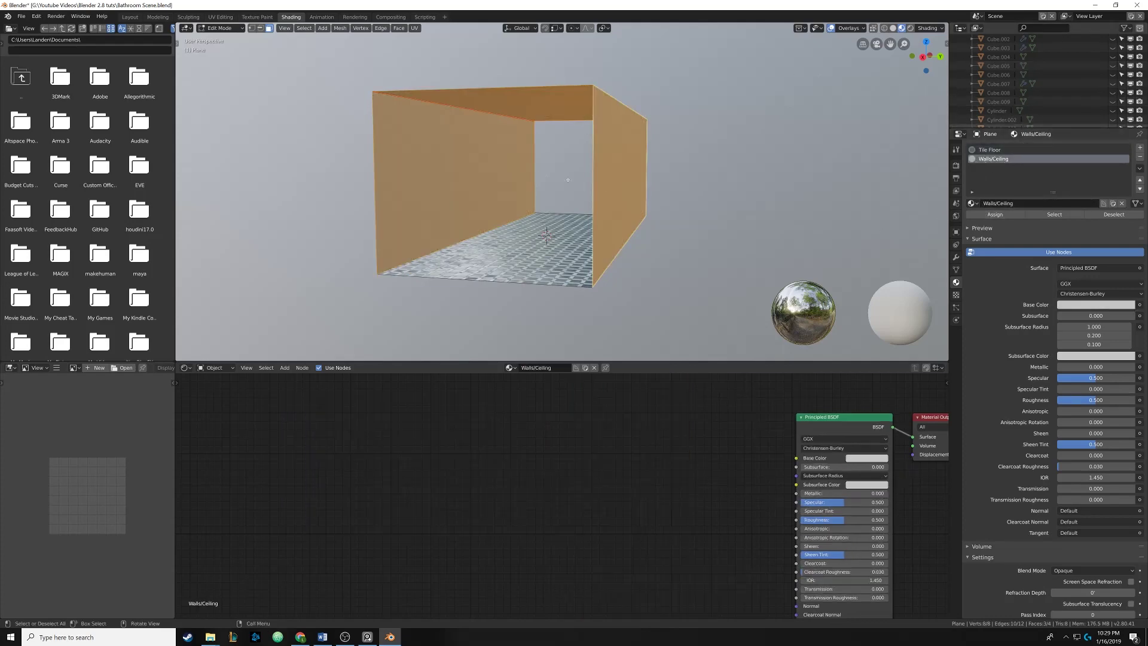
mouse_move(546, 176)
middle_down()
mouse_move(556, 172)
mouse_move(547, 159)
middle_up()
Review the node trees of both materials, ending on Walls/Ceiling
middle_drag(717, 465, 579, 441)
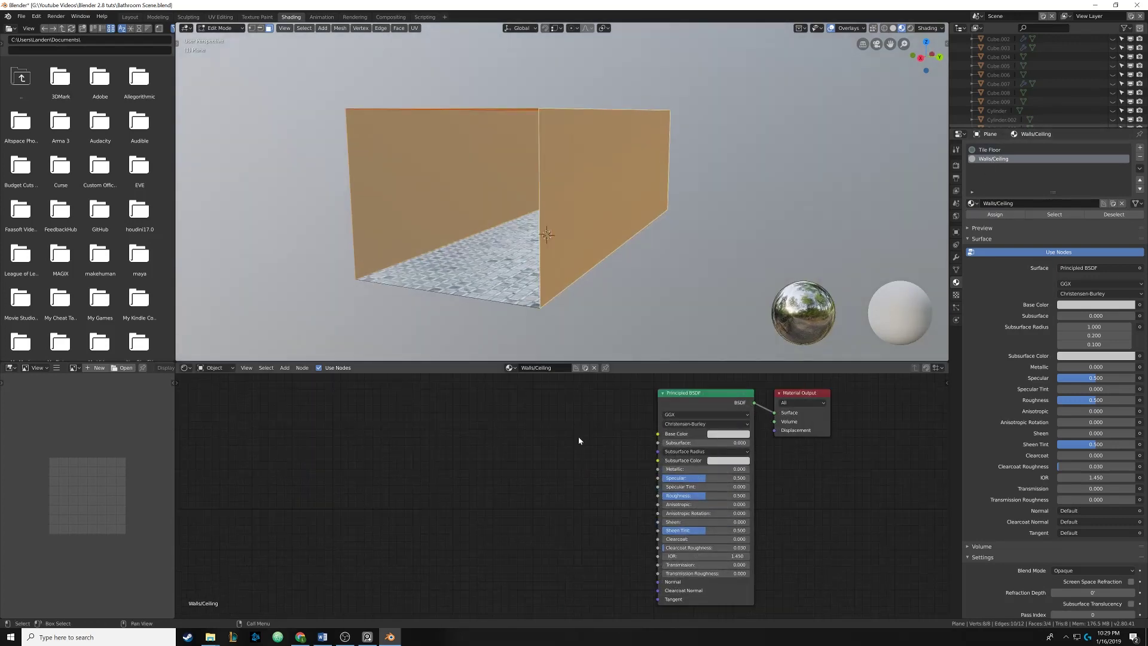
scroll(579, 440, down, 2)
click(999, 150)
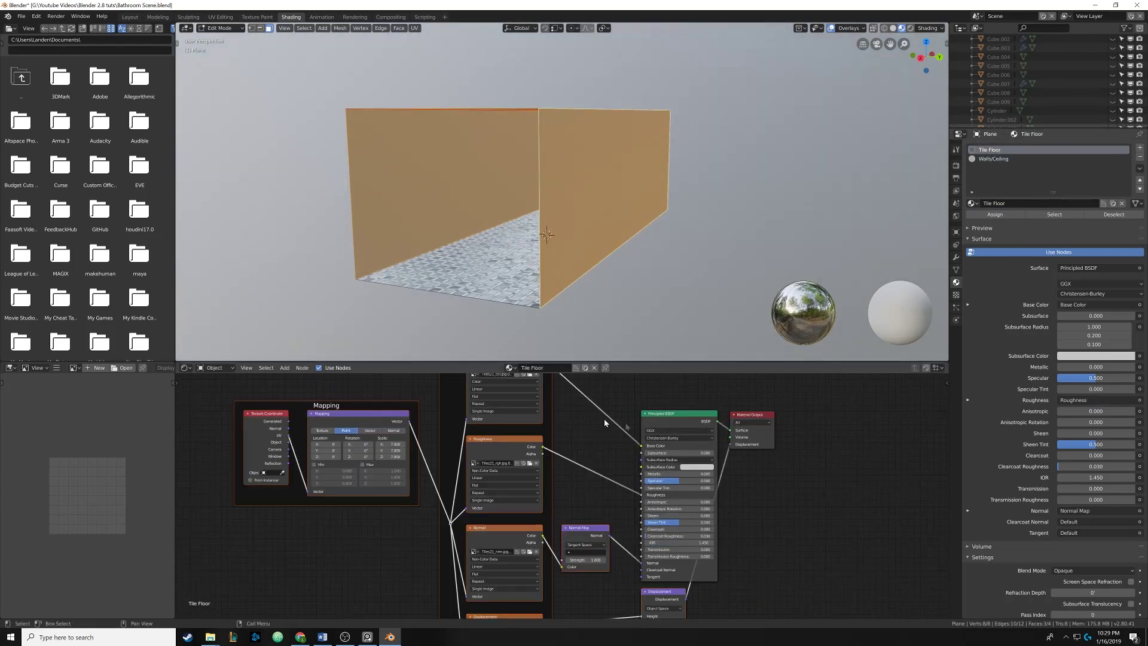
click(995, 159)
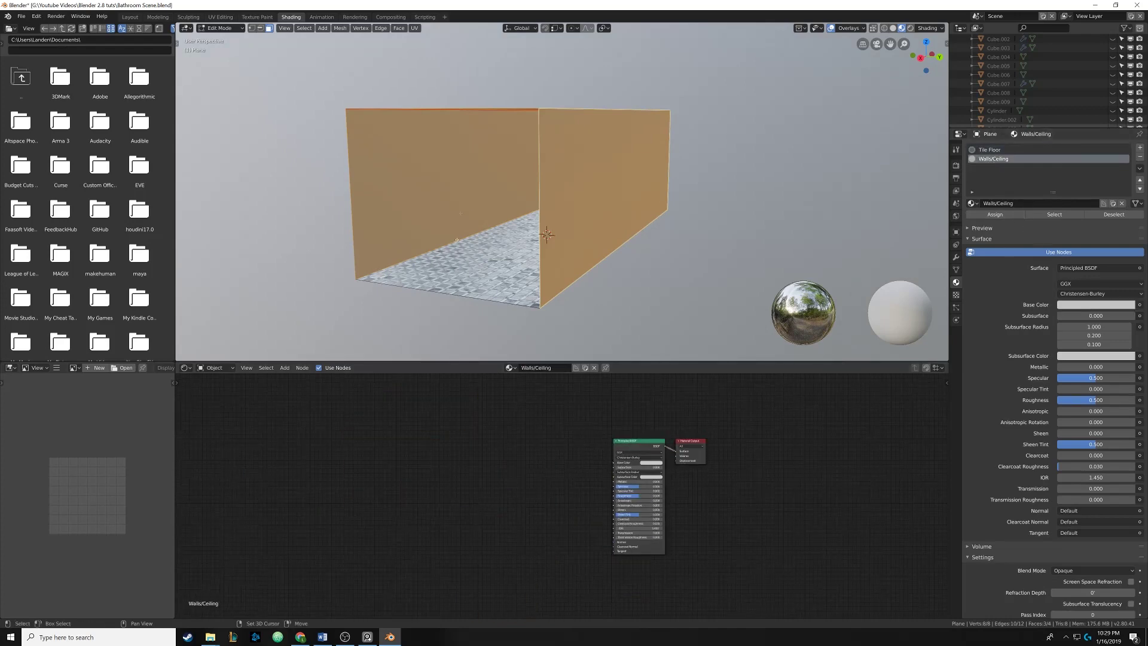
Inspect the material assignments on the room's walls, ceiling and floor, and return to Object Mode
middle_drag(538, 191, 504, 206)
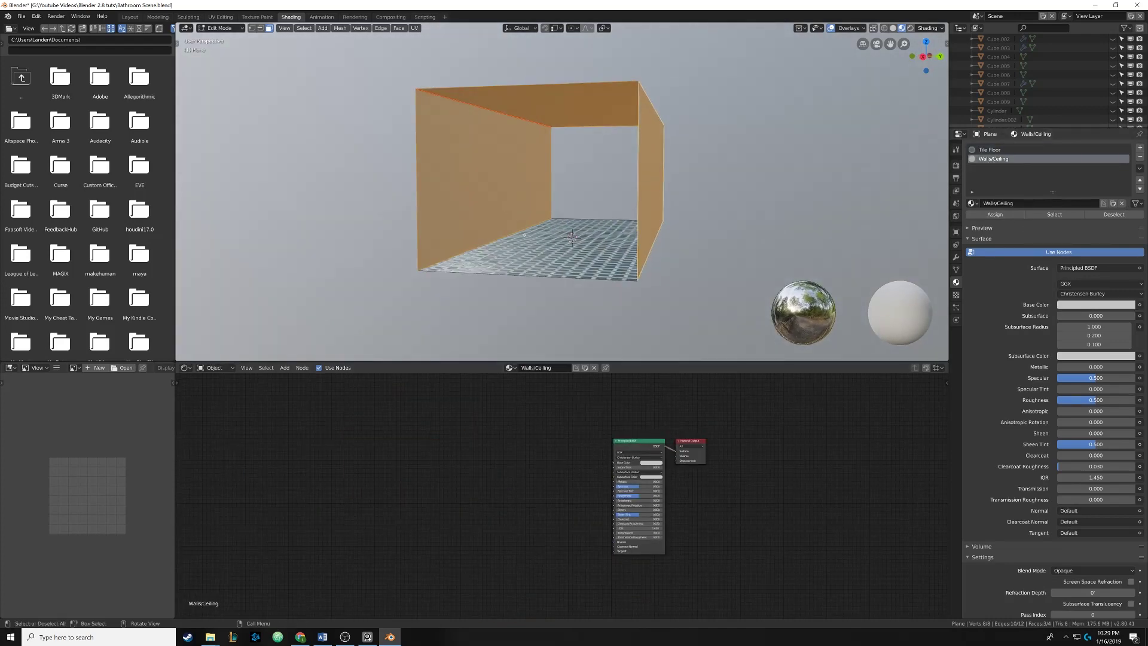
mouse_move(534, 247)
middle_down()
mouse_move(515, 242)
mouse_move(572, 247)
mouse_move(541, 227)
mouse_move(537, 243)
middle_up()
scroll(502, 250, up, 4)
middle_drag(445, 262, 553, 254)
scroll(541, 234, down, 3)
key(Tab)
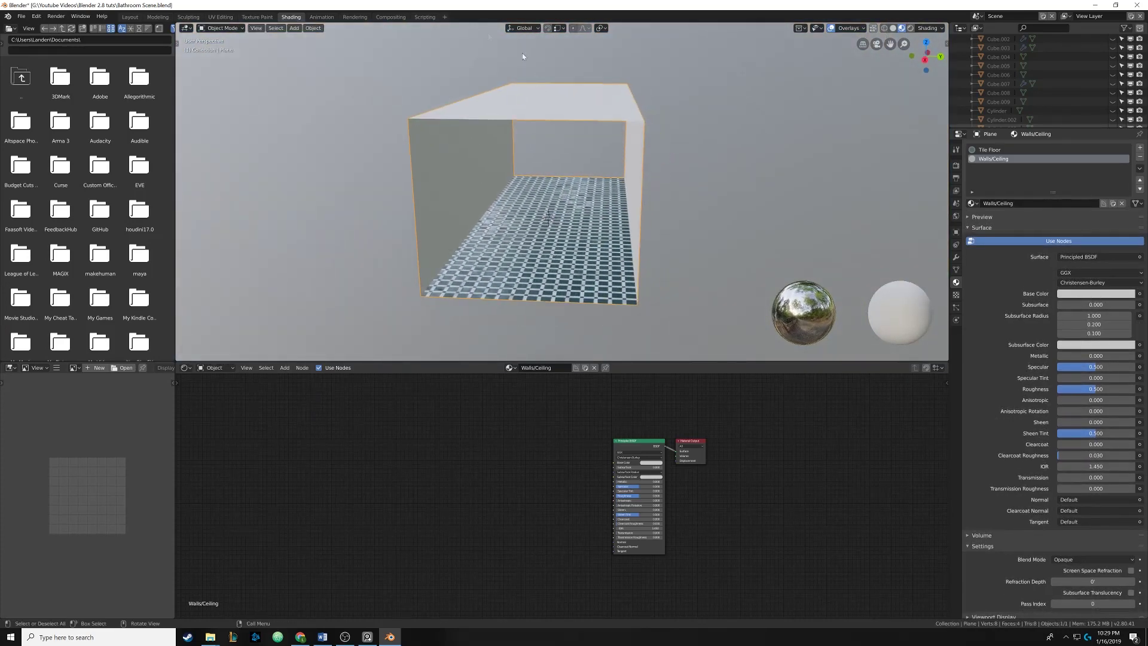
In the Layout workspace, add a point light at the room's centre and raise it about 2.65 ft along Z
click(130, 16)
mouse_move(315, 164)
middle_down()
mouse_move(533, 237)
mouse_move(579, 278)
middle_up()
key(shift+a)
mouse_move(589, 397)
click(628, 399)
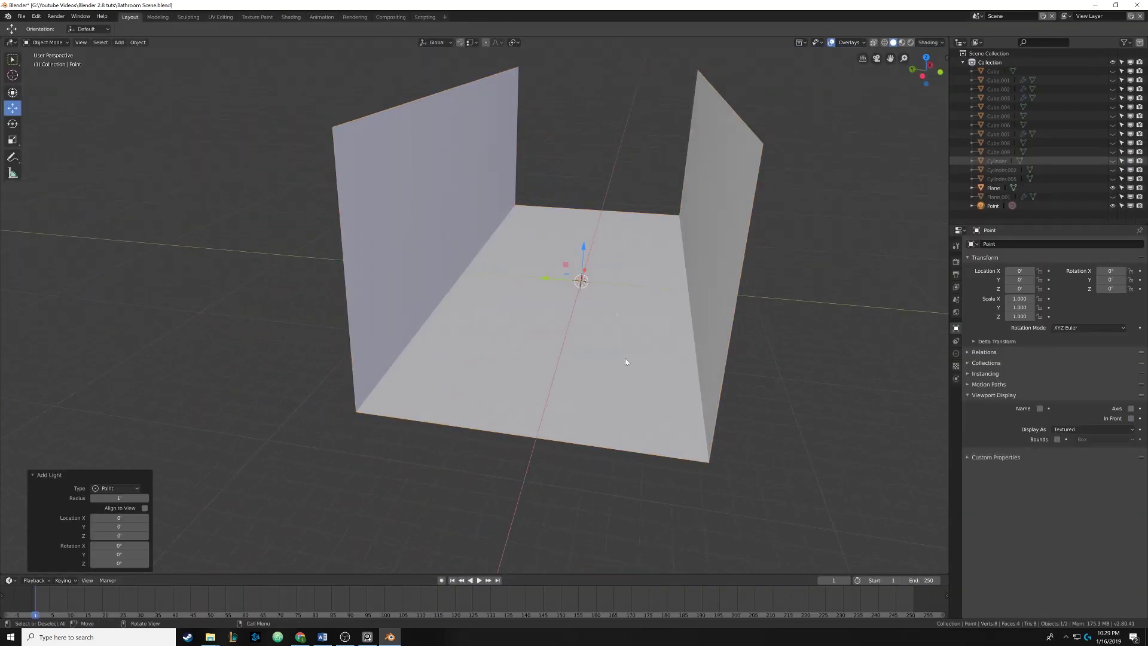
drag(583, 247, 589, 206)
middle_drag(643, 241, 568, 238)
scroll(569, 238, up, 3)
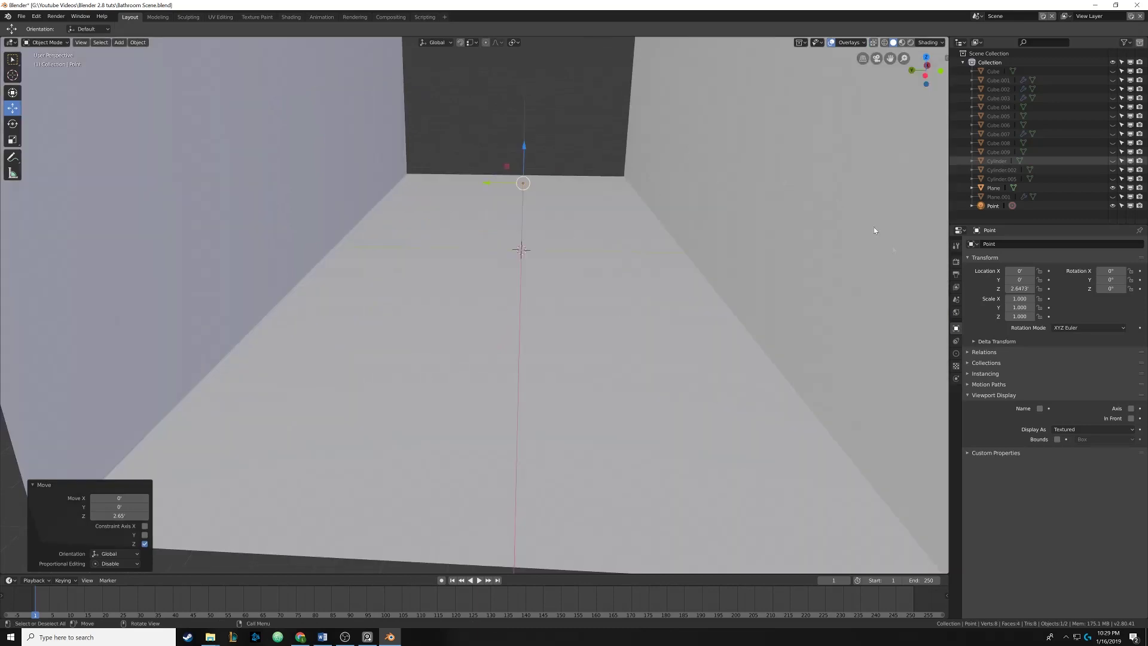
Set the render engine to Cycles and preview the lit room in rendered viewport shading
scroll(893, 249, down, 4)
click(956, 262)
click(1068, 244)
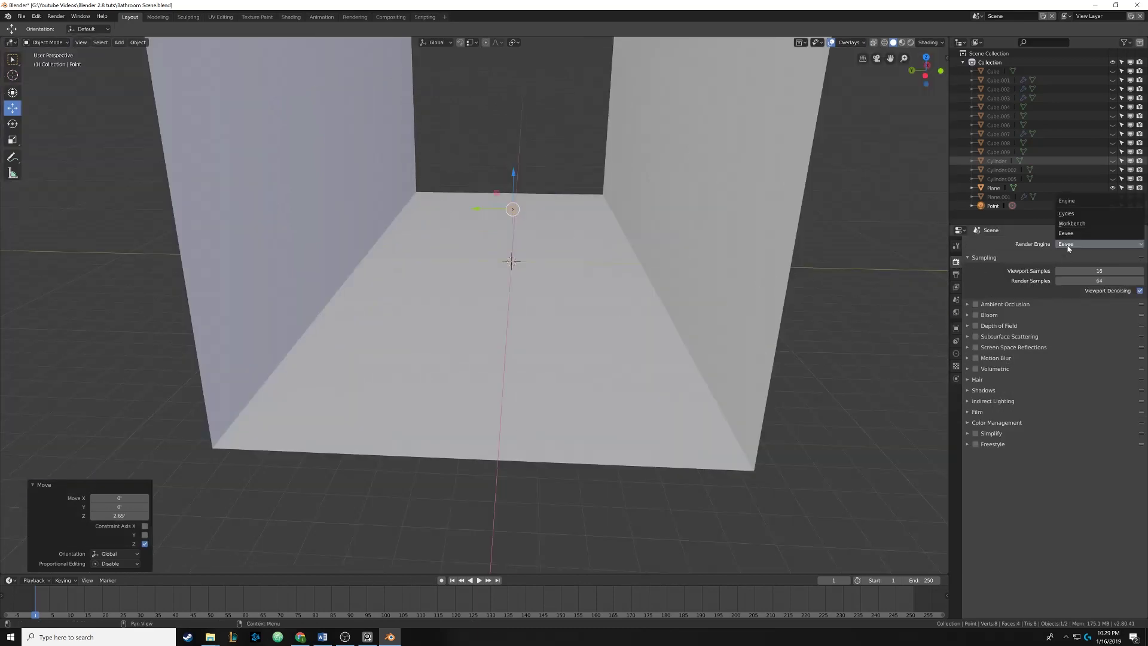
click(1082, 212)
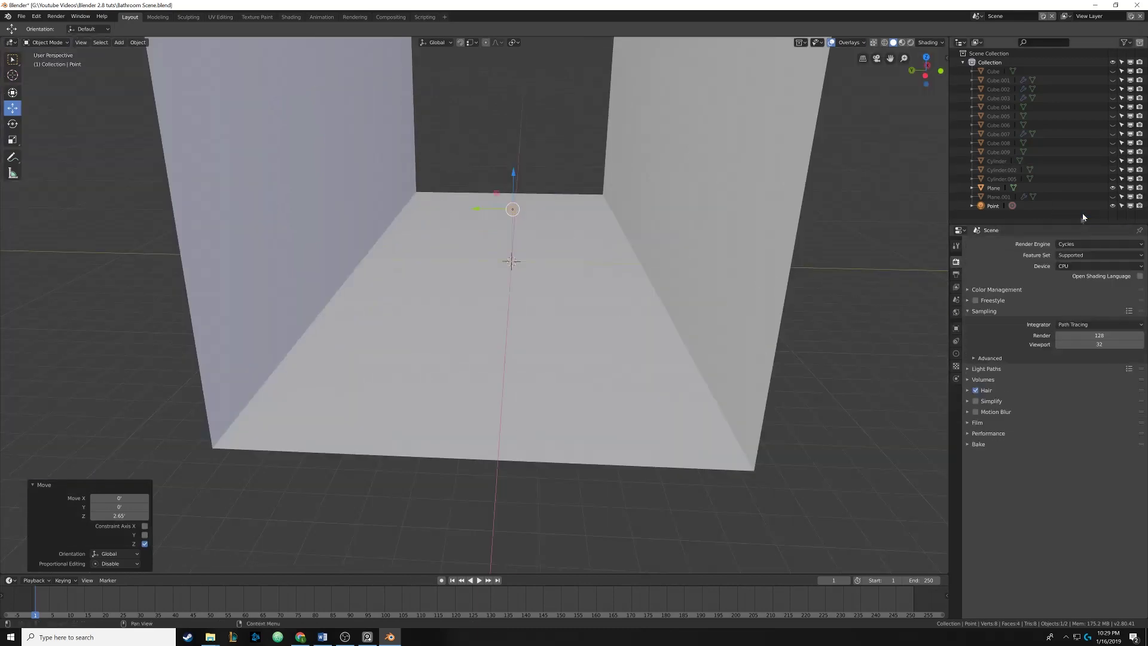
click(913, 42)
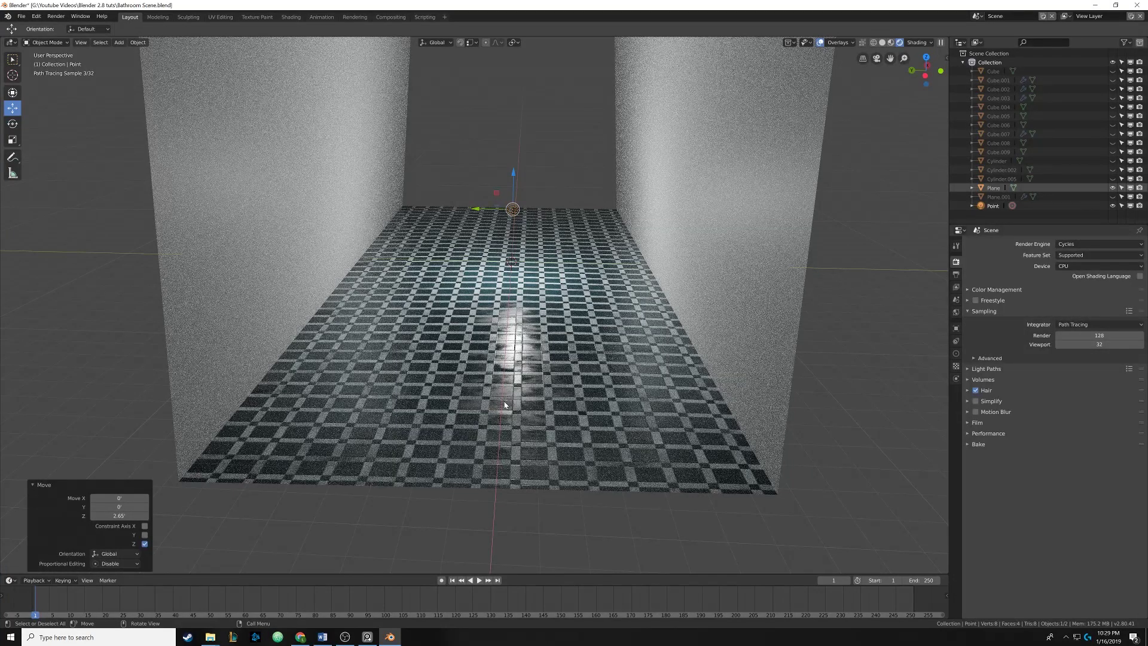
scroll(504, 403, down, 3)
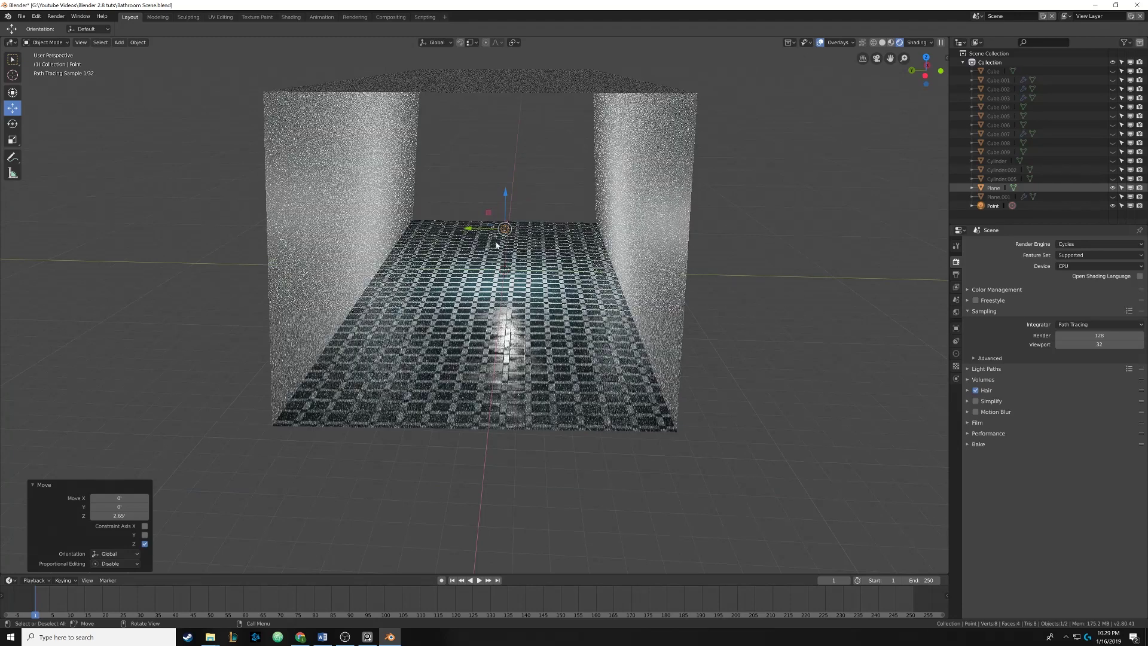
Return the viewport to solid shading and delete the point light from the room
click(882, 43)
mouse_move(524, 240)
middle_down()
mouse_move(496, 234)
mouse_move(515, 239)
mouse_move(508, 259)
middle_up()
key(x)
click(509, 258)
middle_drag(589, 251, 577, 261)
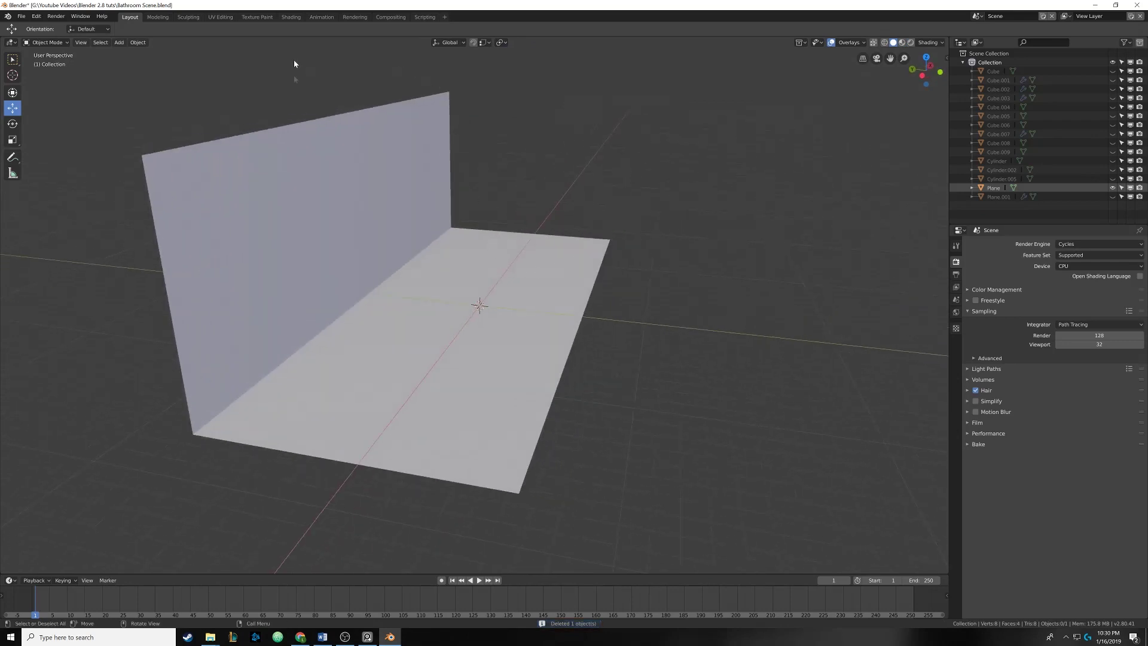
Check the room in the Shading workspace and return to the Layout workspace
scroll(295, 76, down, 1)
click(291, 17)
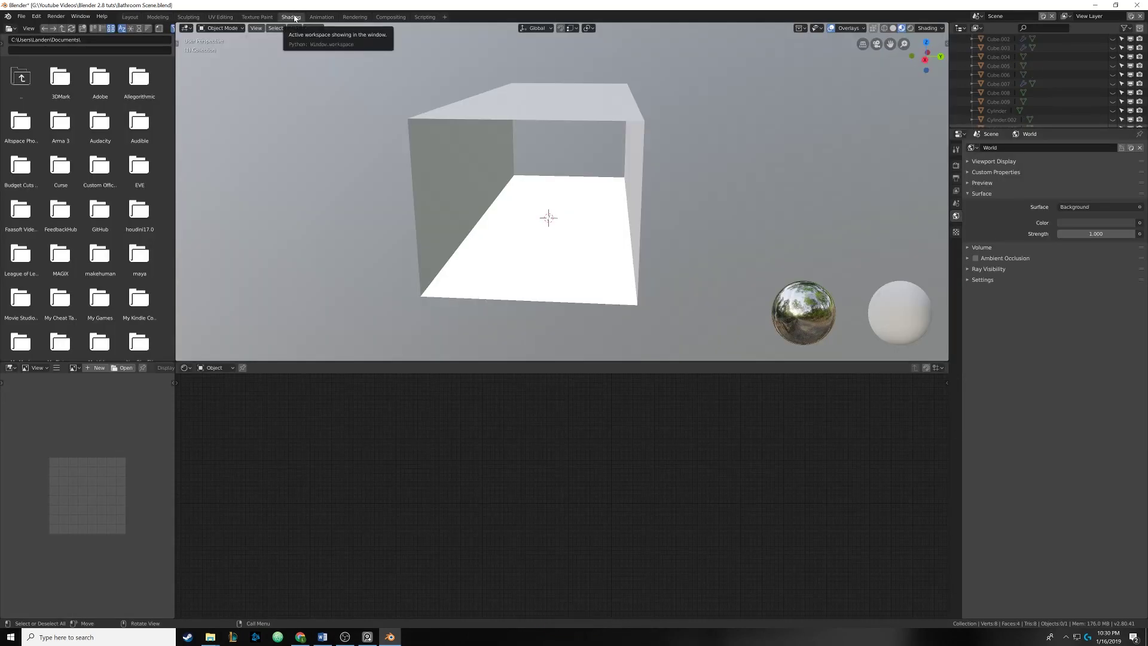
click(130, 17)
shift+middle_drag(483, 254, 515, 269)
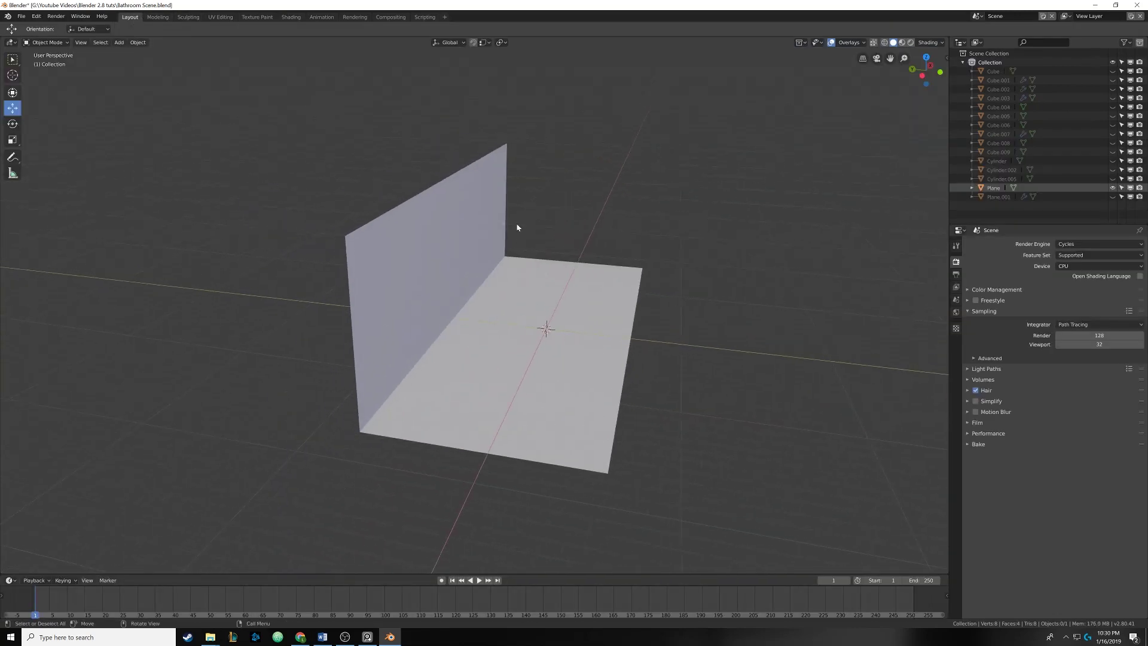